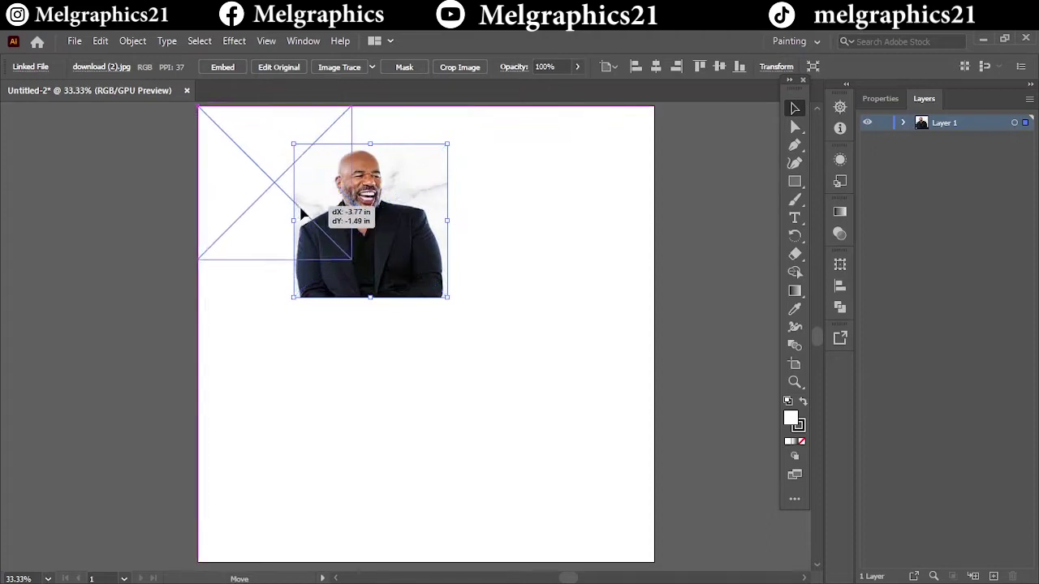
Step: Move the reference photo to the artboard's top-left, lock Layer 1, and add Layer 2
left_click(883, 123)
left_click(993, 577)
left_click(398, 67)
Step: Load the custom 'free' brush library, collapse it aside, and switch to the Paintbrush
left_click(256, 186)
left_click(464, 411)
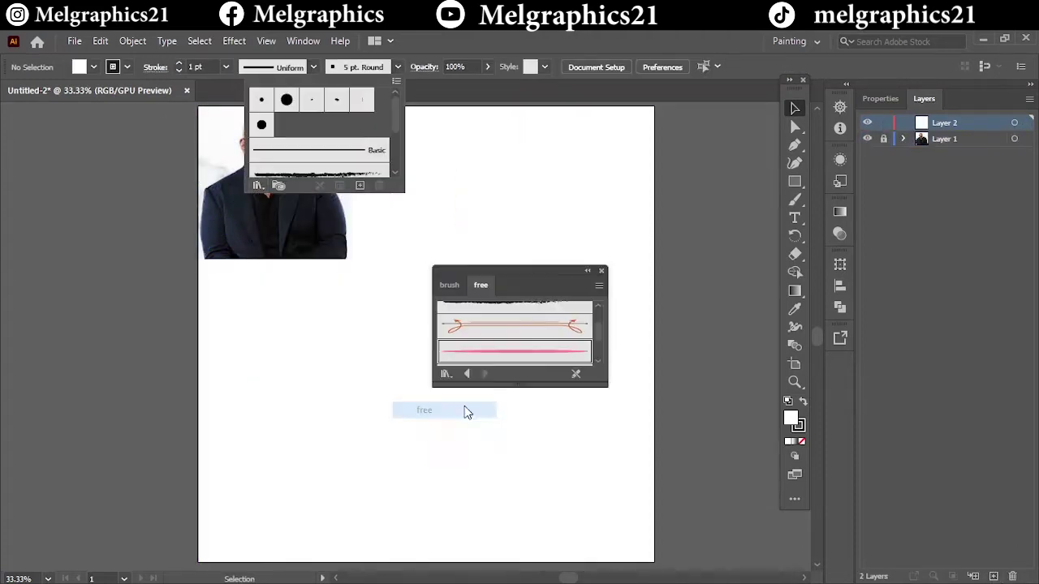
double_click(506, 269)
left_click_drag(488, 268, 734, 156)
key("b")
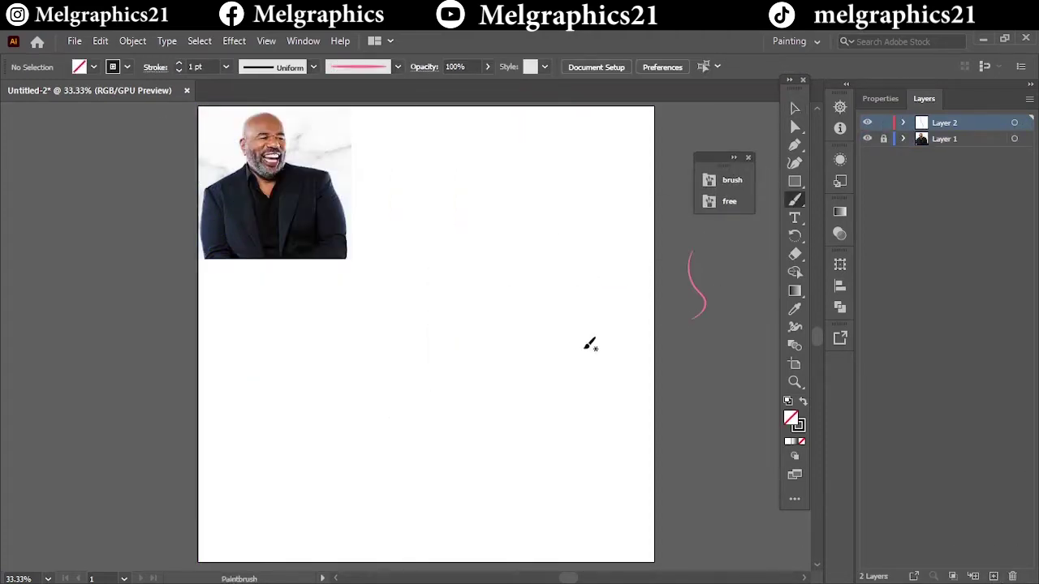
scroll(390, 383, "up", 2)
scroll(385, 374, "up", 3)
scroll(384, 370, "down", 1)
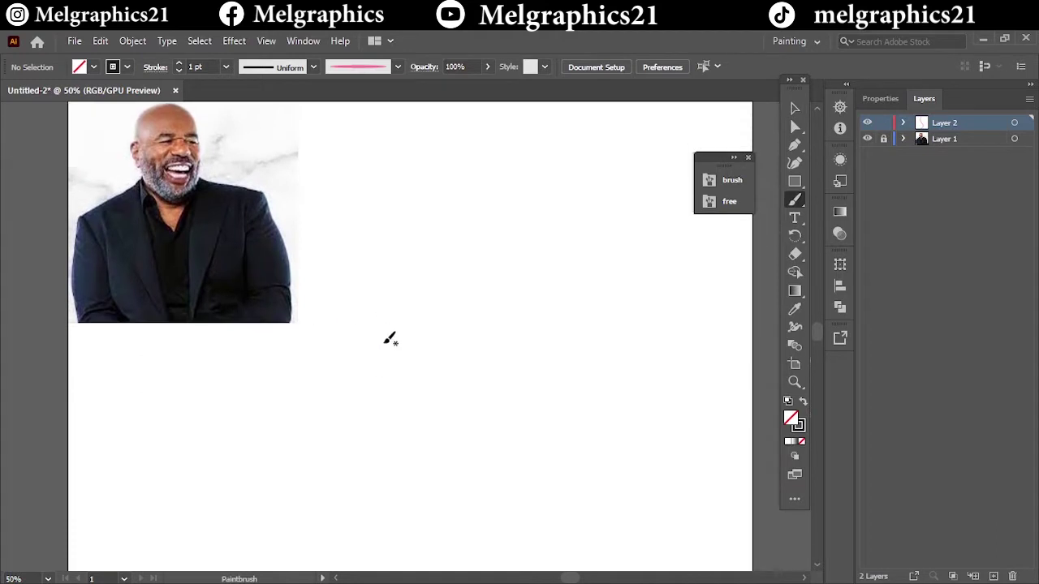
Step: Sketch the head's right side, crown curve and left ear in pink brush strokes
left_click_drag(556, 367, 543, 434)
key("ctrl+z")
mouse_move(544, 428)
left_mouse_down()
mouse_move(557, 299)
mouse_move(418, 250)
mouse_move(393, 268)
left_mouse_up()
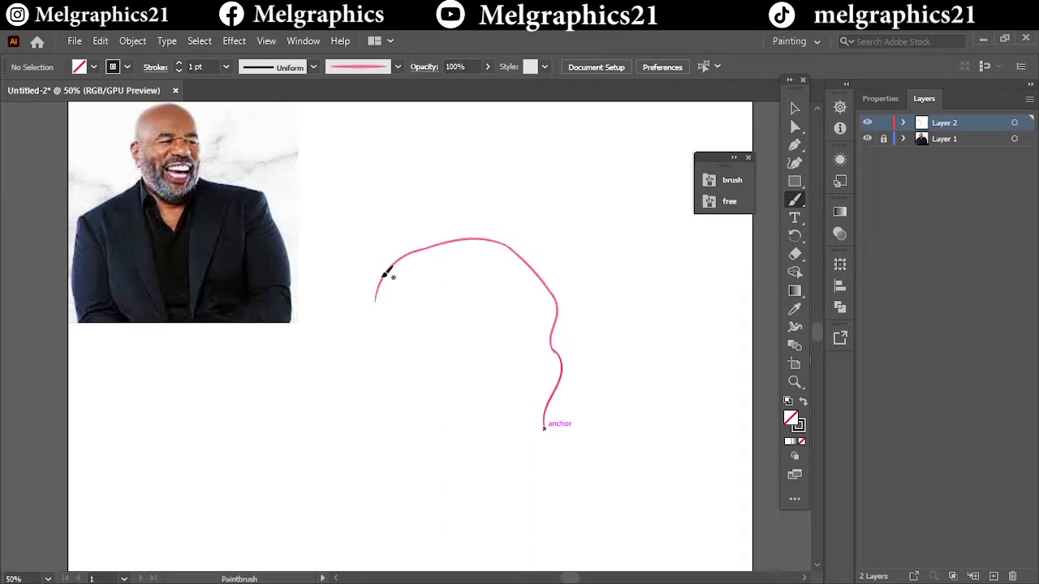
left_click_drag(545, 337, 557, 323)
mouse_move(375, 302)
left_mouse_down()
mouse_move(351, 325)
mouse_move(376, 394)
left_mouse_up()
Step: Sketch the left jaw and rounded chin, then select the whole face outline
scroll(438, 382, "down", 1)
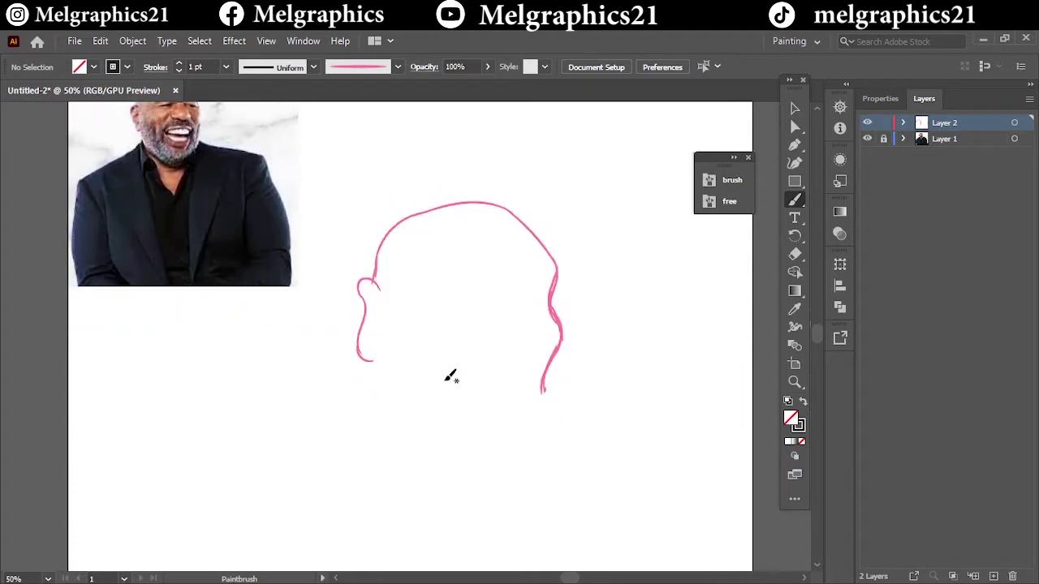
scroll(450, 376, "up", 1)
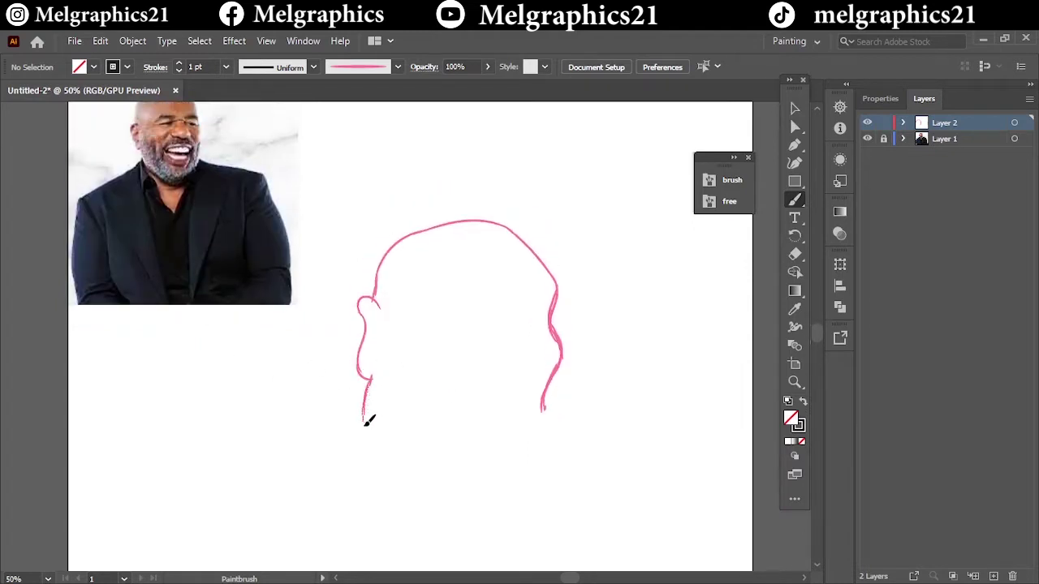
left_click_drag(366, 388, 407, 497)
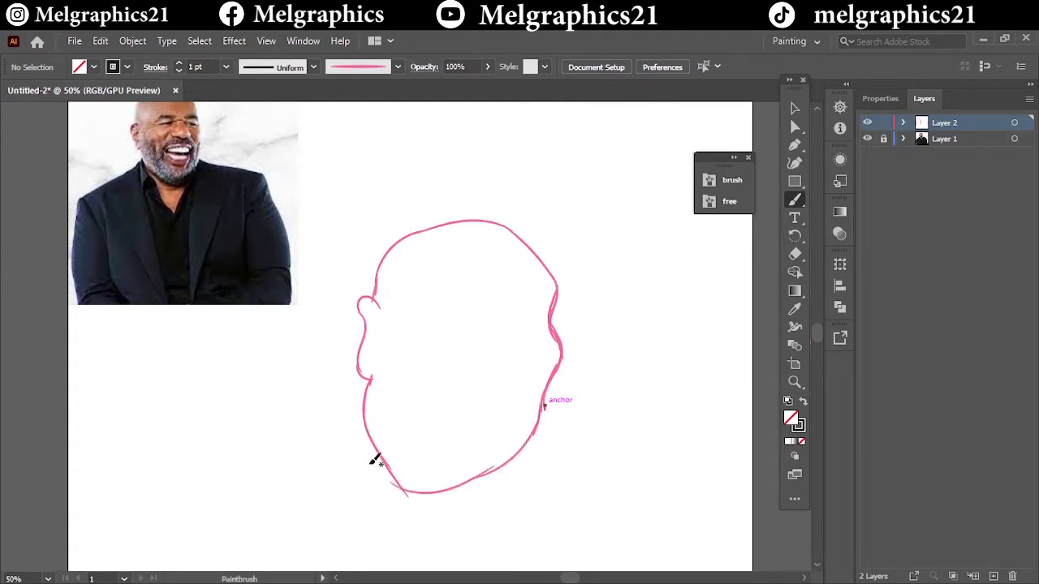
key("ctrl+z")
left_click_drag(398, 484, 543, 421)
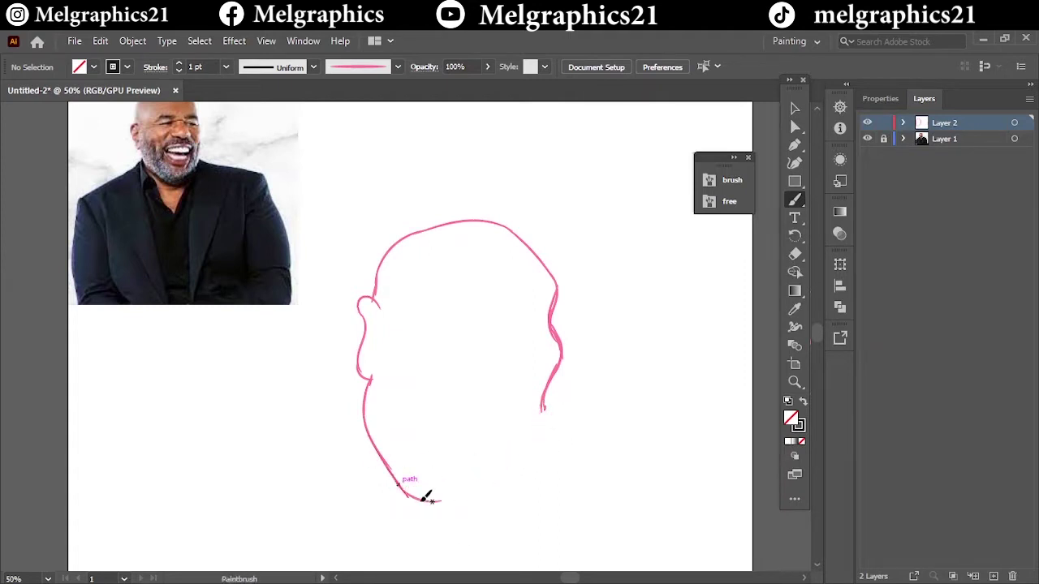
mouse_move(466, 490)
left_mouse_down()
mouse_move(504, 470)
mouse_move(478, 484)
mouse_move(392, 473)
mouse_move(378, 435)
left_mouse_up()
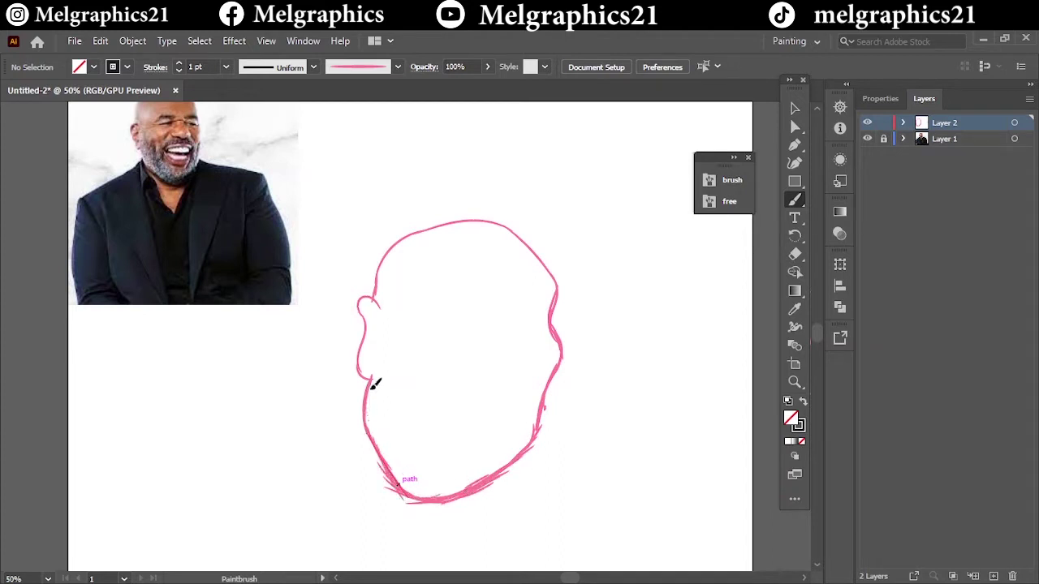
left_click_drag(371, 380, 451, 480)
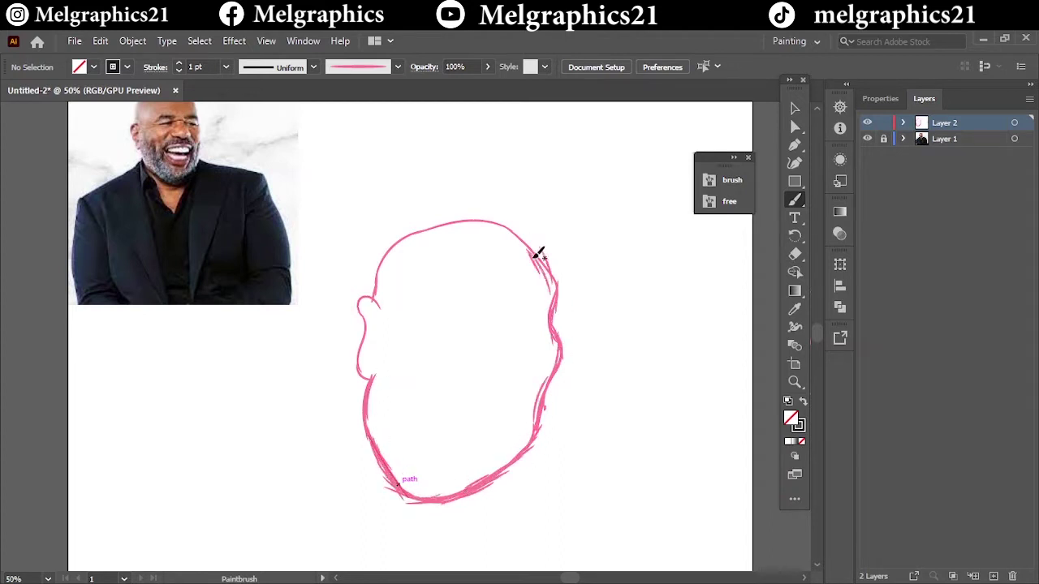
key("v")
left_click_drag(601, 216, 313, 524)
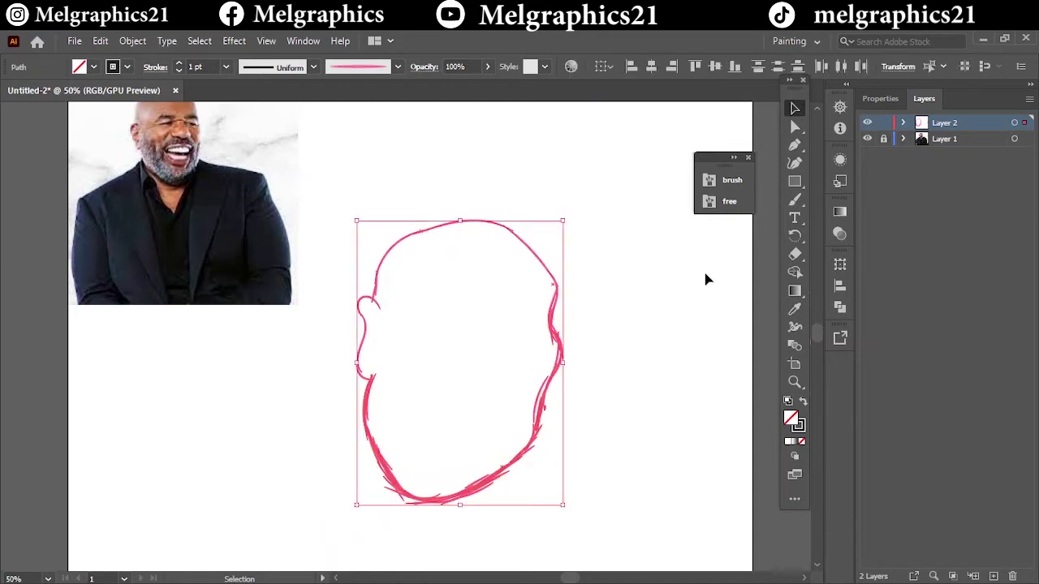
Step: Tilt the face outline slightly and delete its chin strokes
left_click_drag(568, 214, 525, 194)
left_click(711, 350)
left_click_drag(565, 480, 522, 464)
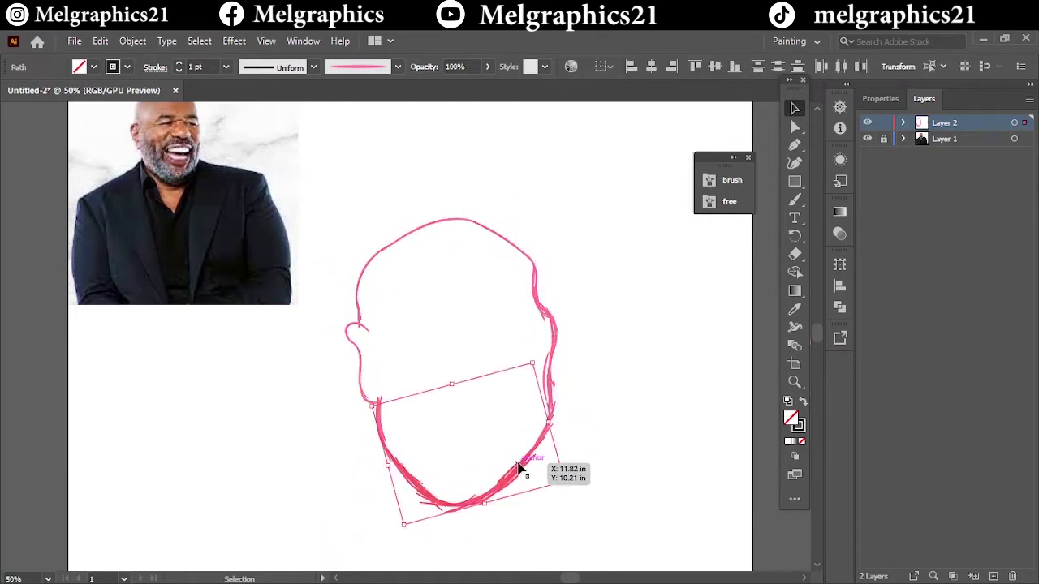
key("Delete")
Step: Redraw the chin and retrace the left jaw, ear and top of the head
key("b")
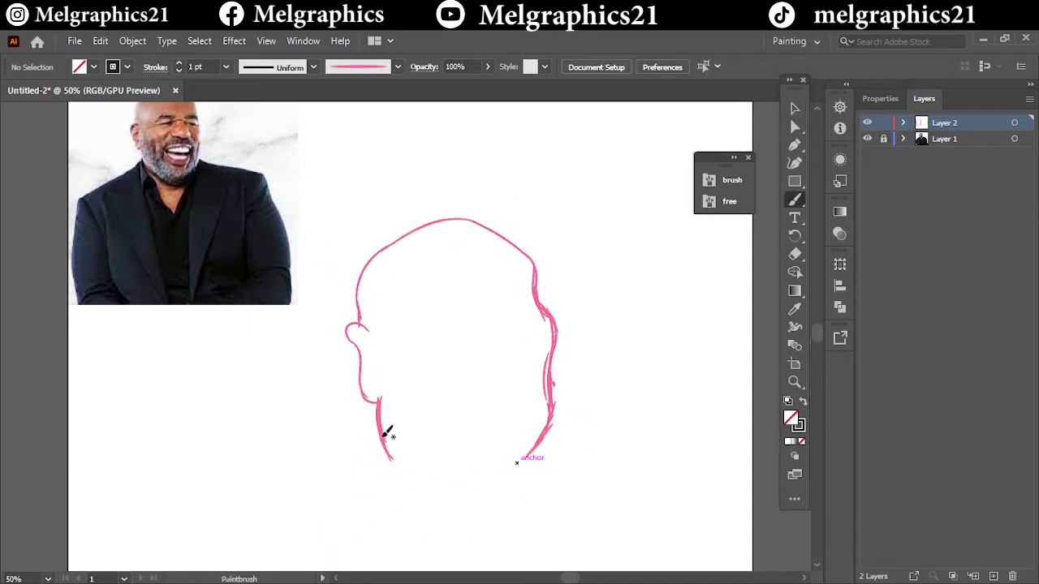
mouse_move(386, 433)
left_mouse_down()
mouse_move(483, 504)
mouse_move(559, 422)
mouse_move(505, 499)
mouse_move(399, 441)
mouse_move(436, 490)
left_mouse_up()
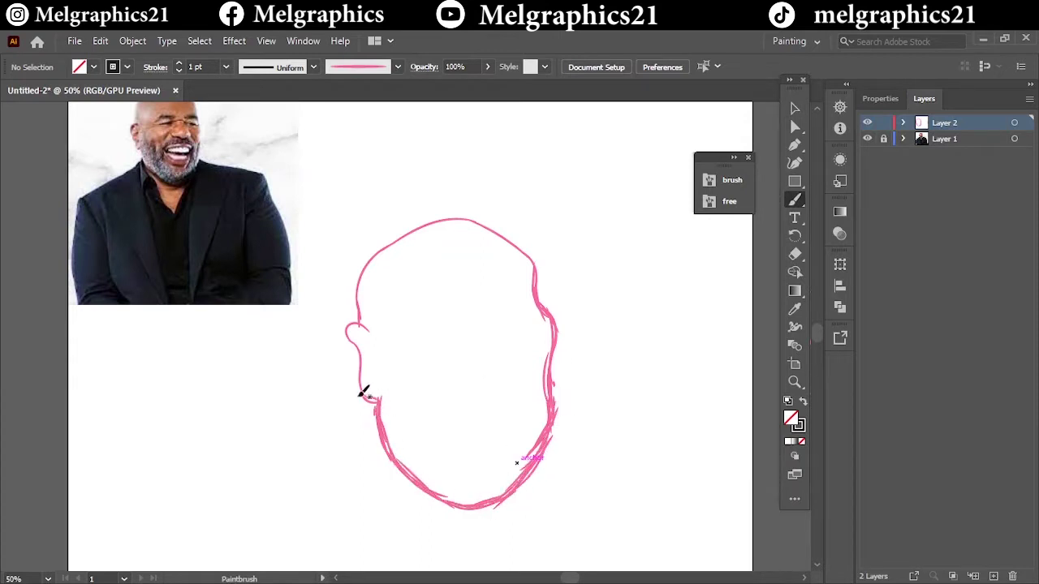
left_click_drag(385, 400, 352, 329)
mouse_move(375, 266)
left_mouse_down()
mouse_move(401, 238)
mouse_move(512, 228)
mouse_move(534, 248)
mouse_move(537, 280)
left_mouse_up()
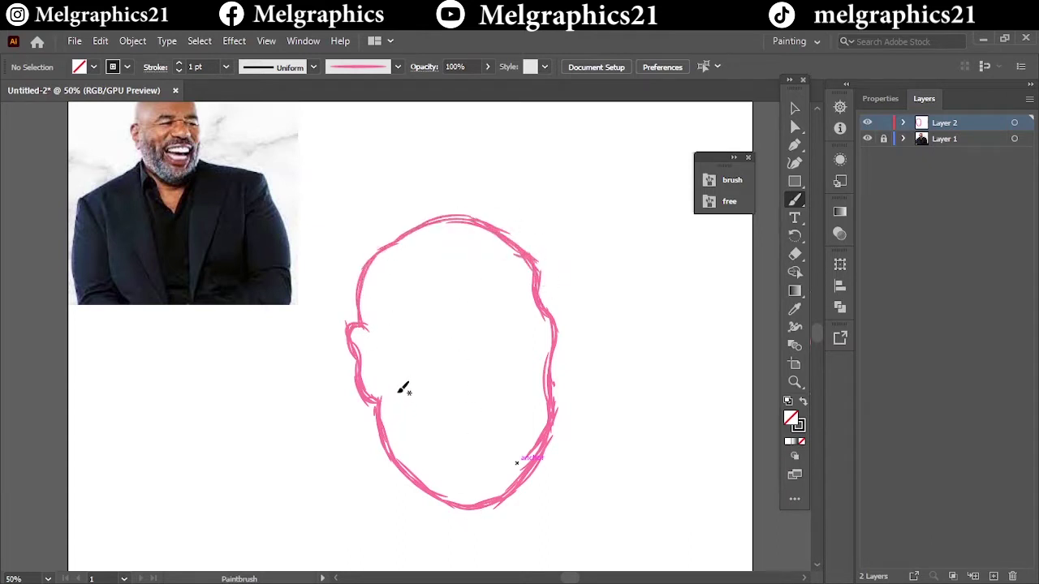
Step: Sketch the neck lines below the chin and start the left collar point
scroll(456, 479, "down", 3)
left_click_drag(415, 415, 434, 510)
left_click_drag(497, 433, 486, 497)
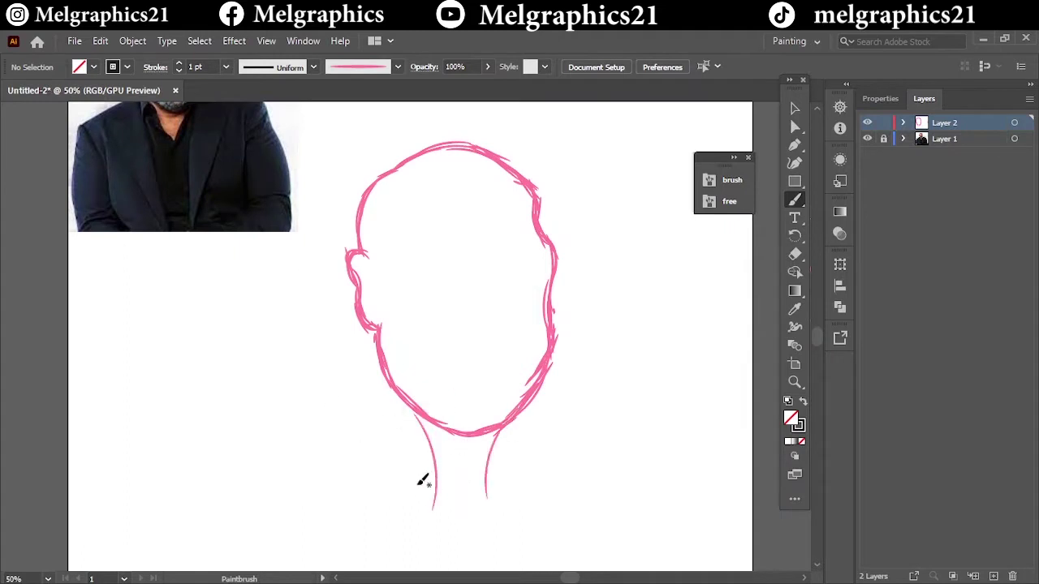
left_click_drag(419, 468, 409, 525)
key("ctrl+z")
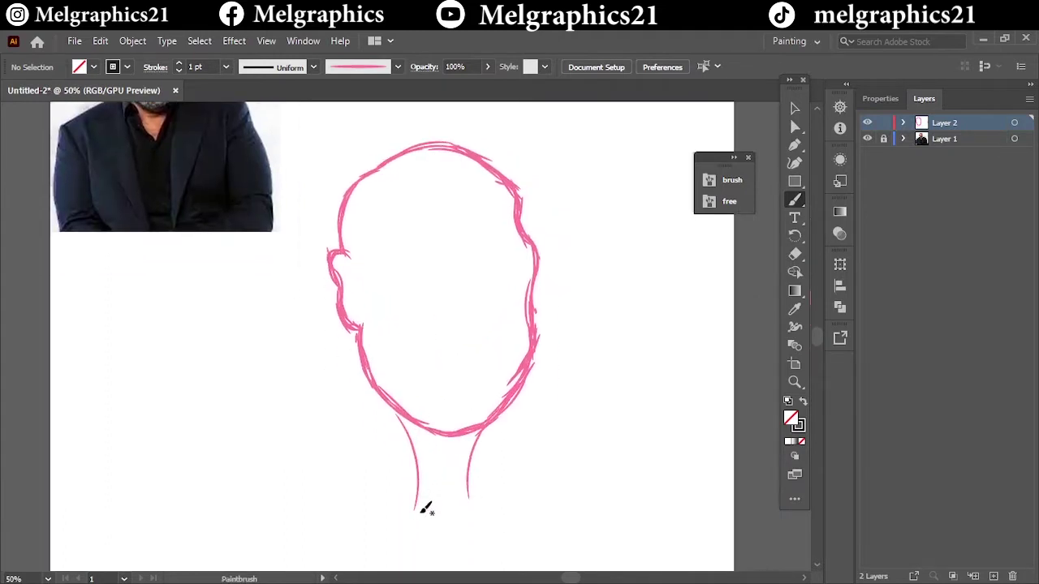
mouse_move(415, 471)
left_mouse_down()
mouse_move(420, 507)
mouse_move(495, 528)
left_mouse_up()
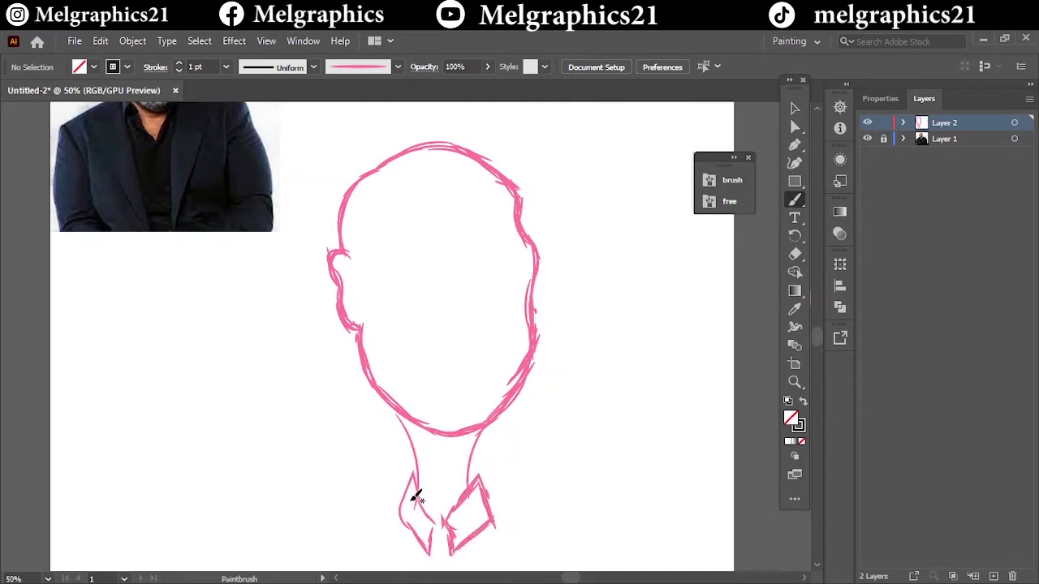
mouse_move(416, 497)
left_mouse_down()
mouse_move(412, 487)
mouse_move(431, 503)
left_mouse_up()
Step: Sketch the right collar point and lapel lines below the collar
scroll(821, 476, "down", 3)
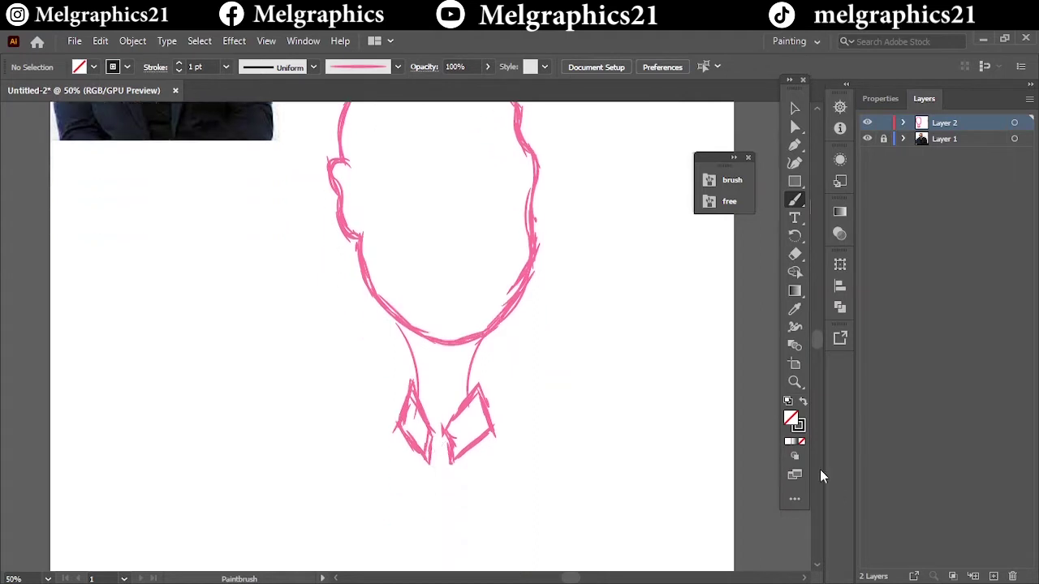
scroll(821, 476, "down", 3)
left_click_drag(426, 380, 439, 431)
left_click_drag(453, 395, 441, 443)
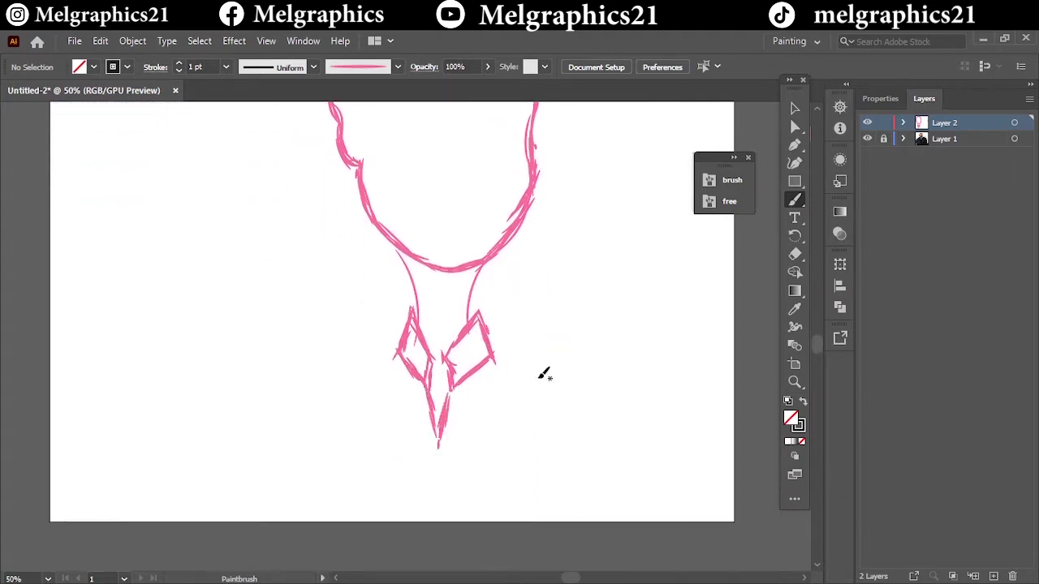
scroll(552, 389, "up", 3)
scroll(568, 402, "down", 2)
mouse_move(490, 402)
left_mouse_down()
mouse_move(464, 441)
mouse_move(449, 510)
mouse_move(520, 459)
left_mouse_up()
left_click_drag(526, 456, 565, 483)
Step: Undo the latest lower strokes and thicken the diamond-shaped collar outlines
scroll(528, 439, "up", 1)
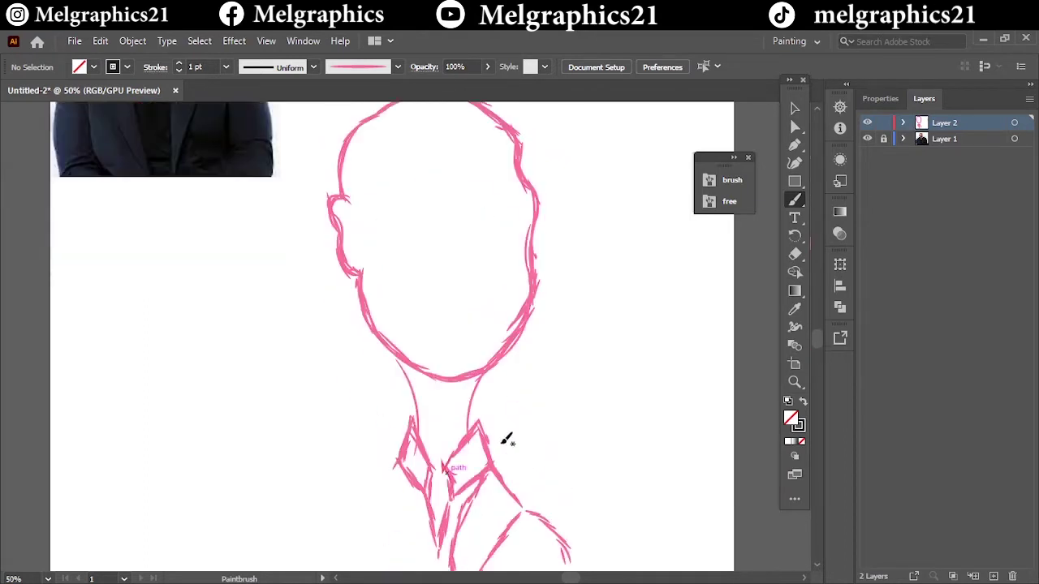
scroll(553, 452, "down", 2)
key("ctrl+z")
key("ctrl+z")
key("ctrl+z")
key("ctrl+z")
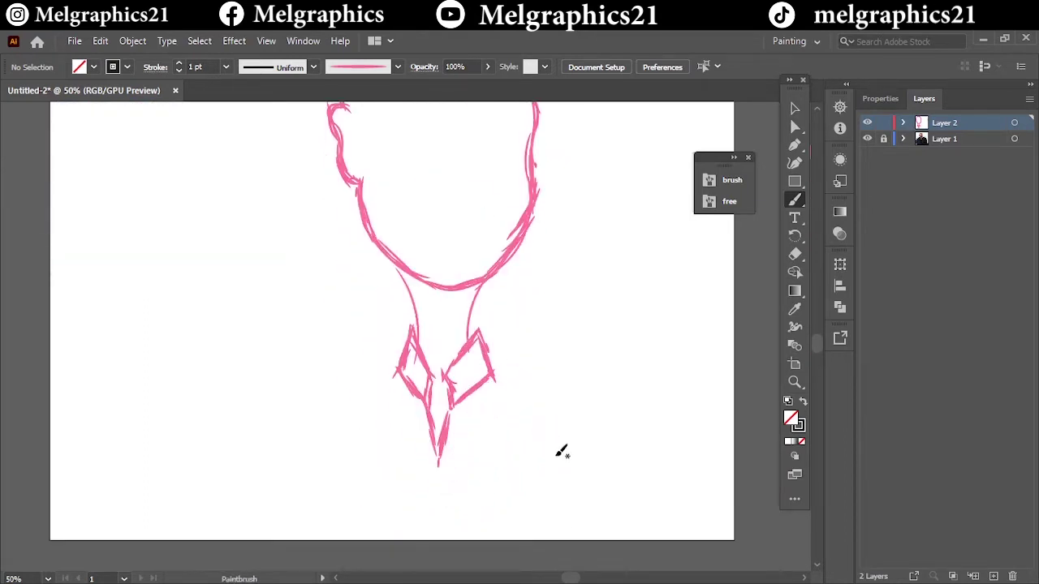
scroll(455, 505, "down", 1)
mouse_move(380, 336)
left_mouse_down()
mouse_move(399, 440)
mouse_move(425, 479)
left_mouse_up()
mouse_move(459, 406)
left_mouse_down()
mouse_move(448, 239)
mouse_move(329, 349)
left_mouse_up()
scroll(389, 300, "up", 4)
scroll(431, 494, "down", 1)
left_click_drag(479, 379, 450, 421)
left_click_drag(534, 294, 572, 398)
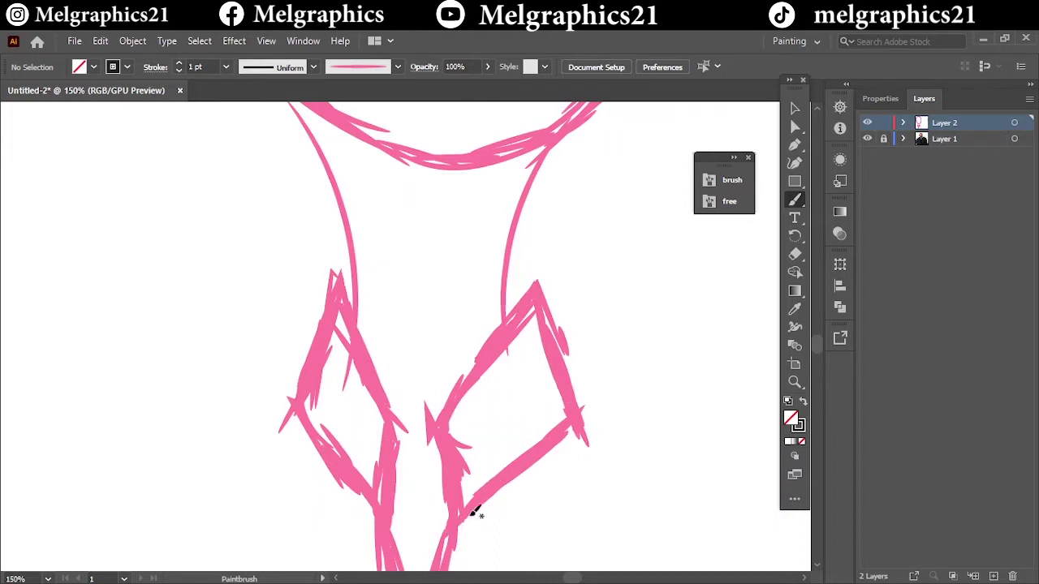
Step: Thicken both neck lines and add a small V between the collar points
scroll(473, 508, "up", 3)
left_click_drag(297, 220, 357, 455)
left_click_drag(538, 292, 507, 440)
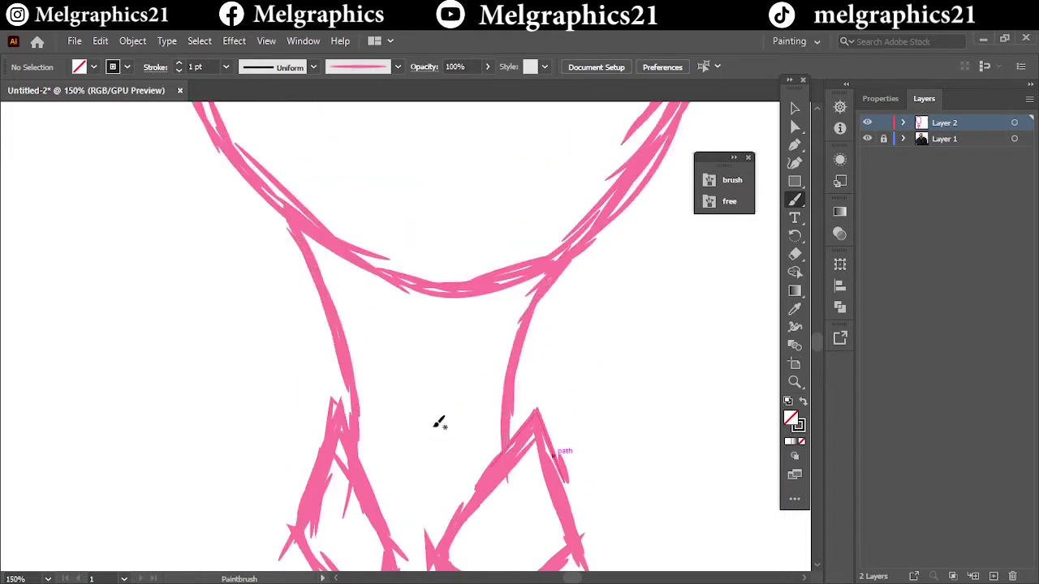
mouse_move(401, 416)
left_mouse_down()
mouse_move(419, 435)
mouse_move(448, 418)
left_mouse_up()
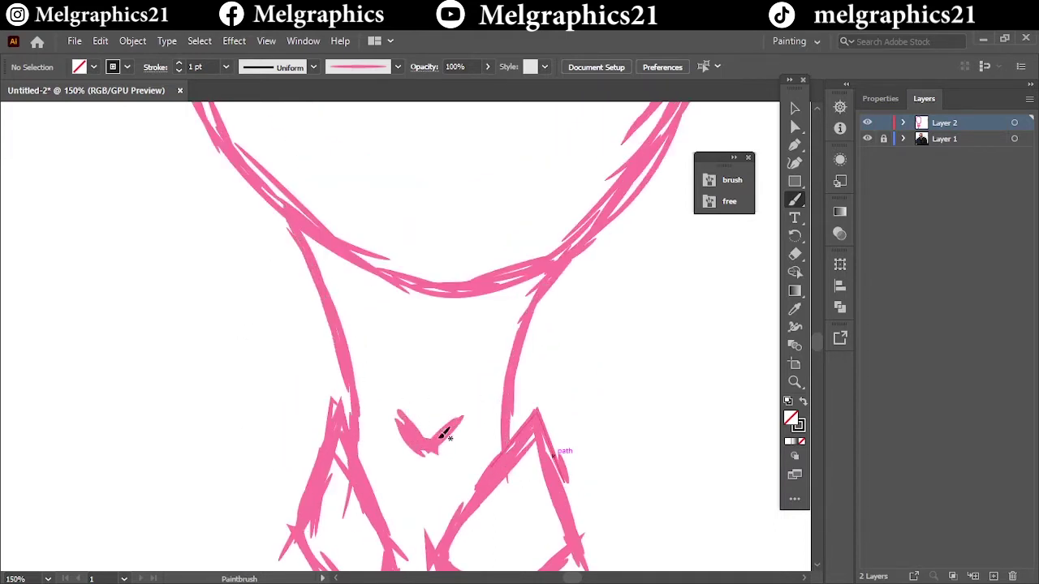
Step: Draw a curved jaw line inside the head
key("ctrl+0")
scroll(441, 366, "up", 2)
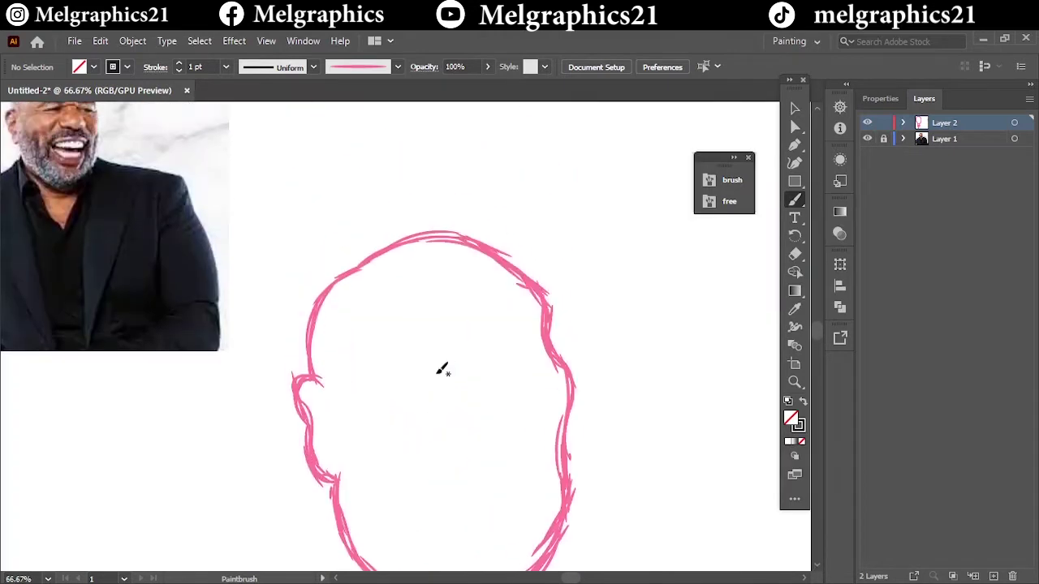
scroll(440, 366, "down", 1)
scroll(382, 515, "down", 2)
mouse_move(381, 453)
left_mouse_down()
mouse_move(428, 501)
mouse_move(467, 515)
left_mouse_up()
scroll(417, 379, "up", 3)
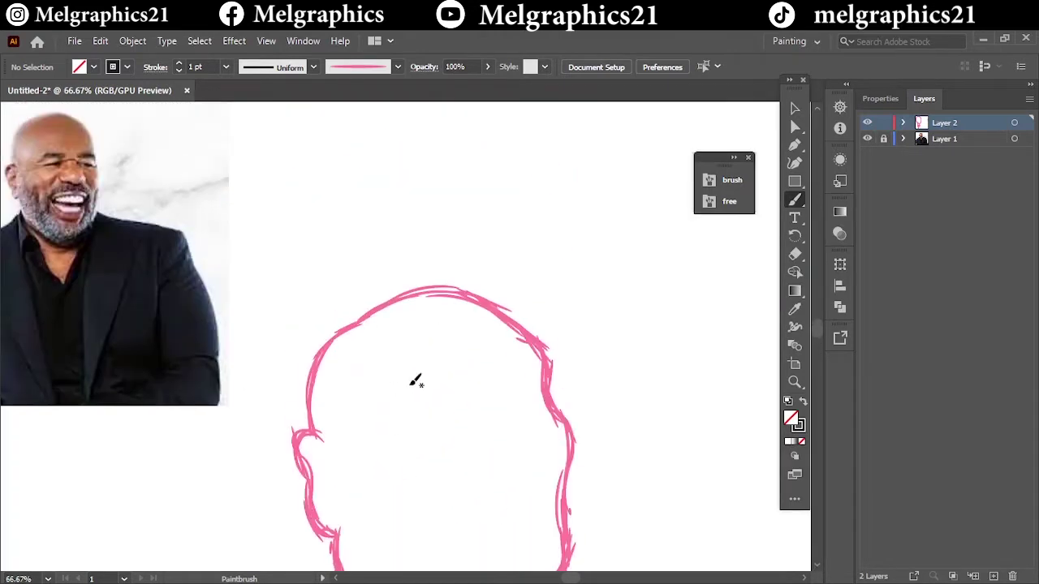
scroll(419, 378, "down", 1)
scroll(419, 382, "down", 1)
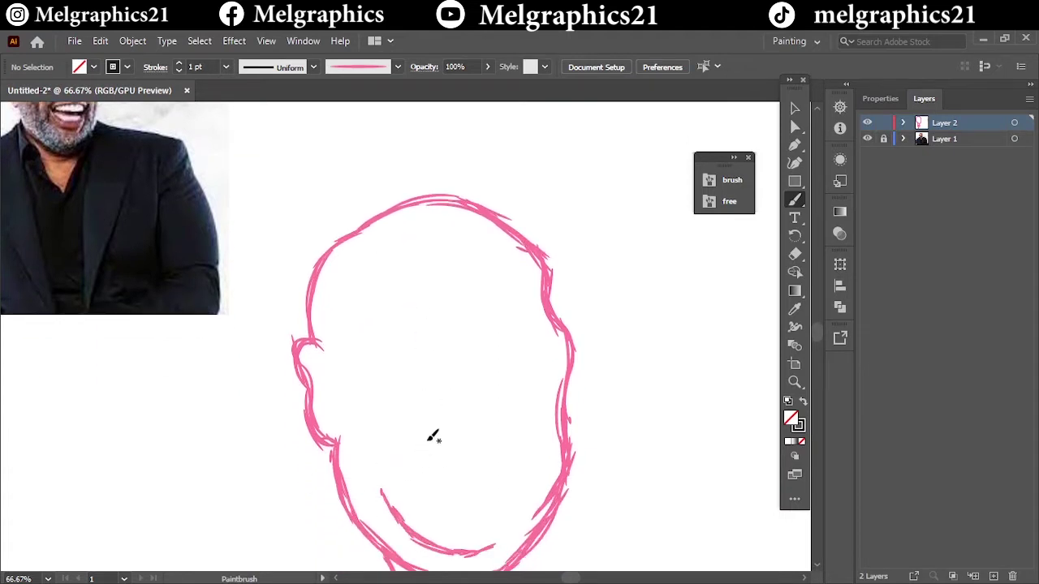
scroll(435, 437, "up", 3)
scroll(506, 438, "down", 1)
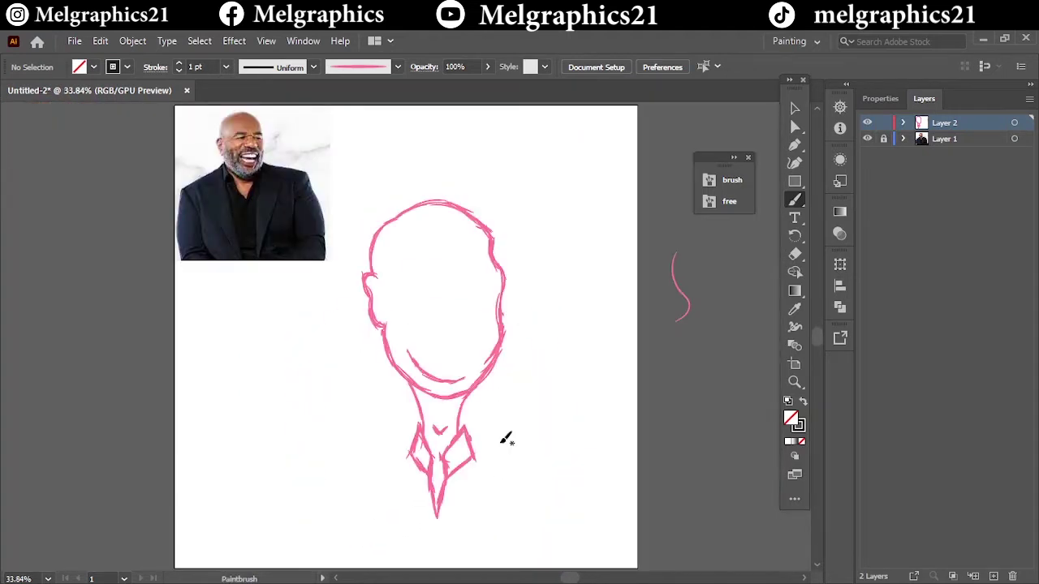
scroll(379, 267, "up", 2)
scroll(439, 395, "up", 1)
scroll(466, 427, "down", 1)
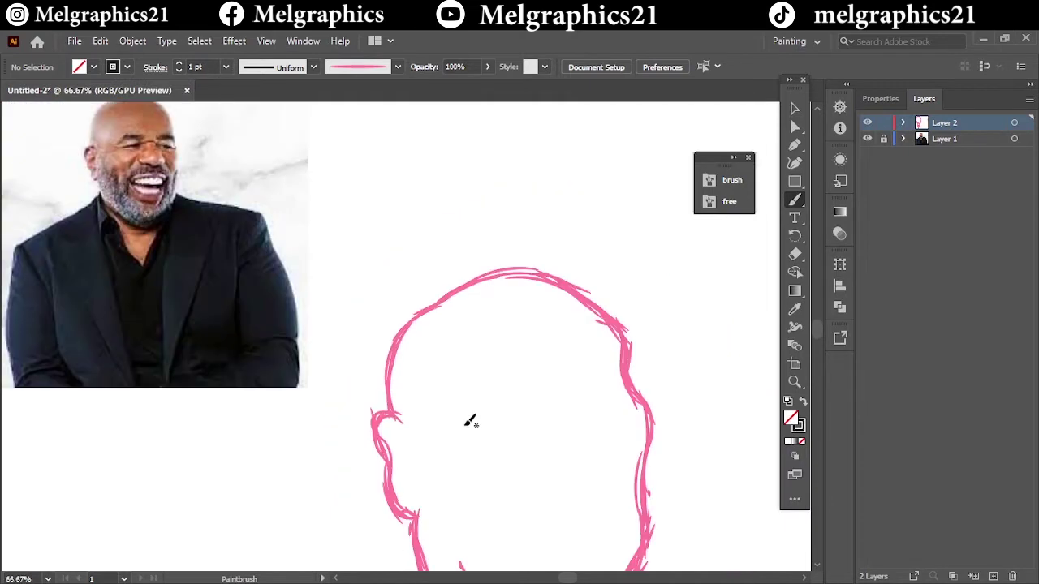
Step: Select the eye shape and delete the stray stroke beside it
left_click_drag(543, 367, 551, 331)
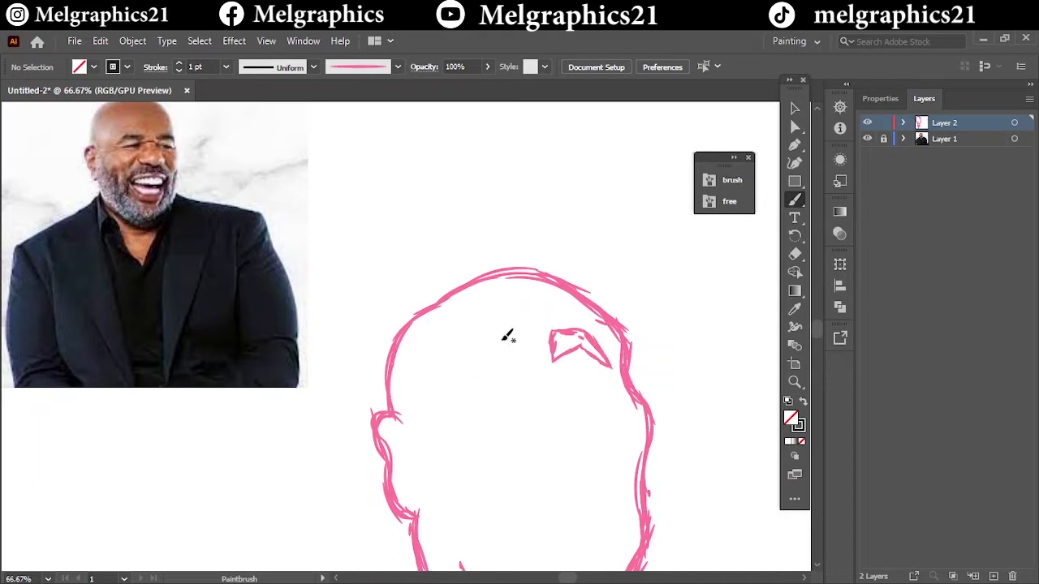
left_click(795, 108)
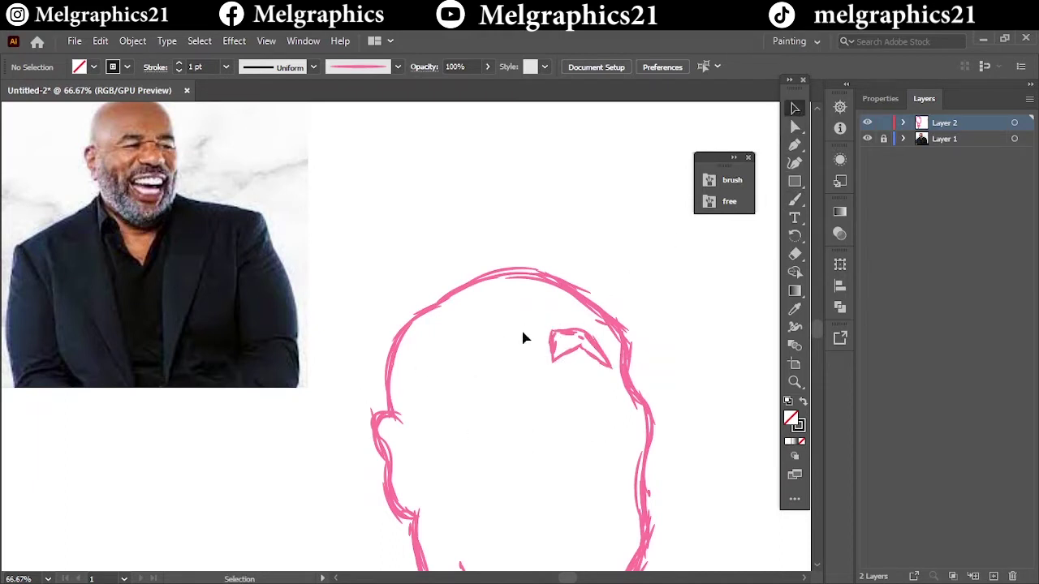
left_click(581, 361)
scroll(599, 379, "up", 3)
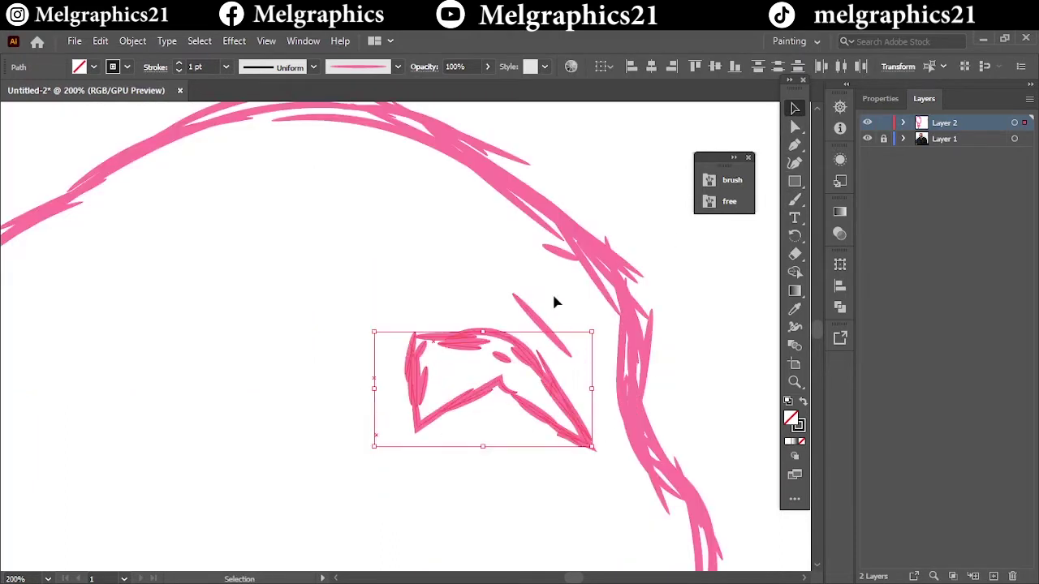
left_click(538, 320)
key("Delete")
Step: Make a reflected copy of the eye and move it to the face's left side
left_click(452, 329)
scroll(596, 493, "down", 1)
scroll(313, 432, "down", 2)
scroll(516, 382, "down", 2)
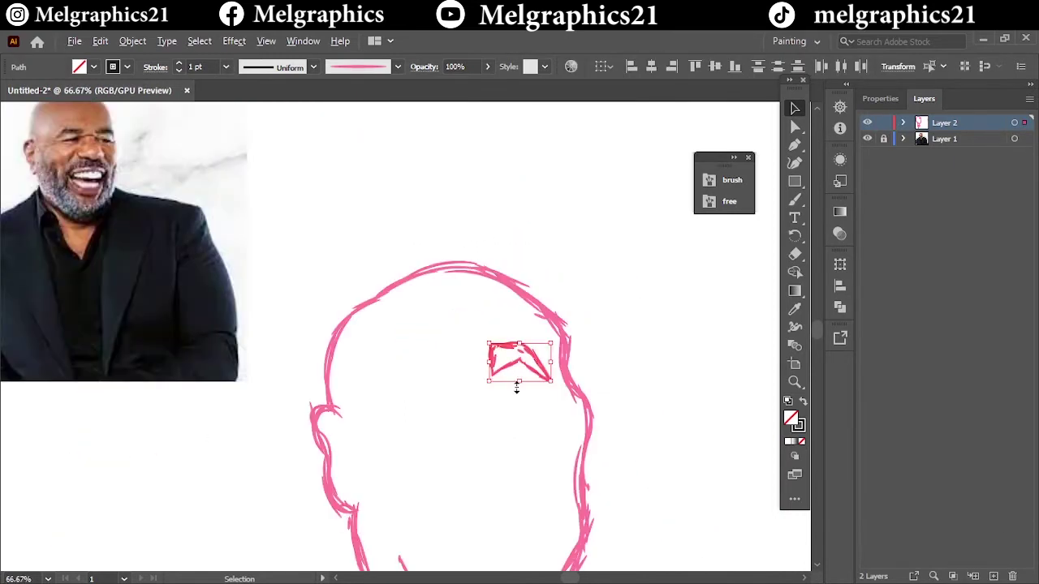
scroll(516, 388, "up", 2)
left_click(545, 411)
left_click(569, 357)
right_click(608, 372)
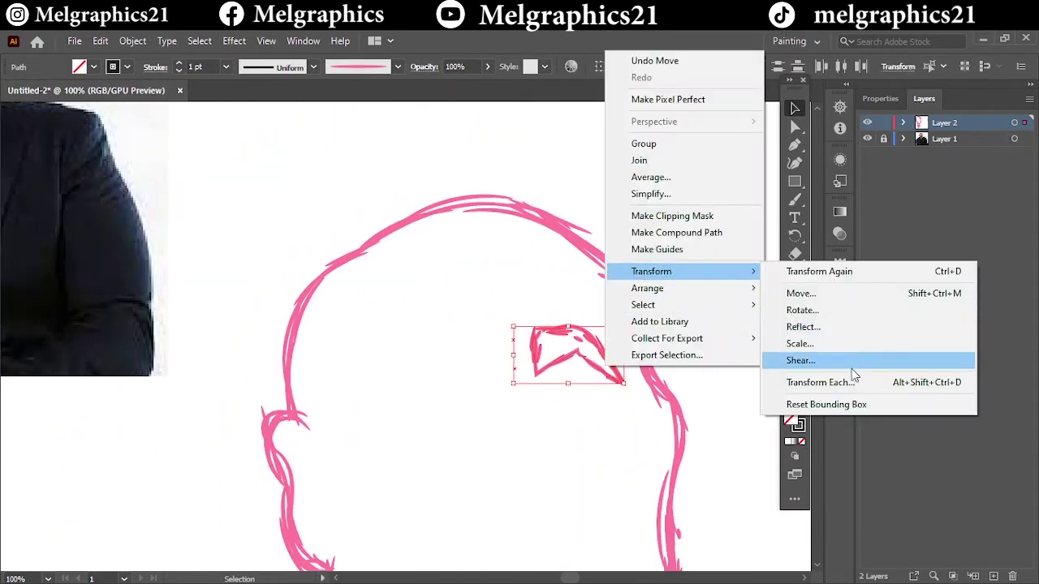
left_click(803, 327)
left_click(626, 418)
left_click_drag(573, 364, 429, 364)
Step: Check each eye by selecting it in turn, then clear the selection
scroll(490, 469, "down", 1)
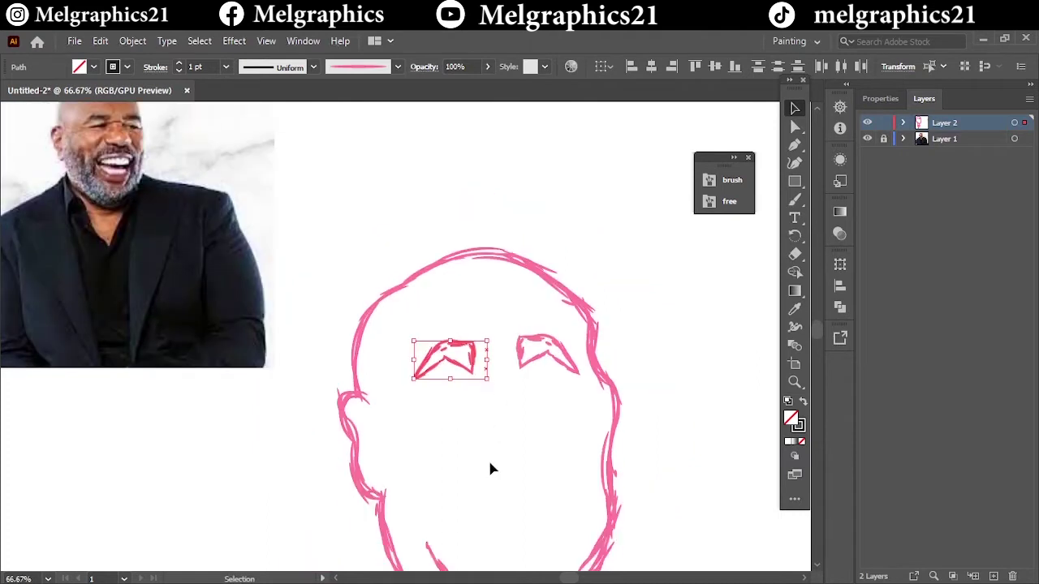
scroll(491, 469, "down", 1)
left_click(548, 384)
left_click(563, 330)
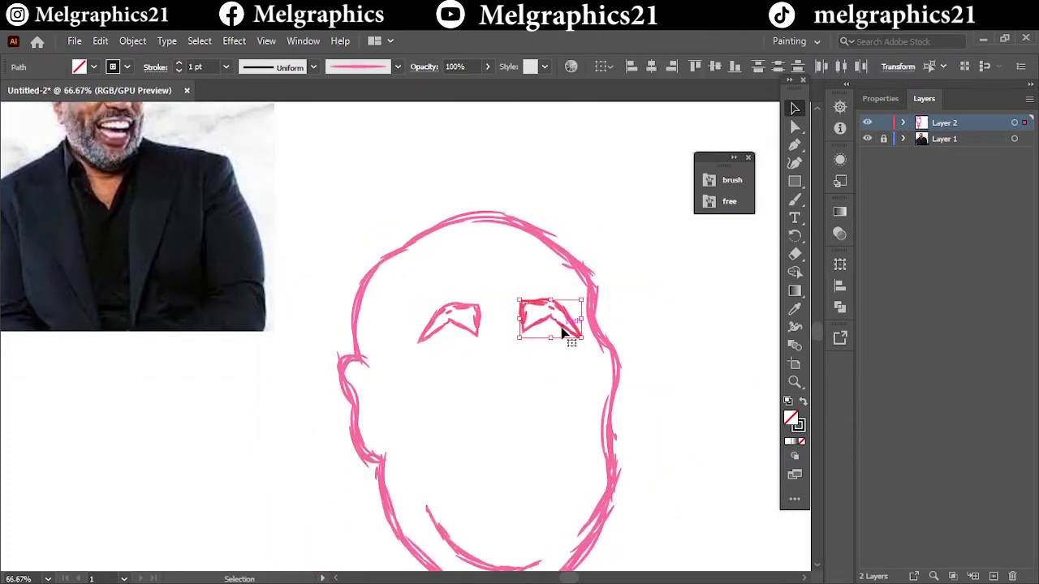
scroll(566, 333, "up", 2)
left_click(482, 365)
left_click(485, 422)
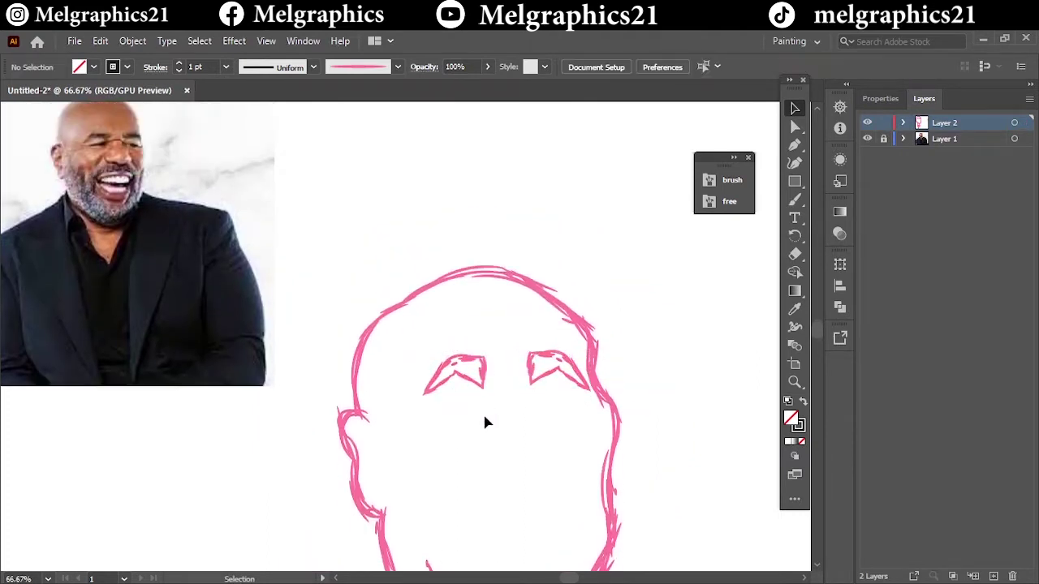
scroll(490, 406, "down", 3)
scroll(479, 342, "up", 1)
scroll(478, 341, "up", 2)
Step: Replace the earlier strokes with a big rounded nose and left nostril curve
key("b")
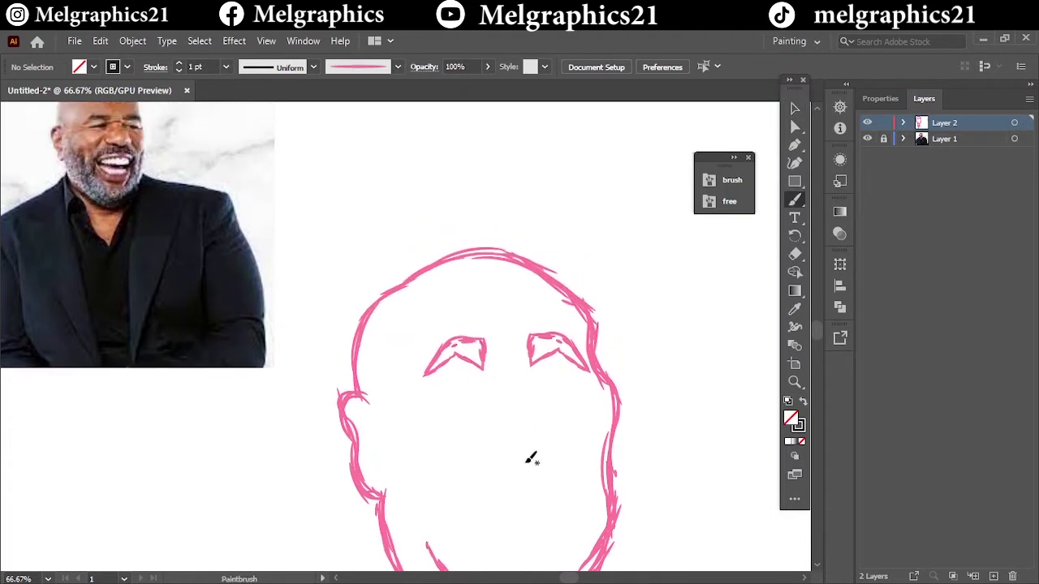
mouse_move(514, 445)
left_mouse_down()
mouse_move(534, 425)
mouse_move(520, 452)
mouse_move(541, 414)
mouse_move(550, 416)
left_mouse_up()
key("ctrl+z")
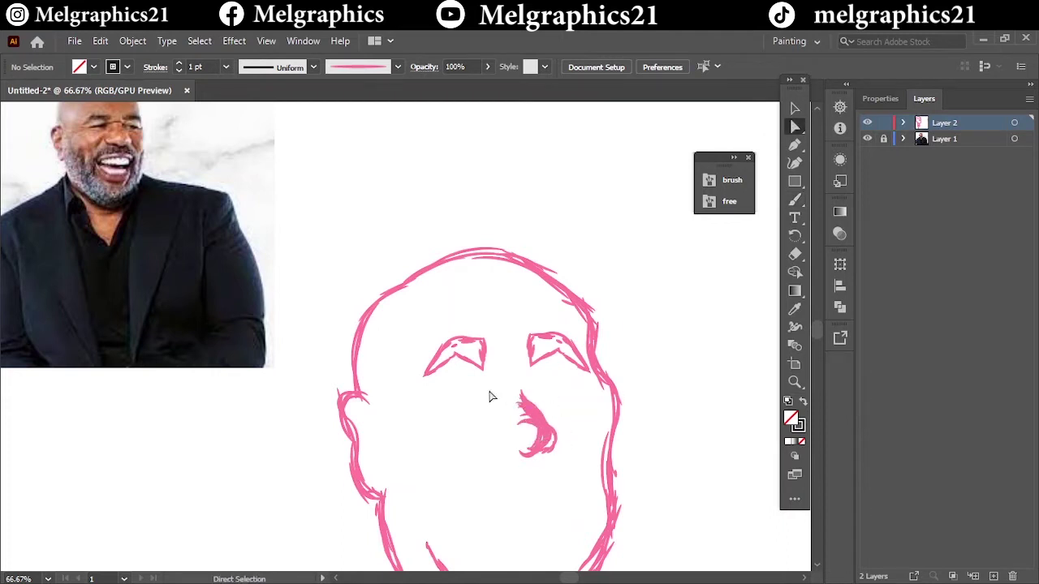
key("ctrl+z")
left_click_drag(543, 439, 522, 392)
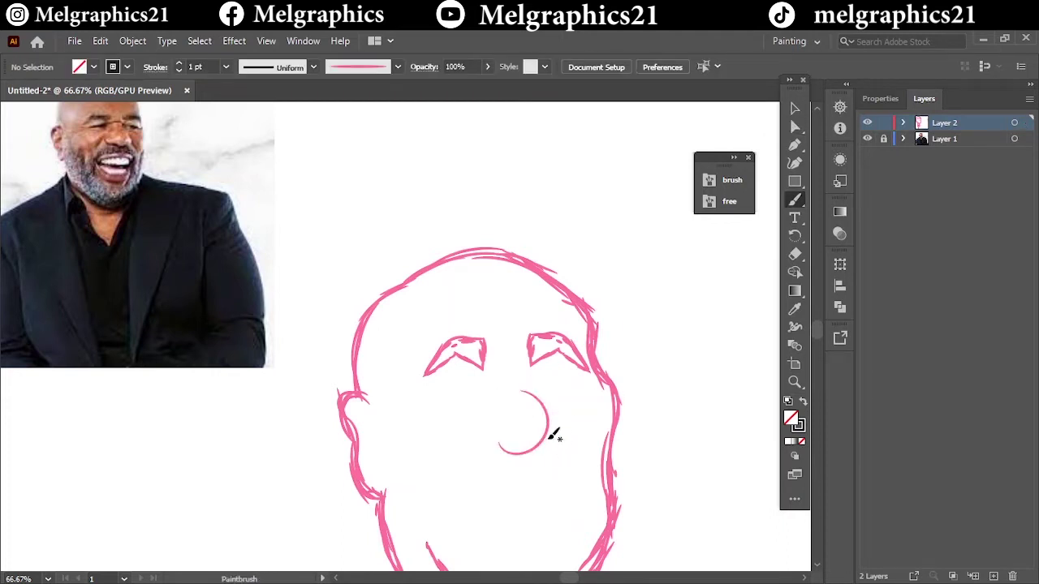
left_click_drag(495, 429, 500, 452)
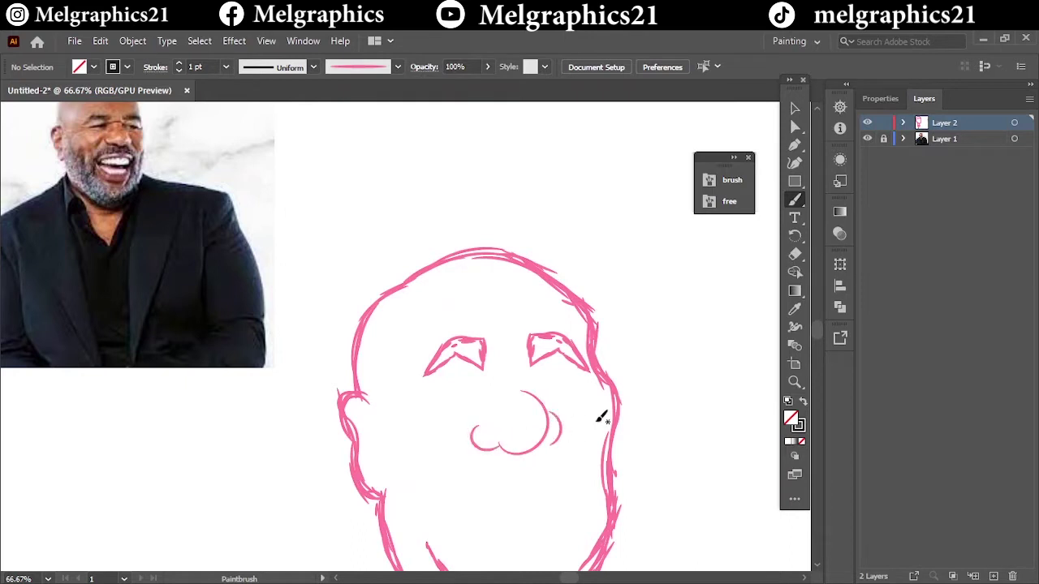
key("ctrl+0")
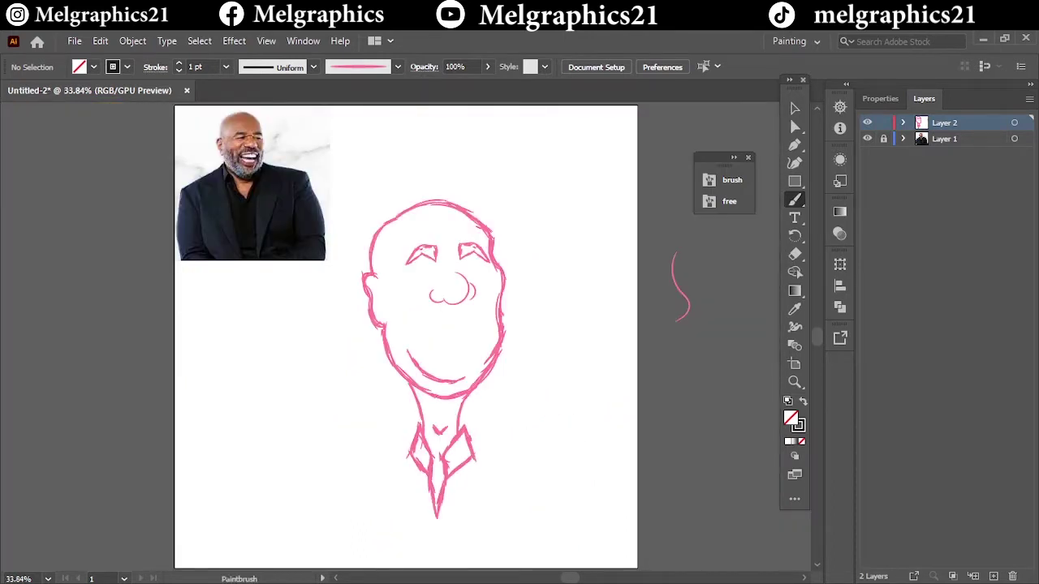
key("ctrl+equal")
key("ctrl+equal")
scroll(661, 425, "up", 2)
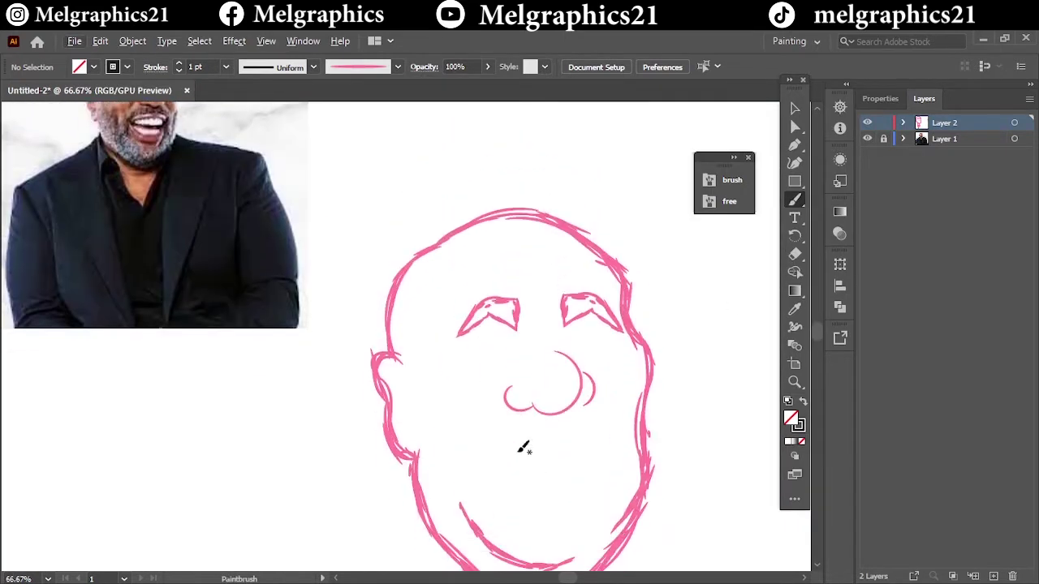
Step: Draw the upper lip and the wide open mouth outline
left_click_drag(486, 448, 552, 439)
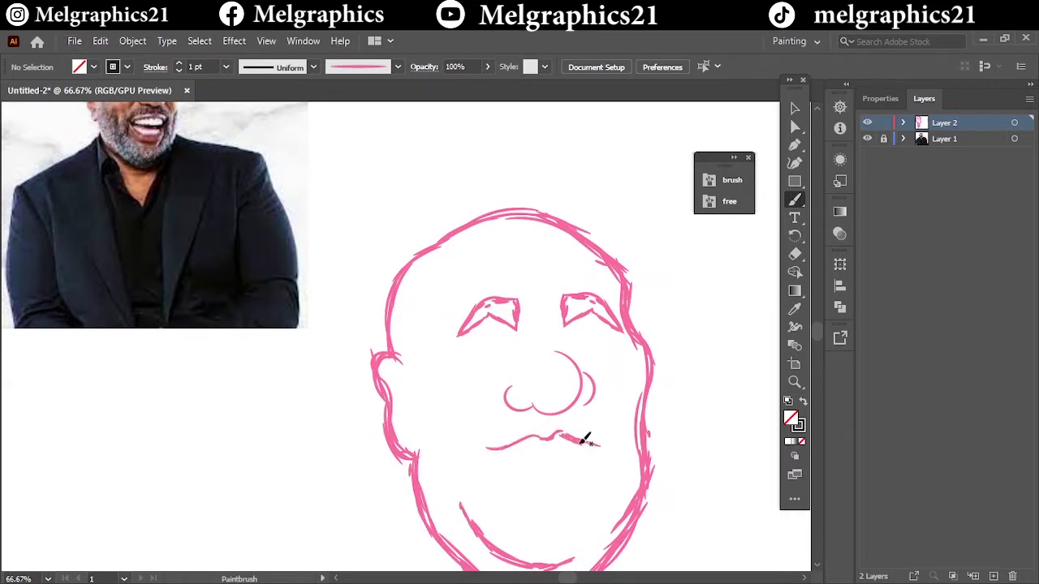
left_click_drag(489, 446, 566, 451)
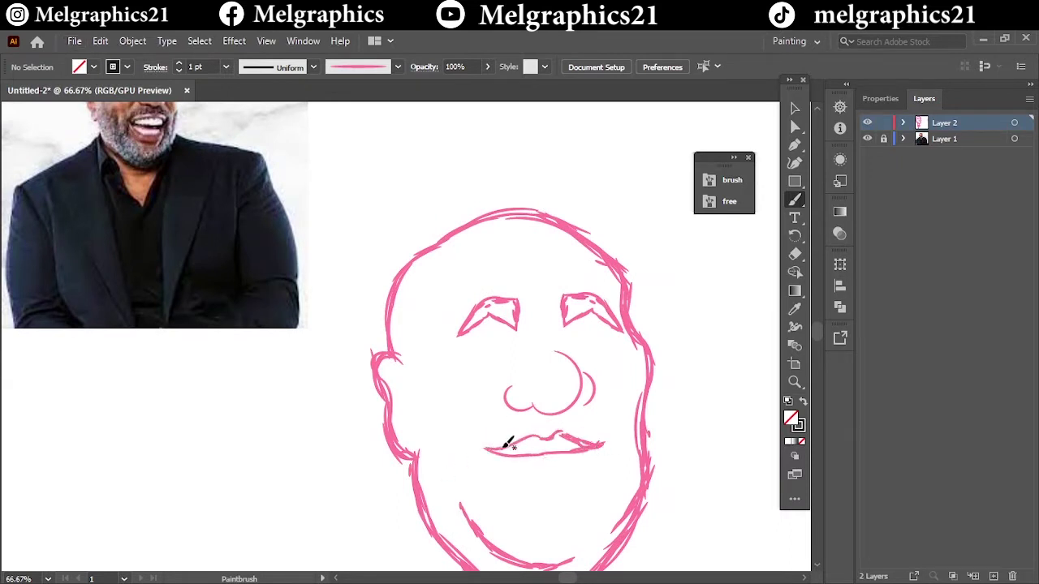
mouse_move(485, 451)
left_mouse_down()
mouse_move(539, 528)
mouse_move(599, 482)
mouse_move(603, 453)
left_mouse_up()
mouse_move(487, 449)
left_mouse_down()
mouse_move(520, 535)
mouse_move(589, 526)
left_mouse_up()
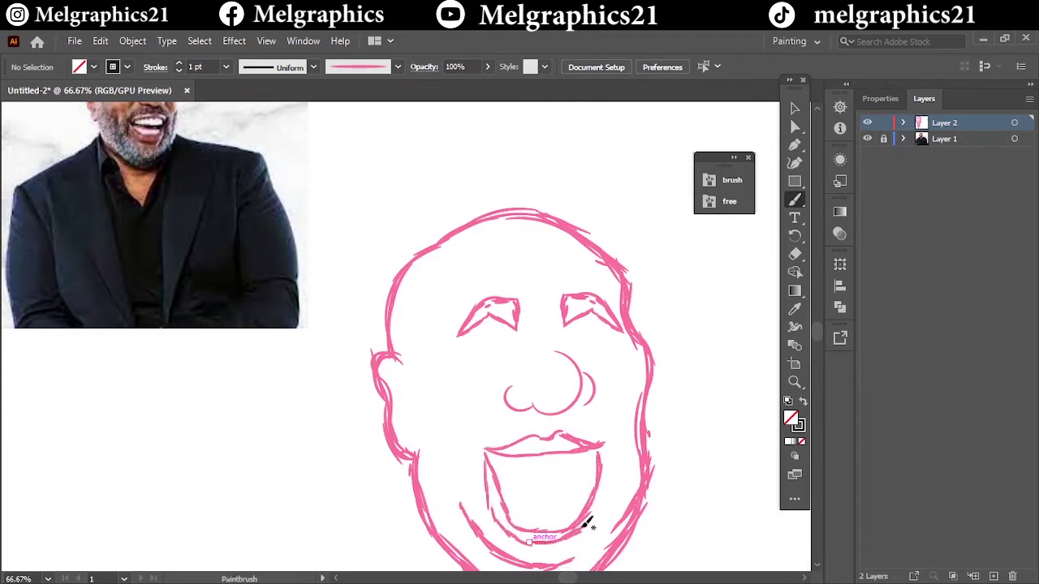
scroll(520, 406, "down", 2)
scroll(487, 365, "up", 3)
scroll(456, 345, "down", 1)
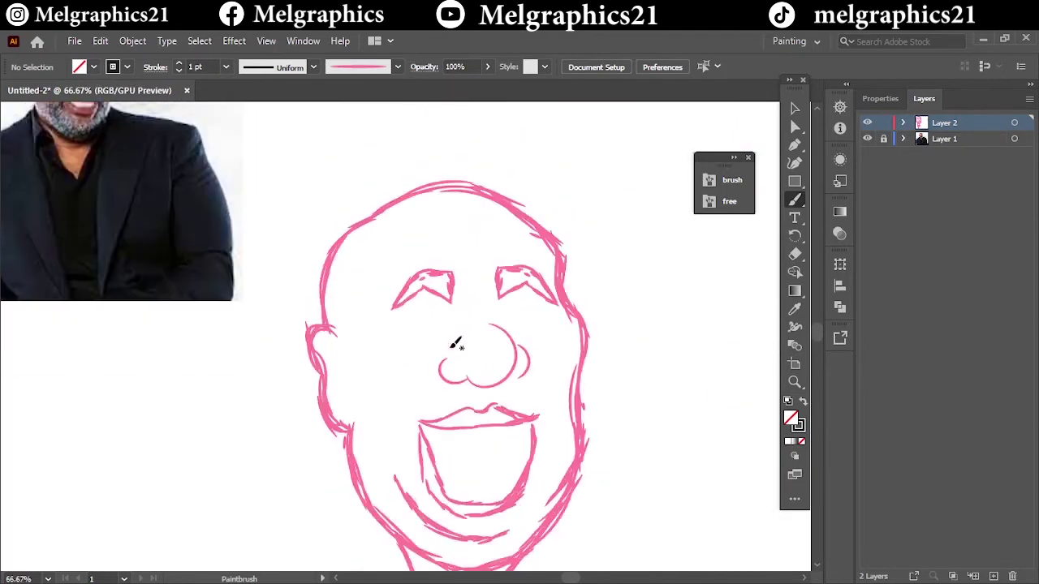
scroll(457, 345, "up", 2)
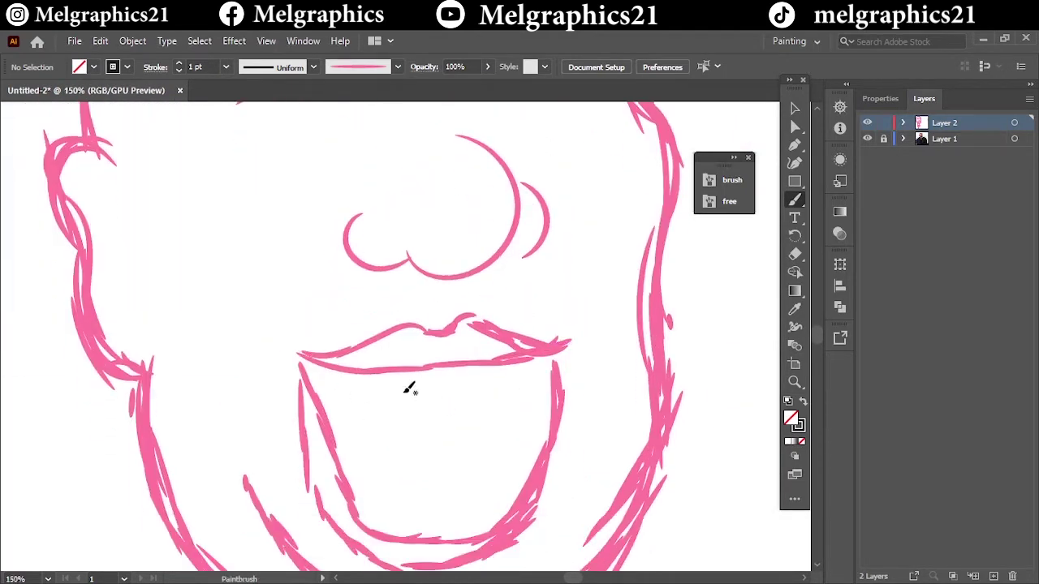
Step: Add upper teeth bumps, a wavy line at the mouth's left, and the lower teeth line
left_click_drag(390, 403, 497, 395)
left_click_drag(320, 362, 388, 411)
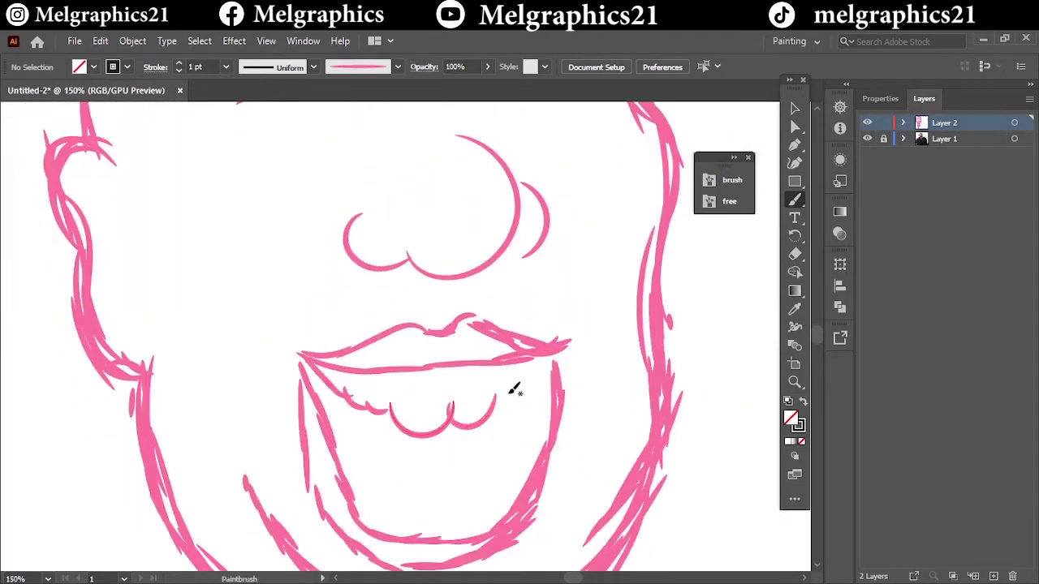
scroll(431, 263, "down", 3)
scroll(461, 345, "up", 4)
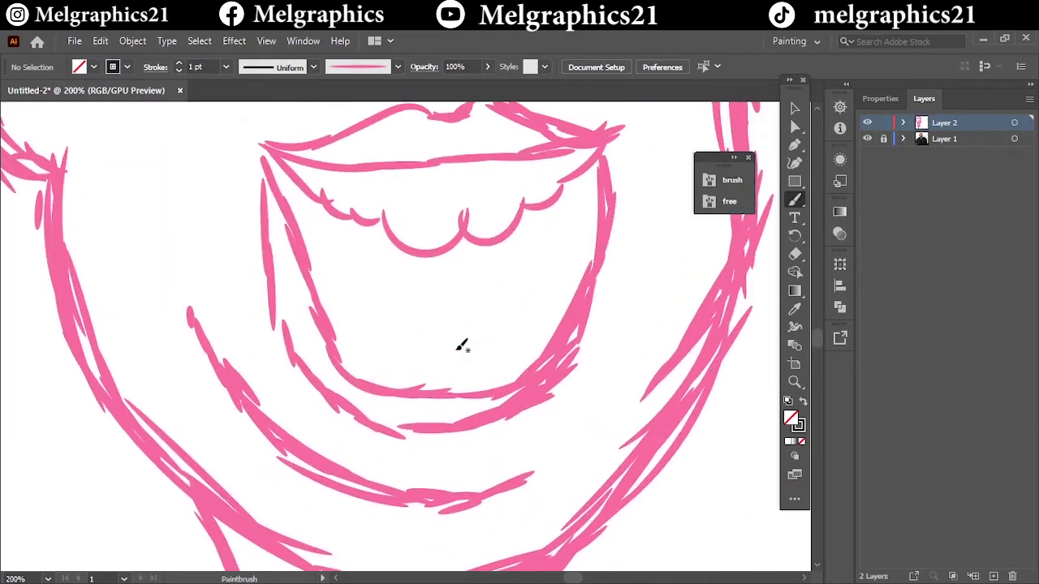
scroll(461, 346, "up", 1)
mouse_move(311, 325)
left_mouse_down()
mouse_move(380, 362)
mouse_move(542, 318)
left_mouse_up()
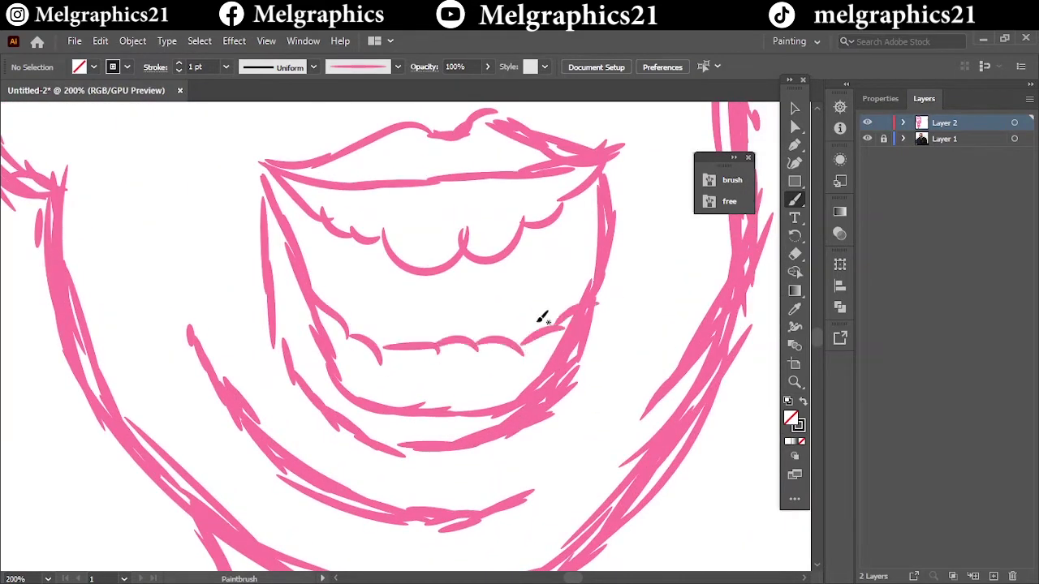
scroll(543, 318, "down", 3)
scroll(449, 342, "up", 3)
Step: Trace the upper teeth with tooth bumps and add small detail strokes around the mouth
left_click_drag(311, 211, 615, 235)
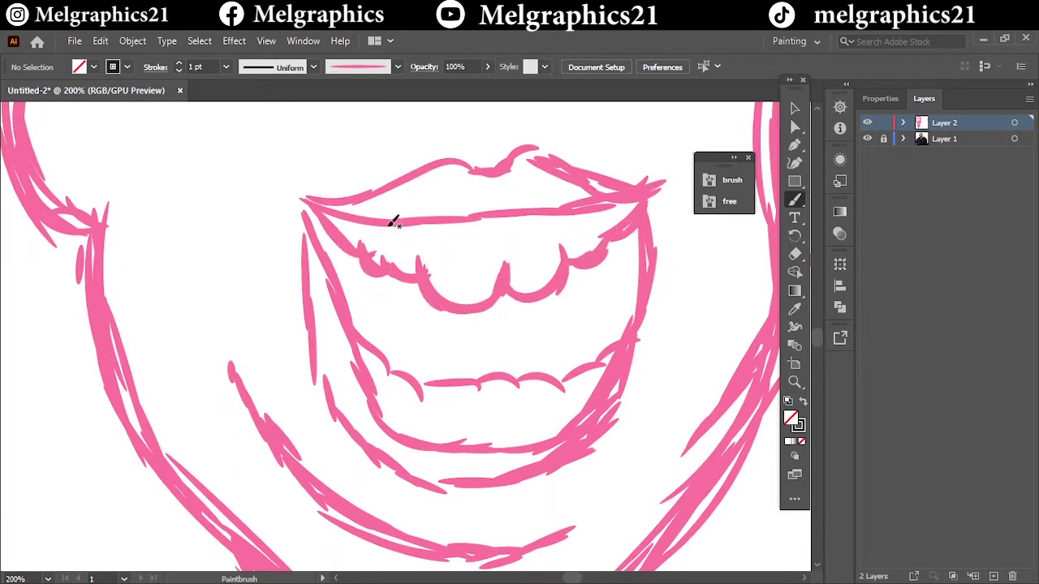
mouse_move(357, 231)
left_mouse_down()
mouse_move(507, 234)
mouse_move(585, 208)
left_mouse_up()
mouse_move(374, 395)
left_mouse_down()
mouse_move(403, 433)
mouse_move(501, 441)
mouse_move(584, 411)
left_mouse_up()
key("ctrl+0")
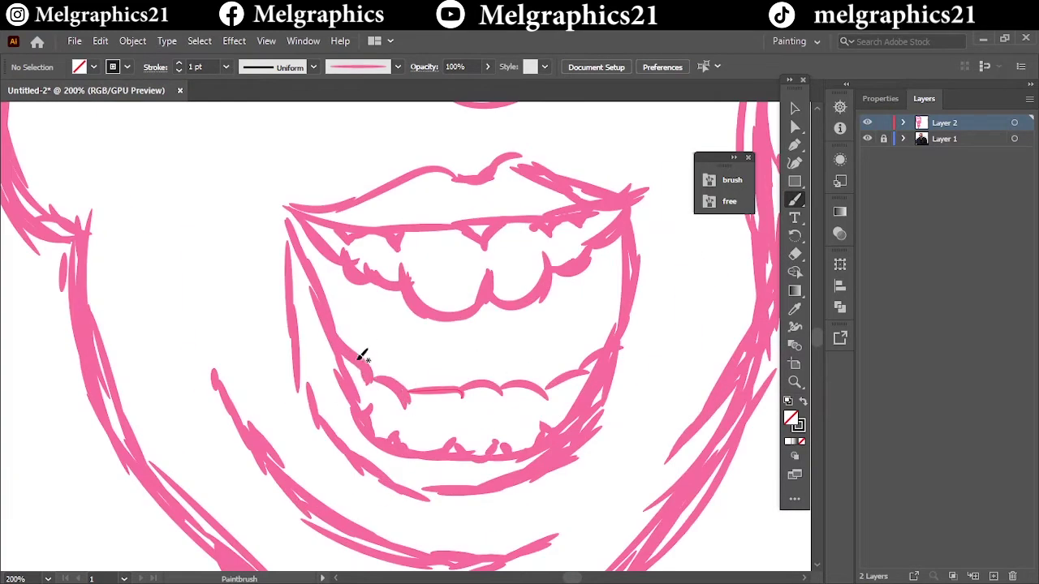
left_click_drag(359, 355, 428, 309)
left_click_drag(497, 367, 494, 343)
key("ctrl+0")
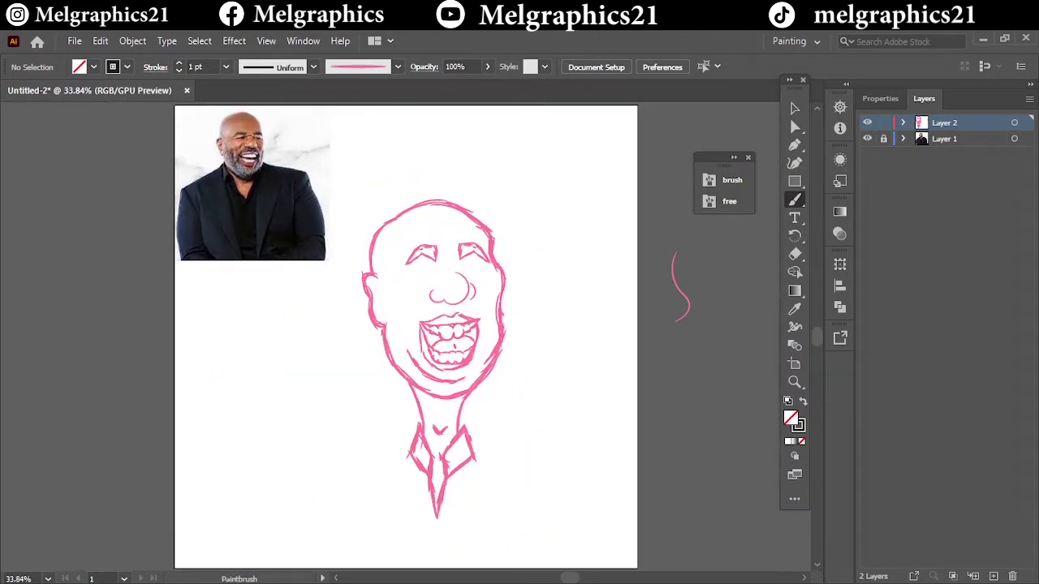
Step: Add a sketch stroke along the cheek to the right of the mouth
key("ctrl+plus")
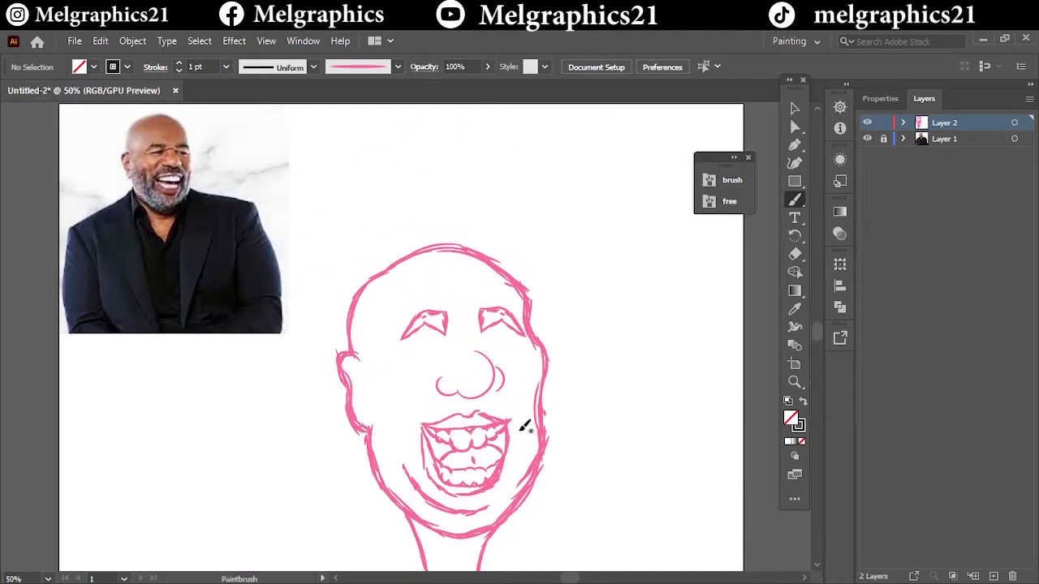
left_click_drag(522, 436, 519, 464)
key("ctrl+0")
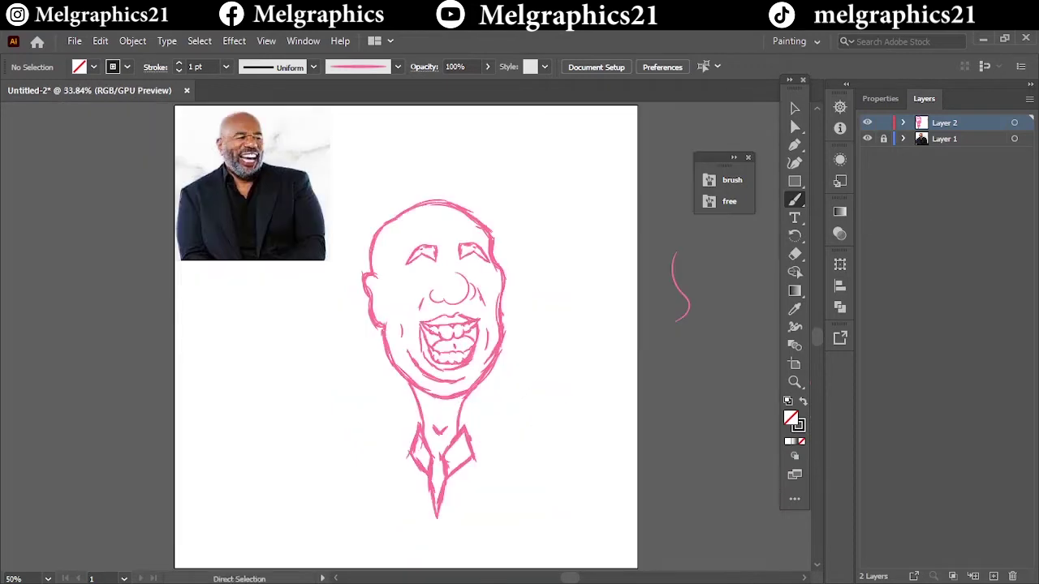
scroll(316, 163, "up", 4)
scroll(592, 470, "up", 1)
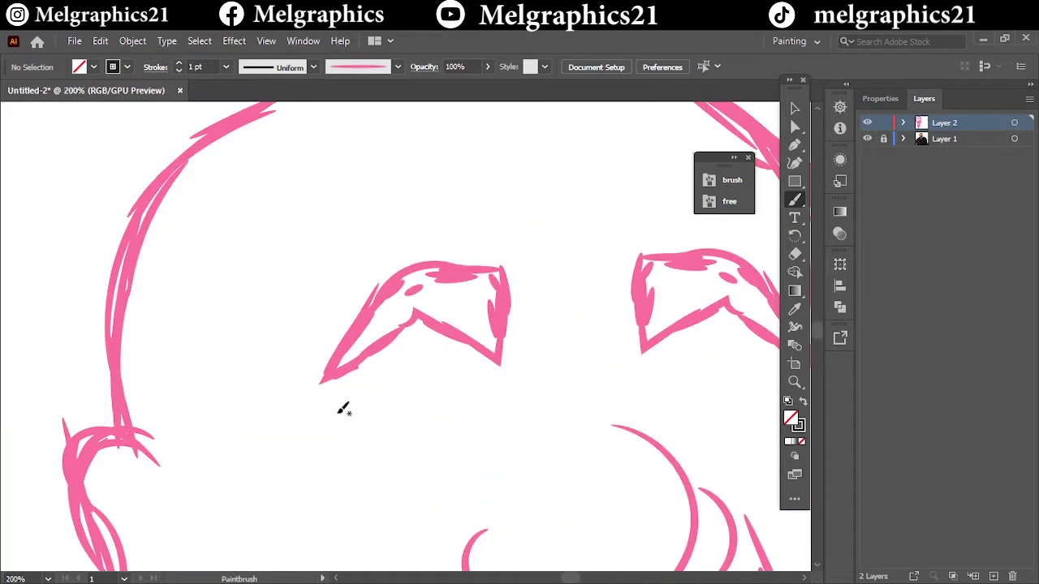
Step: Add sketch strokes under the left eye and around the right eye
left_click_drag(349, 398, 487, 376)
key("ctrl+0")
scroll(483, 298, "up", 4)
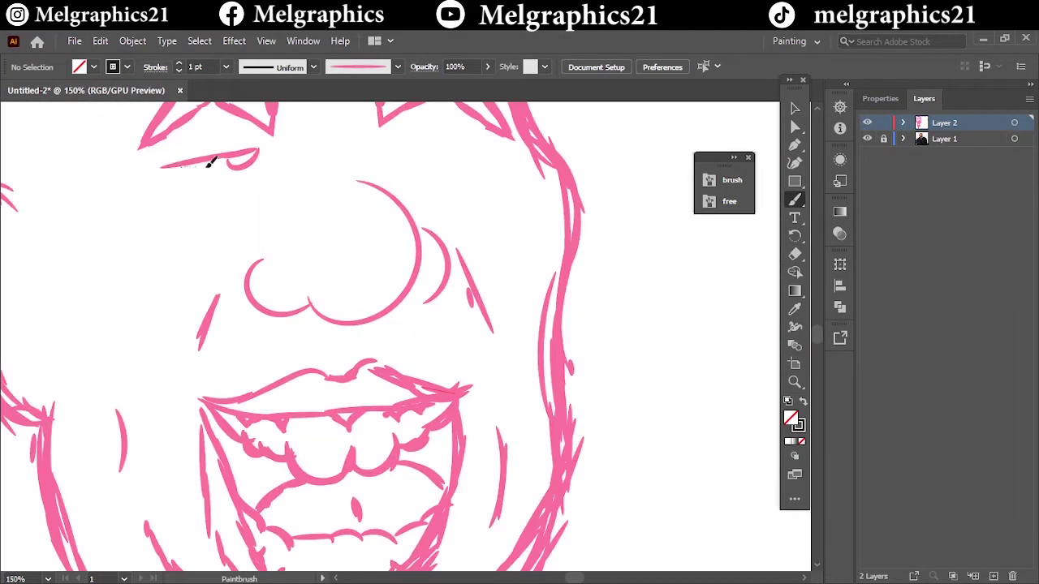
left_click_drag(394, 153, 492, 135)
key("ctrl+0")
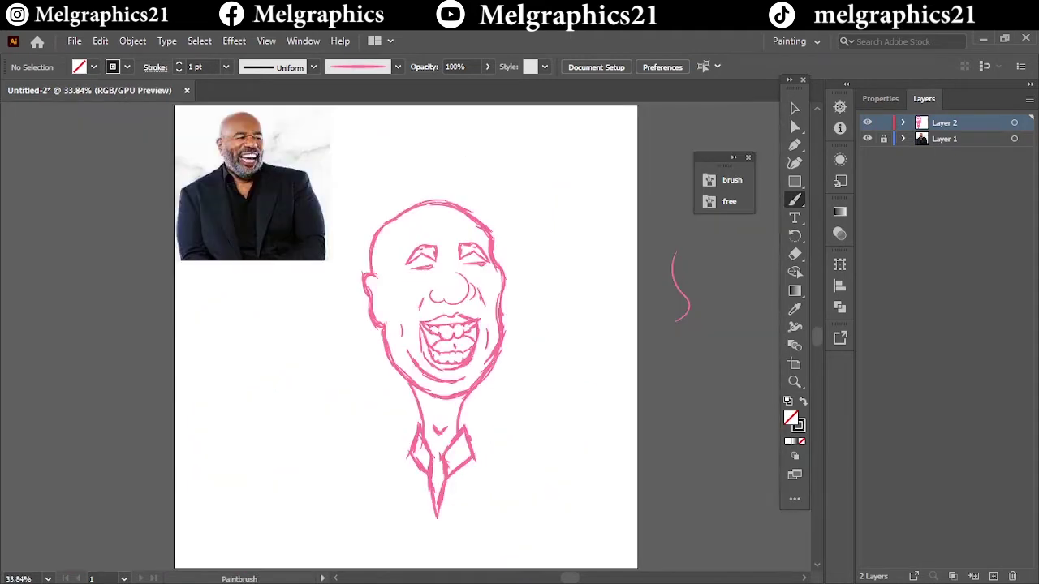
scroll(388, 288, "up", 3)
scroll(485, 271, "up", 3)
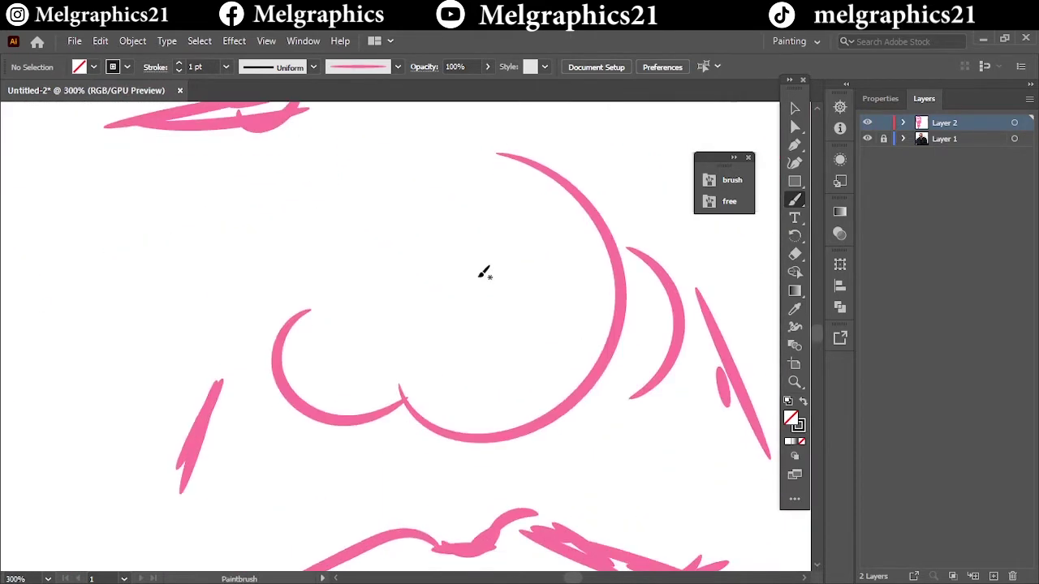
Step: Thicken the nostril, nose curve and right cheek curve with extra strokes
left_click_drag(310, 307, 410, 372)
left_click_drag(304, 415, 397, 398)
mouse_move(500, 393)
left_mouse_down()
mouse_move(615, 236)
mouse_move(418, 395)
mouse_move(622, 260)
mouse_move(638, 406)
left_mouse_up()
key("ctrl+0")
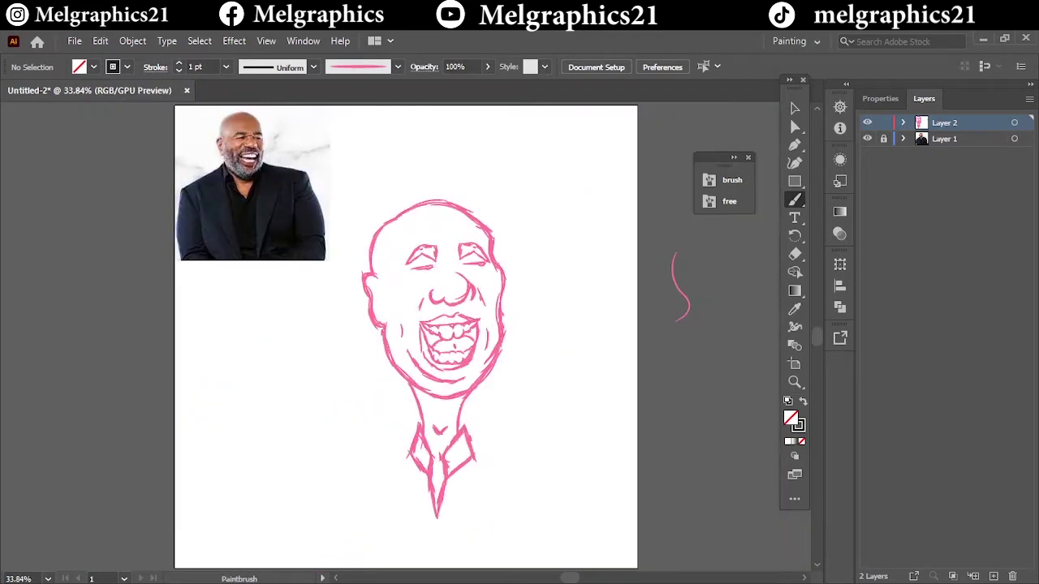
scroll(429, 353, "up", 3)
scroll(459, 408, "up", 3)
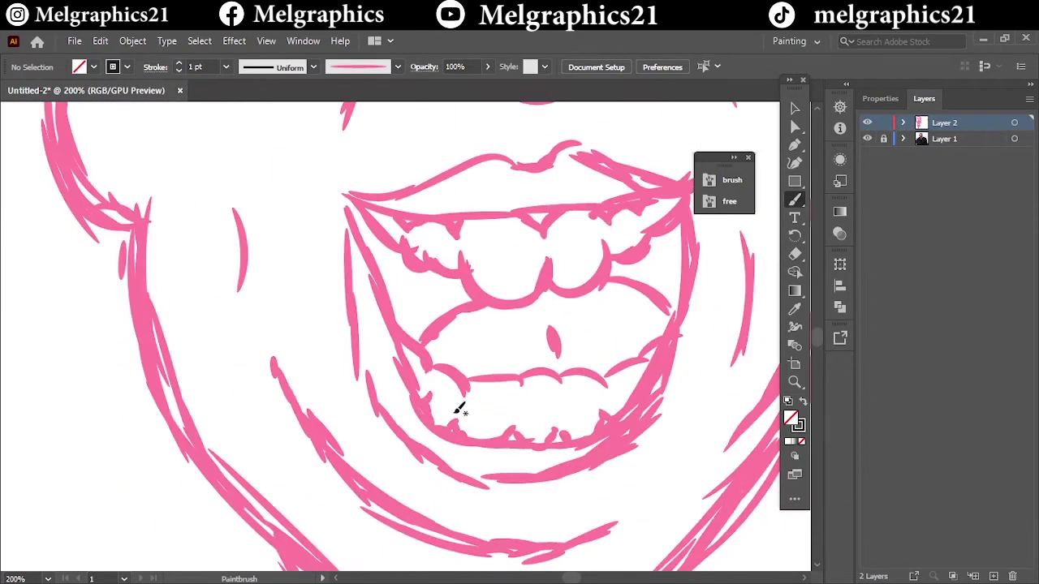
Step: Reinforce the mouth's left edge, lower lip, upper lip and teeth with heavier strokes
mouse_move(346, 192)
left_mouse_down()
mouse_move(388, 414)
mouse_move(580, 457)
left_mouse_up()
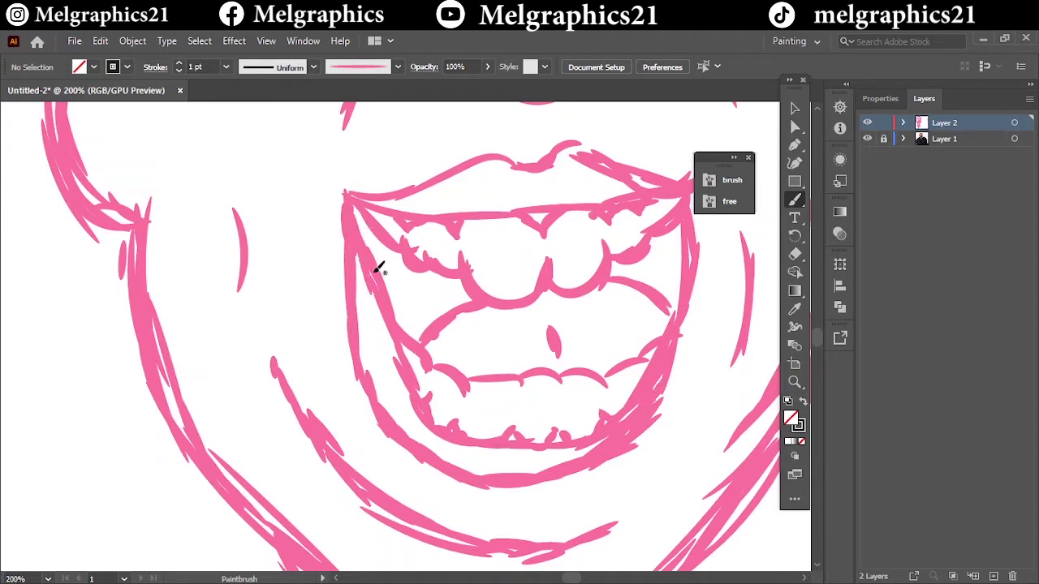
left_click_drag(378, 269, 398, 365)
left_click_drag(341, 190, 621, 154)
mouse_move(682, 178)
left_mouse_down()
mouse_move(576, 202)
mouse_move(390, 209)
left_mouse_up()
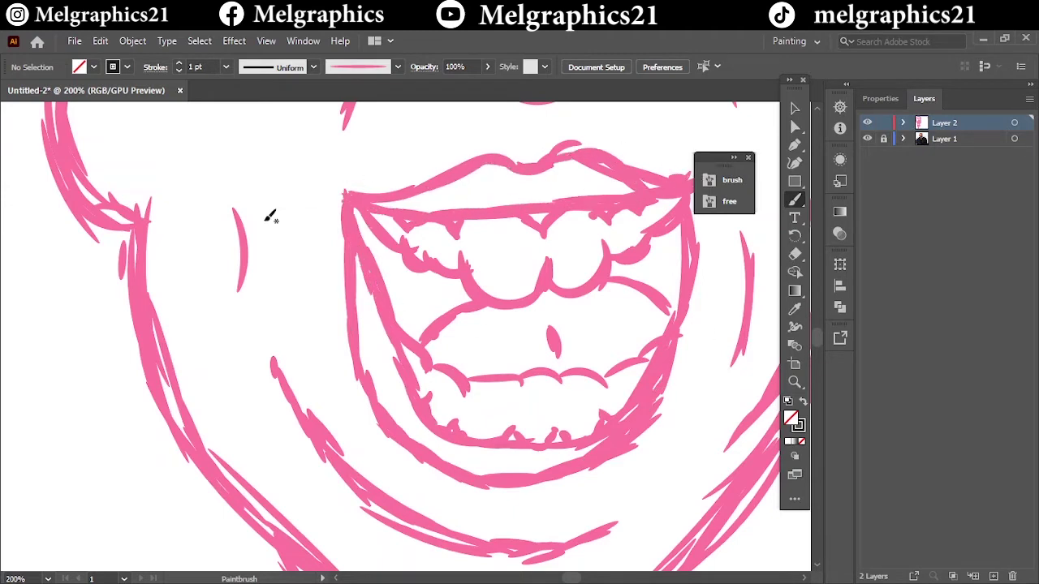
key("ctrl+0")
scroll(410, 284, "up", 2)
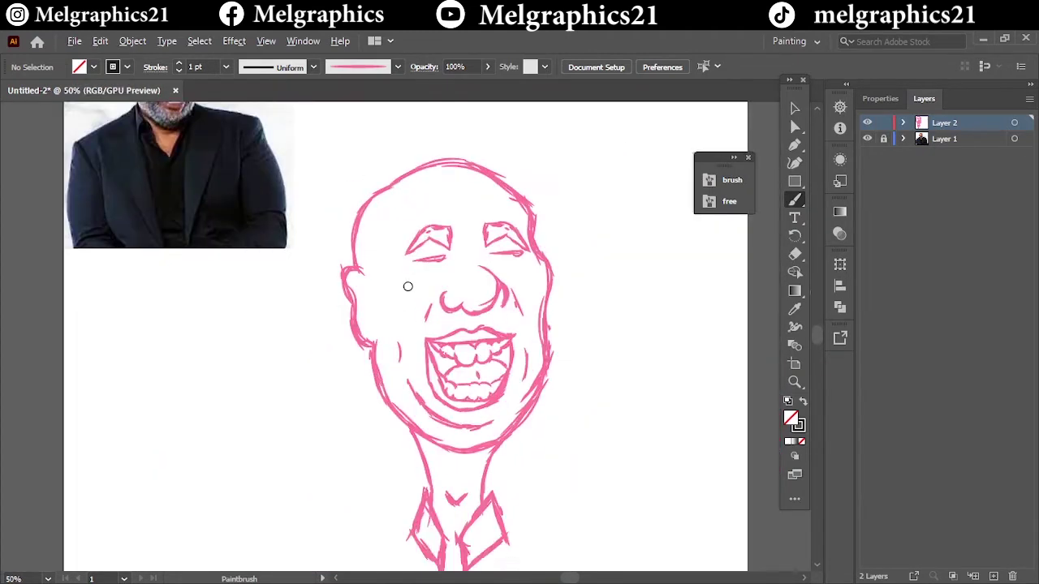
scroll(406, 284, "up", 2)
scroll(382, 360, "up", 1)
scroll(441, 456, "down", 2)
scroll(441, 456, "up", 3)
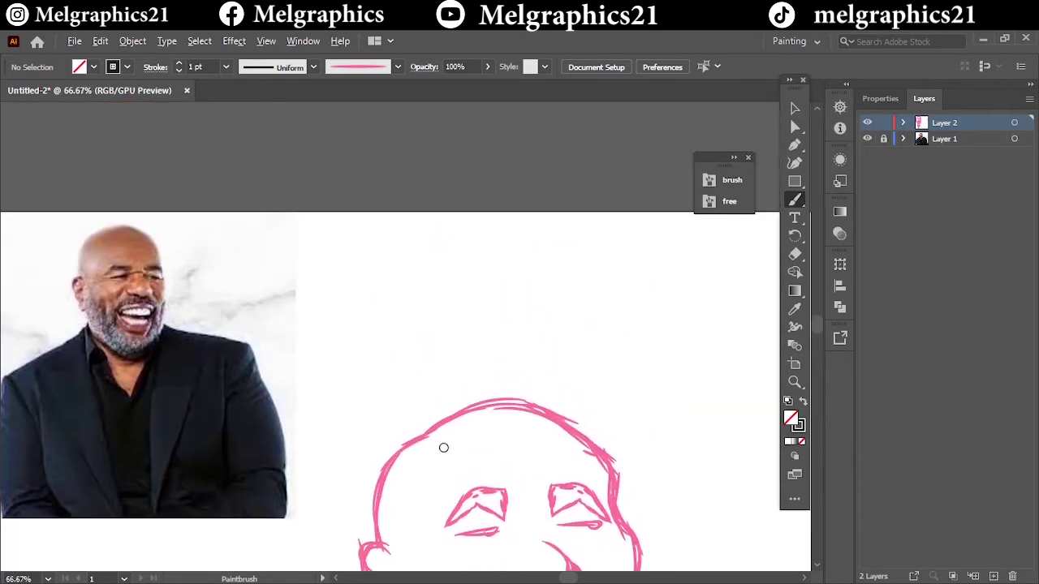
scroll(445, 445, "down", 1)
scroll(528, 485, "up", 2)
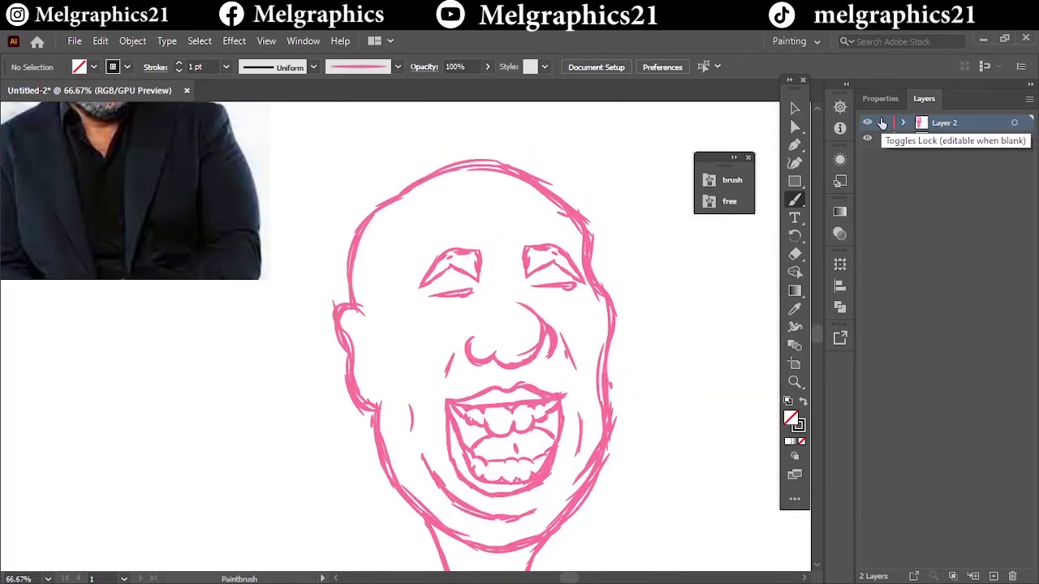
Step: Create Layer 3, load a custom brush library and draw a test stroke
left_click(993, 576)
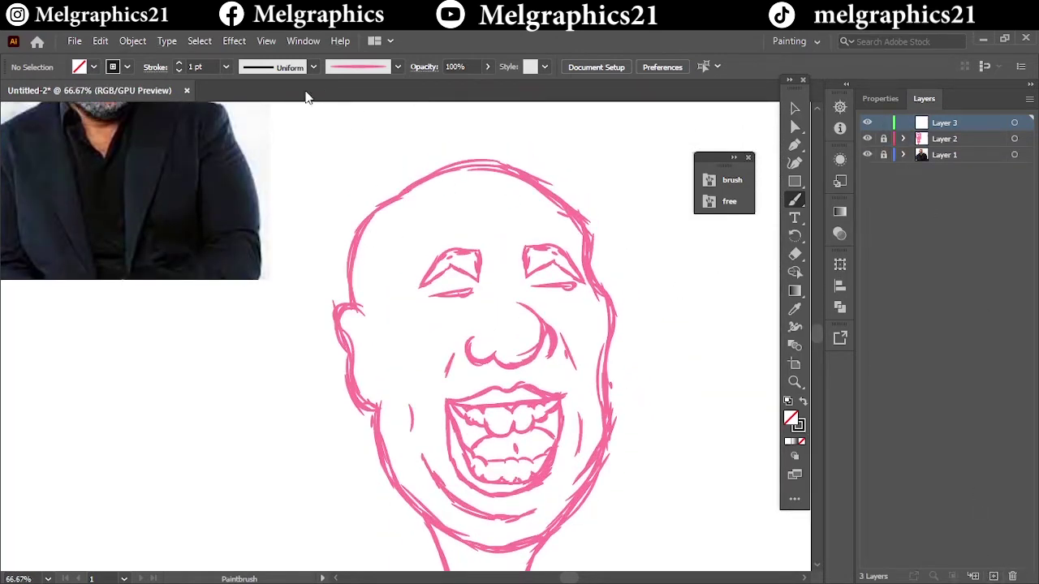
left_click(357, 67)
left_click(258, 191)
left_click(471, 399)
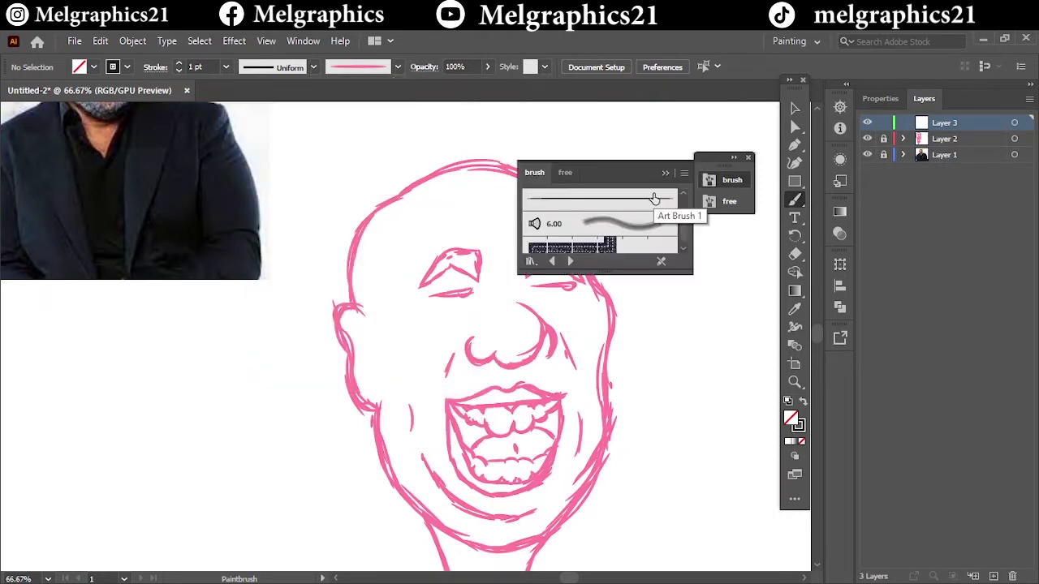
mouse_move(747, 276)
left_mouse_down()
mouse_move(742, 336)
mouse_move(638, 348)
mouse_move(703, 467)
left_mouse_up()
Step: Switch to the plain line brush at 2 pt and test it beside the artboard
left_click(599, 197)
left_click_drag(727, 248, 649, 483)
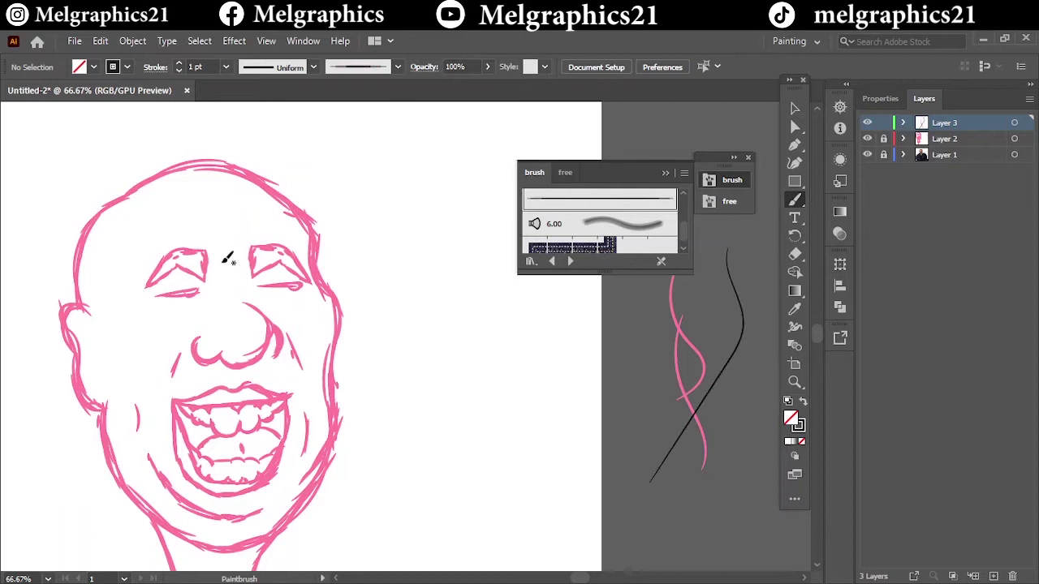
left_click(226, 67)
left_click(229, 154)
left_click(661, 260)
left_click_drag(696, 244, 697, 281)
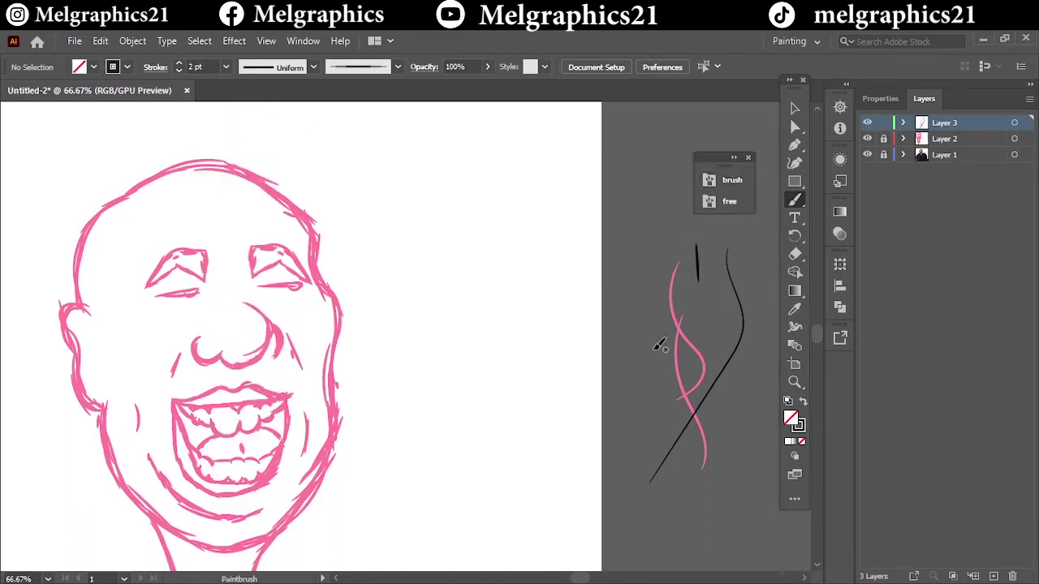
scroll(661, 297, "left", 5)
Step: Ink the head outline in black: left side, top and right side
scroll(504, 277, "up", 3)
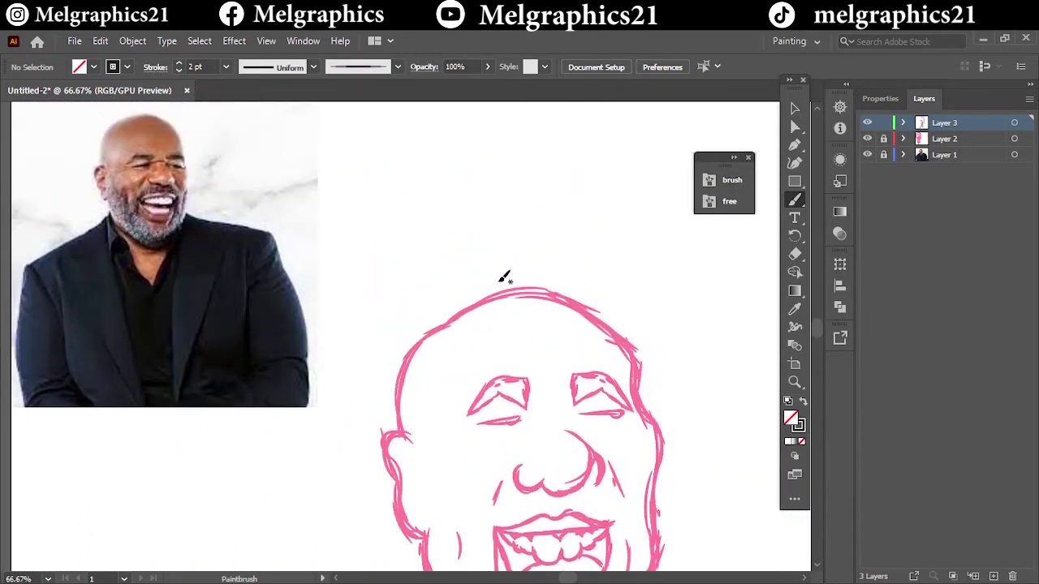
scroll(242, 312, "down", 1)
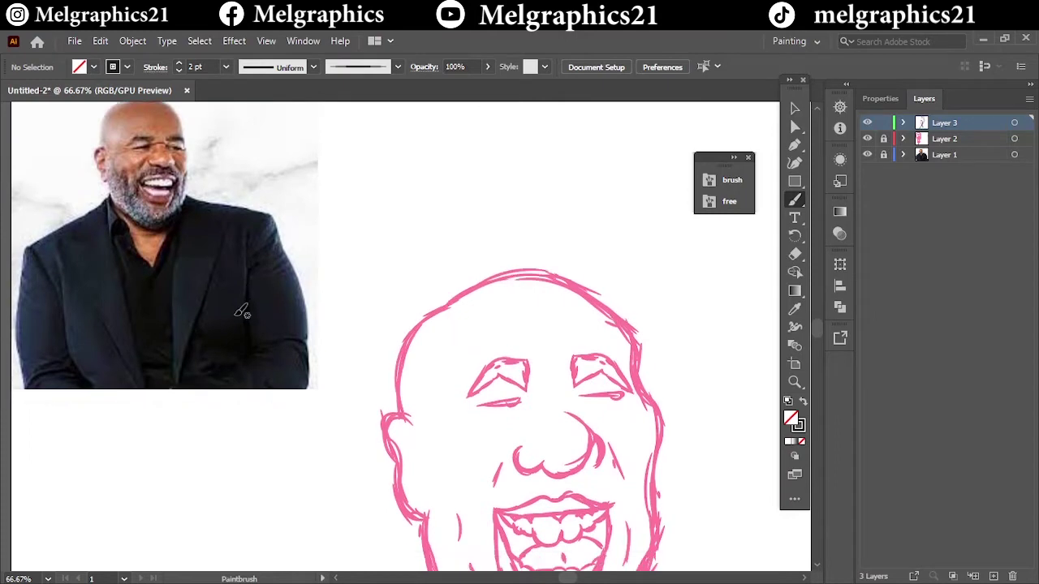
key("ctrl+plus")
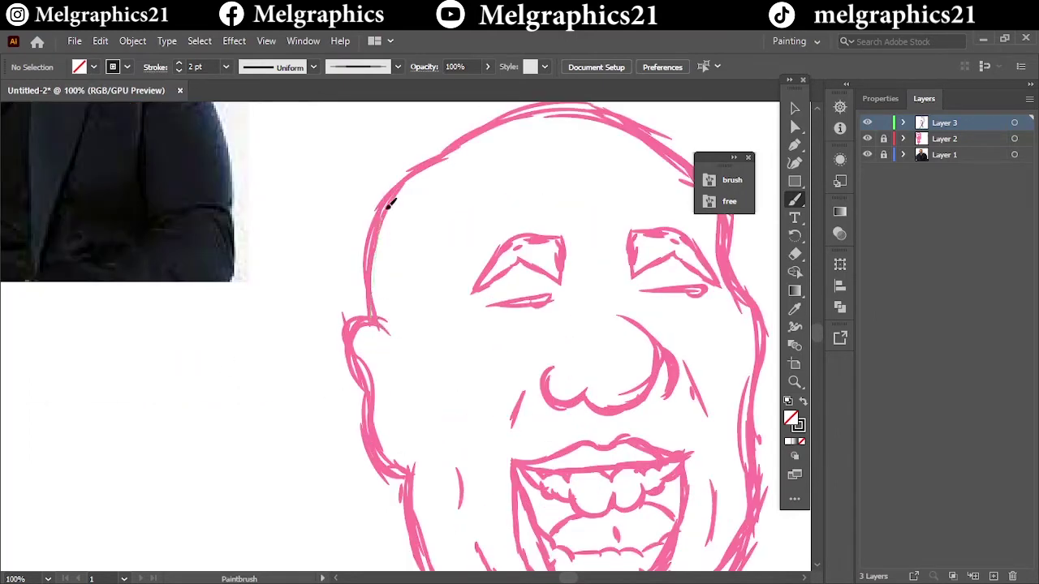
left_click_drag(370, 321, 440, 166)
left_click_drag(510, 119, 682, 154)
key("ctrl+plus")
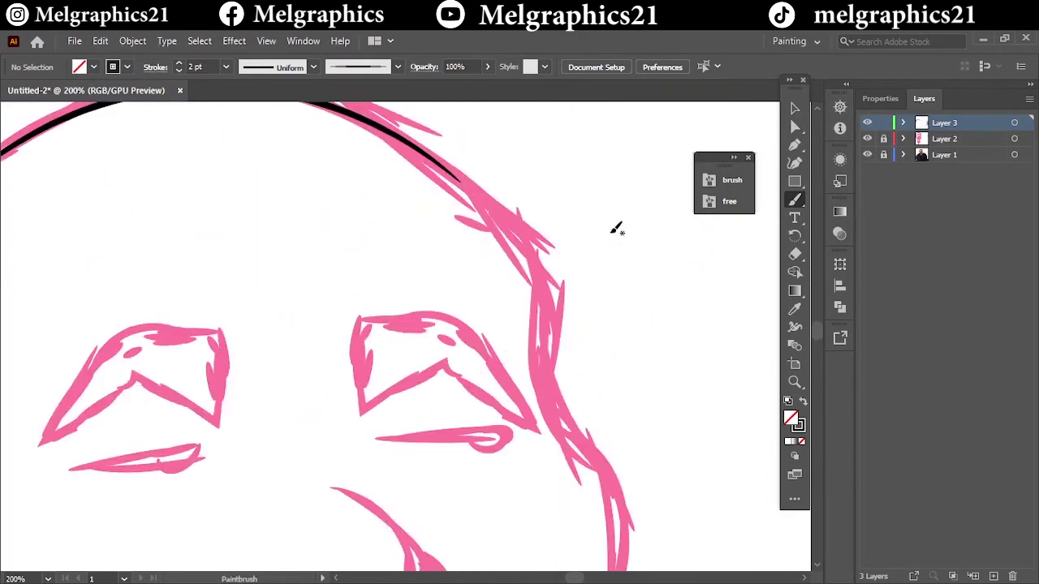
left_click_drag(368, 113, 492, 198)
left_click_drag(617, 505, 616, 569)
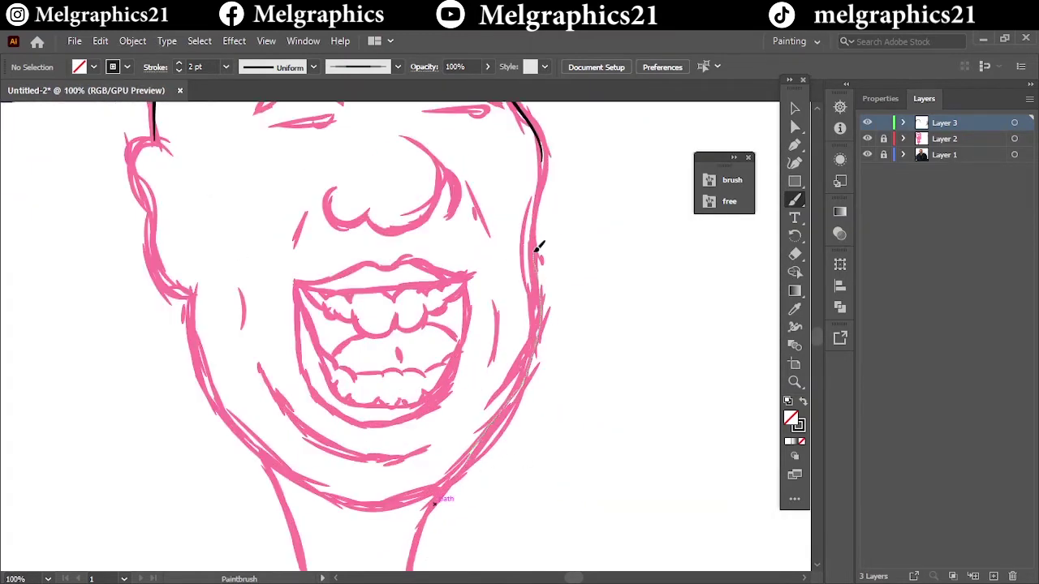
left_click_drag(434, 504, 498, 457)
Step: Ink the cheek outline down to the jaw and the inner ear curves
scroll(499, 457, "left", 3)
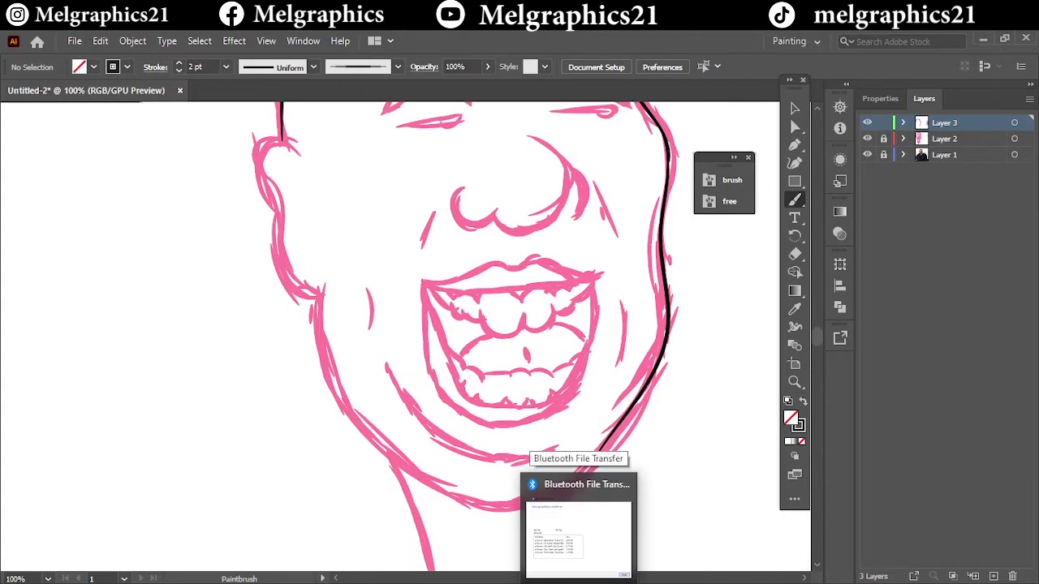
scroll(497, 424, "down", 2)
key("ctrl+plus")
left_click_drag(256, 195, 254, 323)
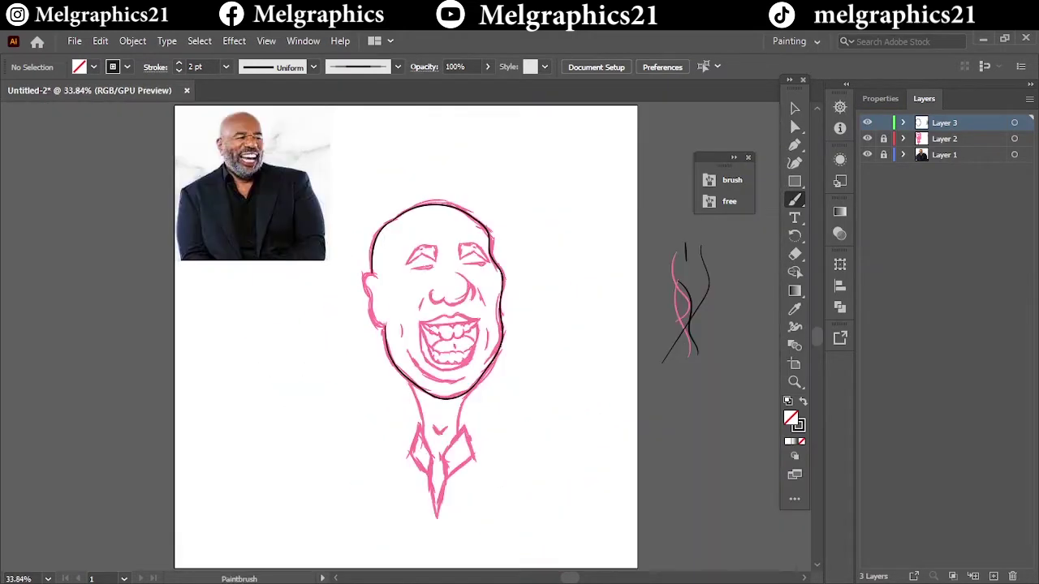
scroll(378, 327, "up", 2)
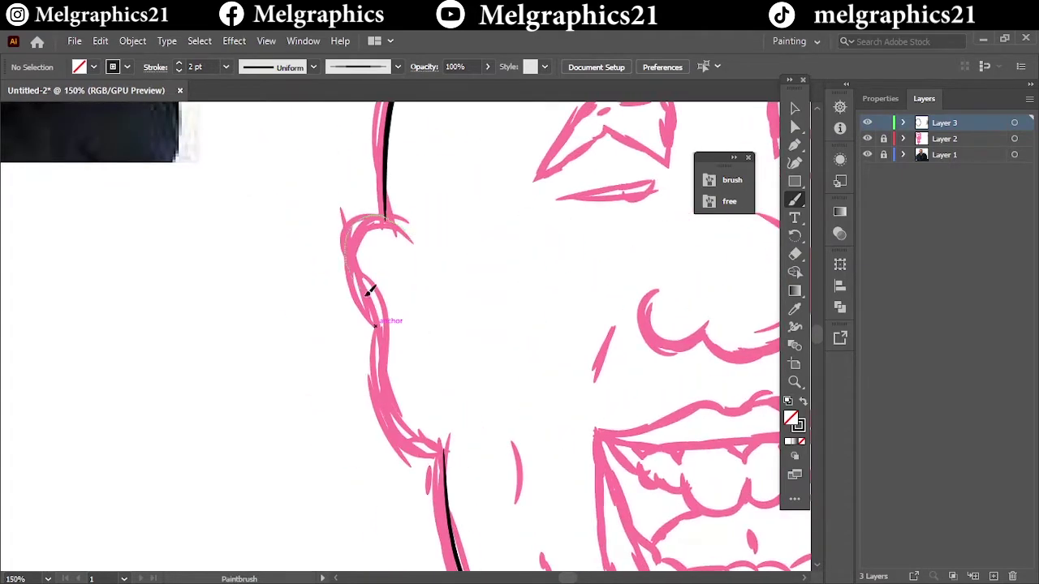
left_click_drag(367, 293, 445, 457)
left_click_drag(432, 320, 424, 381)
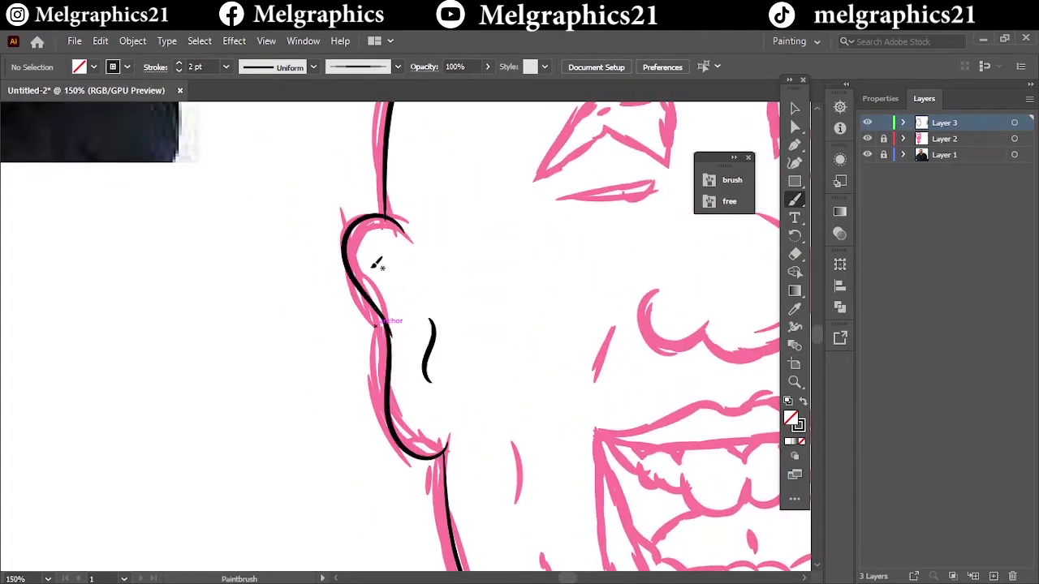
left_click_drag(364, 258, 393, 253)
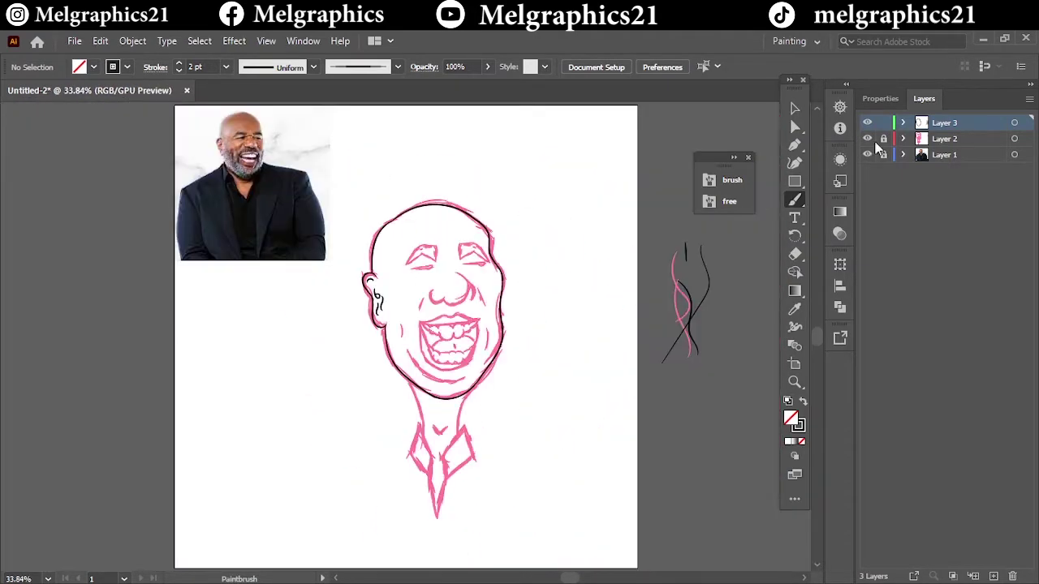
scroll(455, 431, "down", 5)
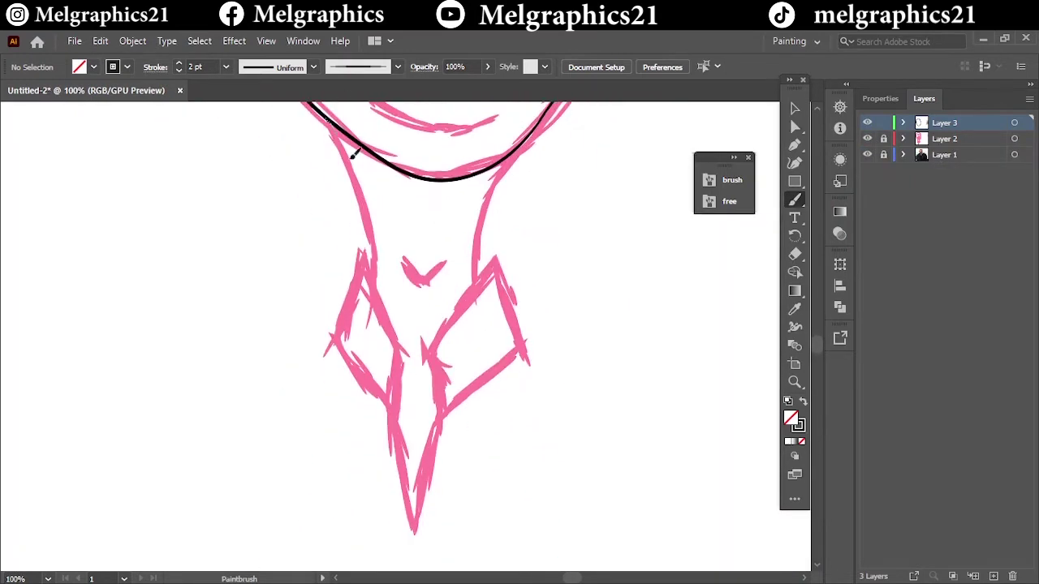
Step: Ink both neck edges, the two collar flaps and the tie tip
left_click_drag(351, 154, 380, 285)
left_click_drag(520, 163, 469, 284)
left_click_drag(375, 261, 398, 429)
left_click_drag(447, 327, 522, 351)
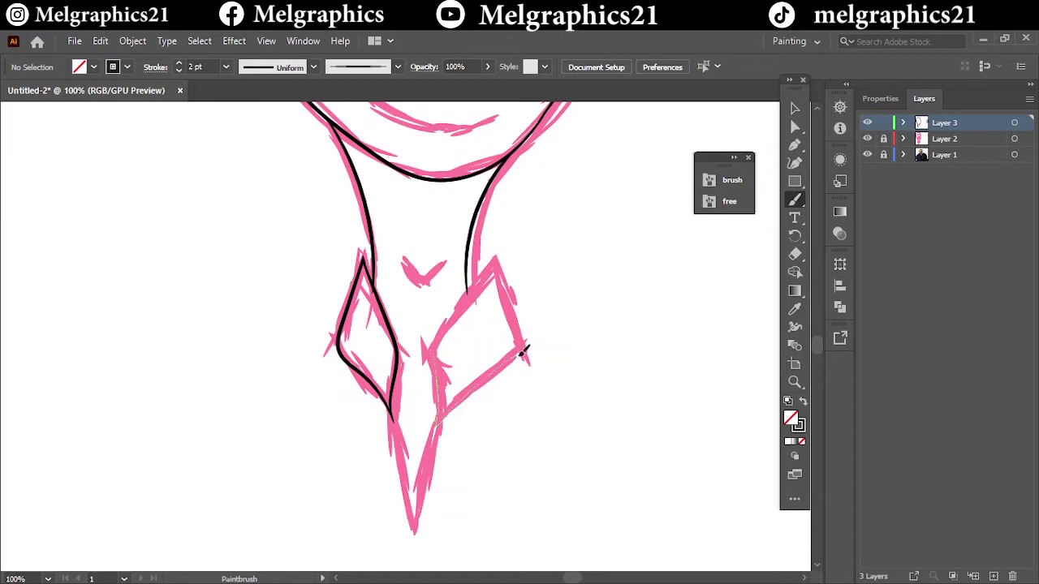
left_click_drag(438, 339, 437, 344)
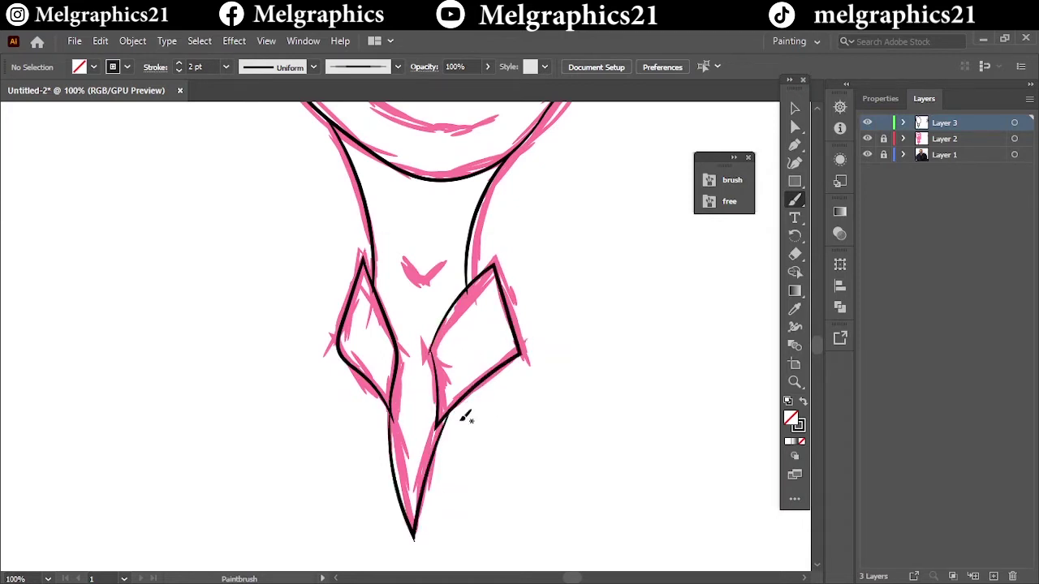
scroll(415, 534, "up", 3)
left_click_drag(449, 322, 464, 272)
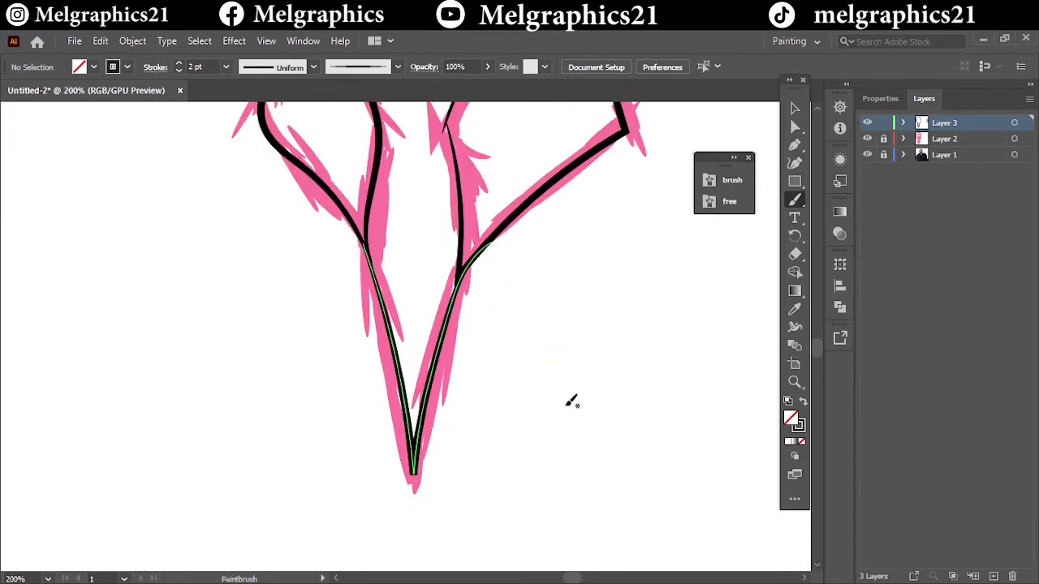
key("ctrl+0")
scroll(422, 430, "up", 5)
scroll(421, 432, "up", 1)
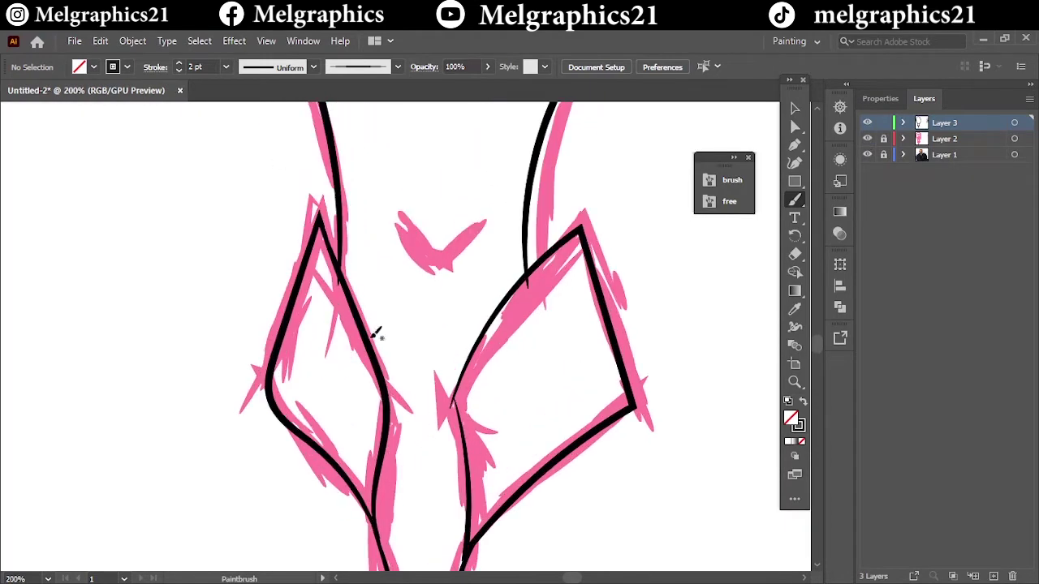
mouse_move(399, 215)
left_mouse_down()
mouse_move(484, 221)
mouse_move(400, 215)
left_mouse_up()
key("ctrl+z")
Step: Ink a brow arc and the nose outline with both nostril sides, redoing one stroke
key("ctrl+0")
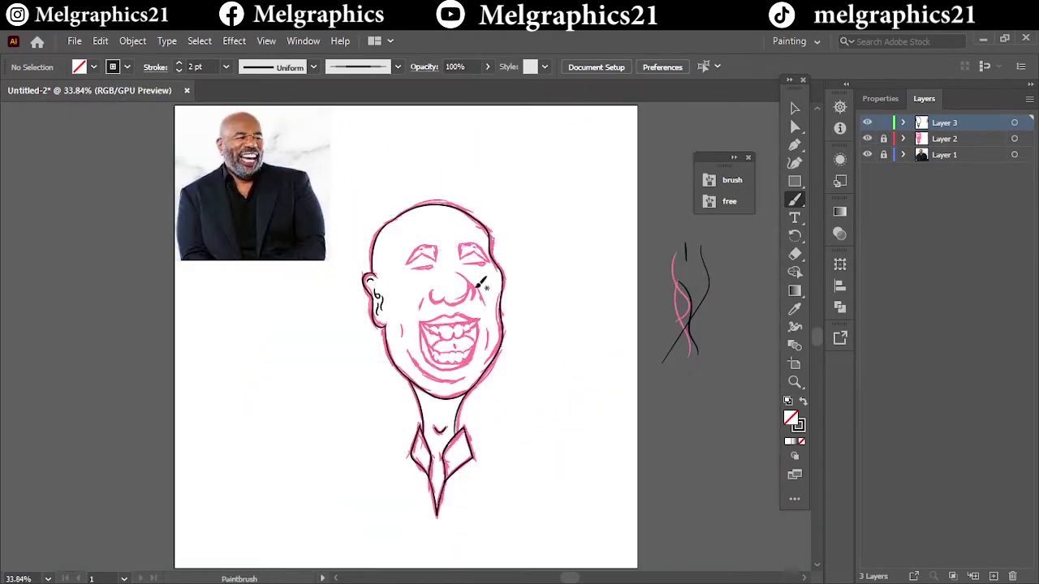
scroll(469, 307, "up", 5)
left_click_drag(294, 182, 421, 179)
left_click_drag(391, 221, 332, 406)
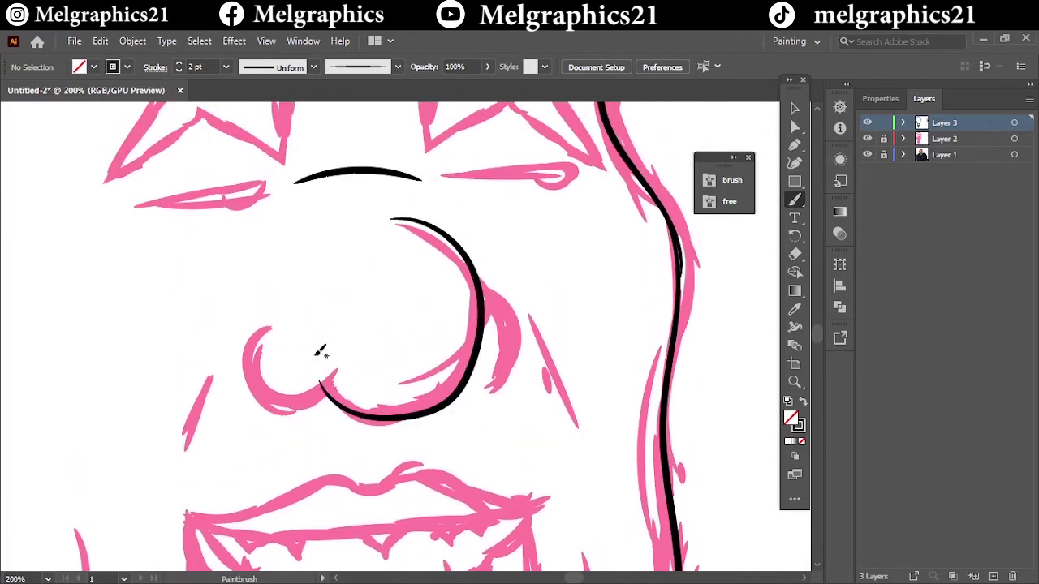
key("ctrl+z")
left_click_drag(388, 221, 334, 412)
key("Return")
left_click(524, 403)
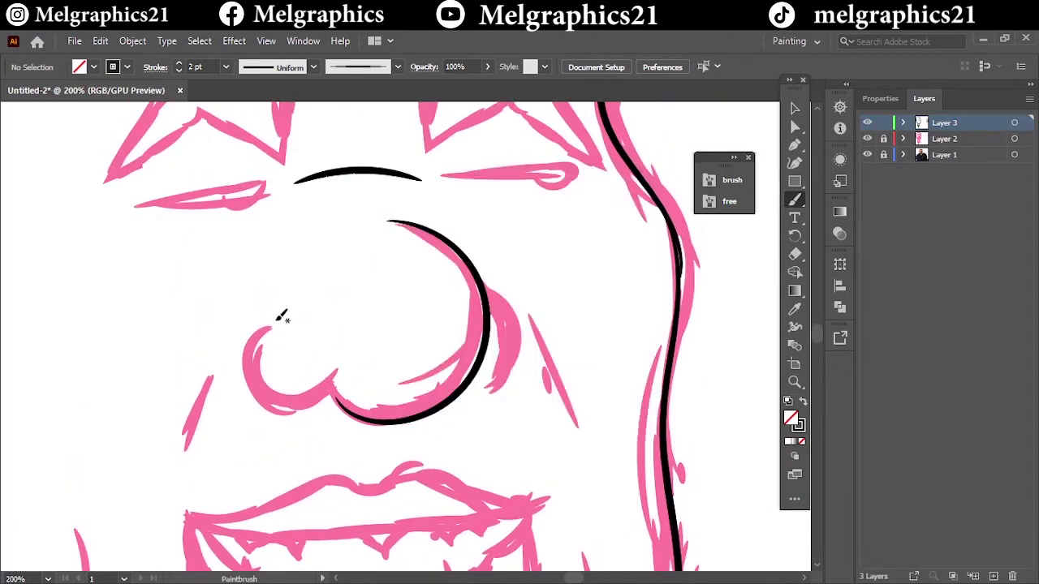
left_click_drag(268, 324, 333, 400)
left_click_drag(485, 291, 503, 394)
key("ctrl+0")
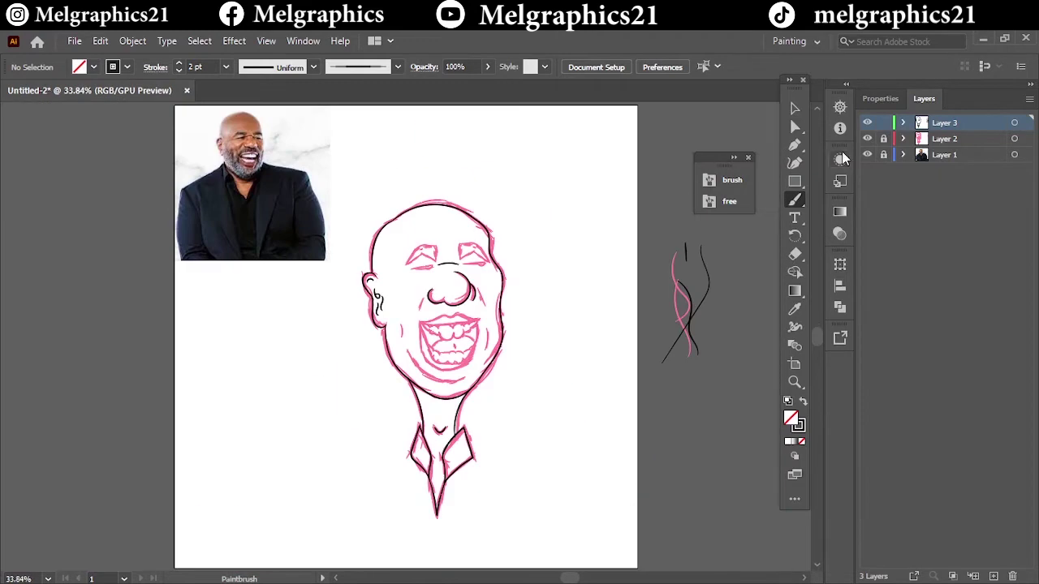
scroll(454, 357, "up", 5)
Step: Ink the mouth's inner lower-left and right edges, undoing two misplaced strokes
left_click_drag(318, 329, 367, 477)
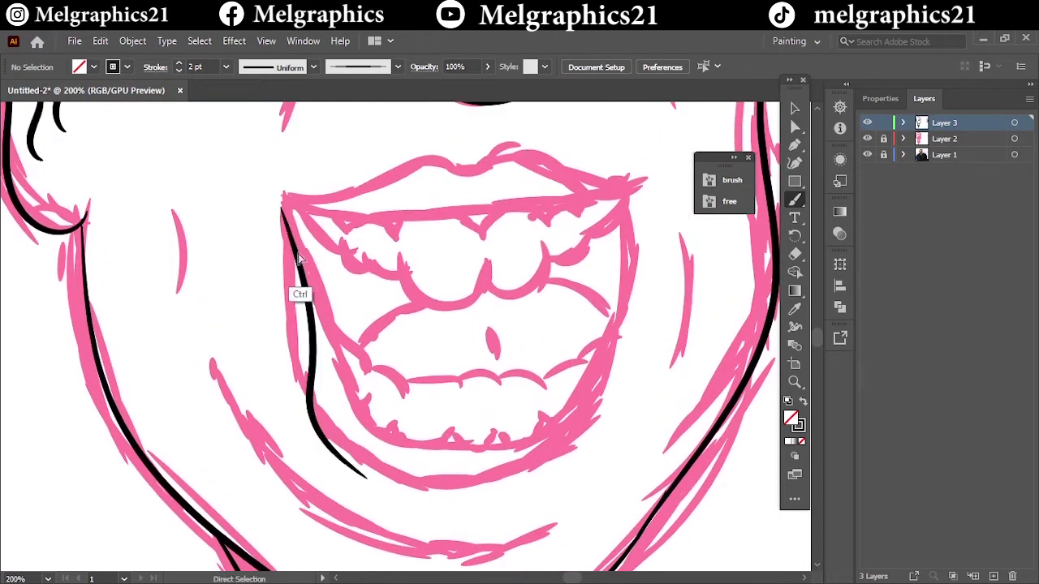
key("ctrl+z")
mouse_move(283, 211)
left_mouse_down()
mouse_move(375, 477)
mouse_move(313, 309)
mouse_move(410, 475)
mouse_move(585, 404)
left_mouse_up()
key("ctrl+z")
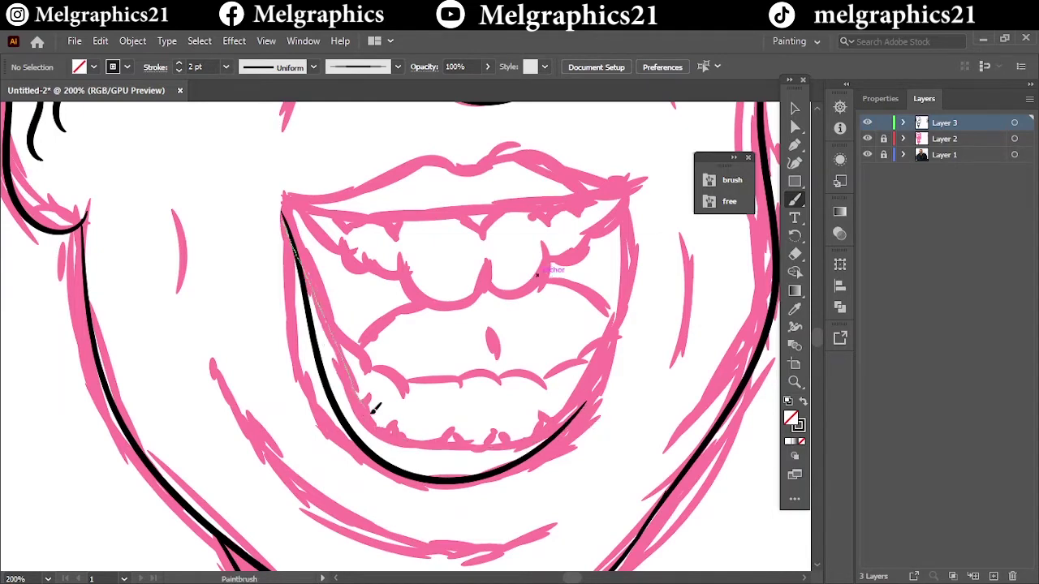
left_click_drag(375, 409, 591, 406)
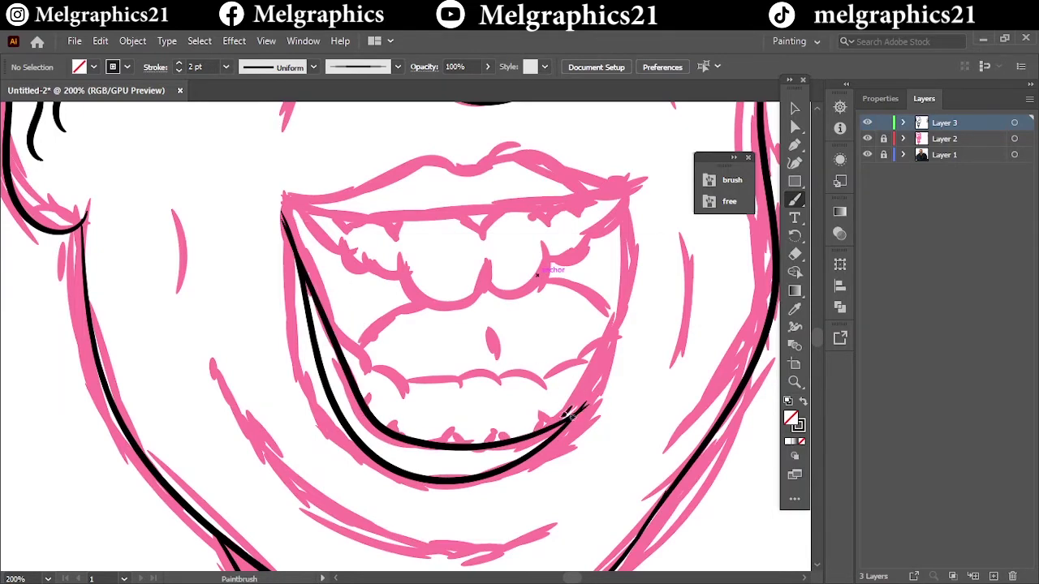
scroll(581, 285, "up", 1, "alt")
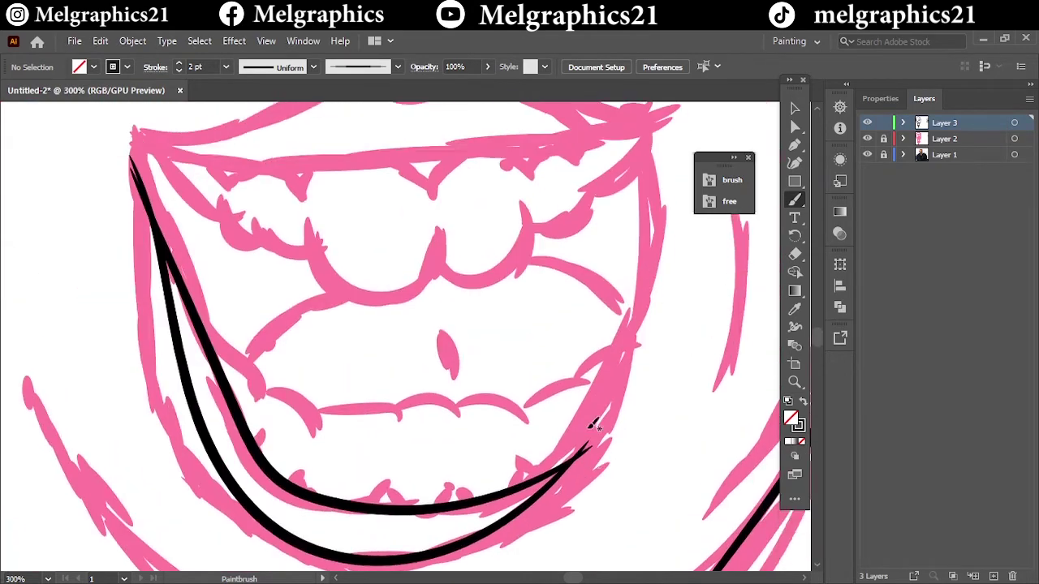
left_click_drag(494, 544, 624, 383)
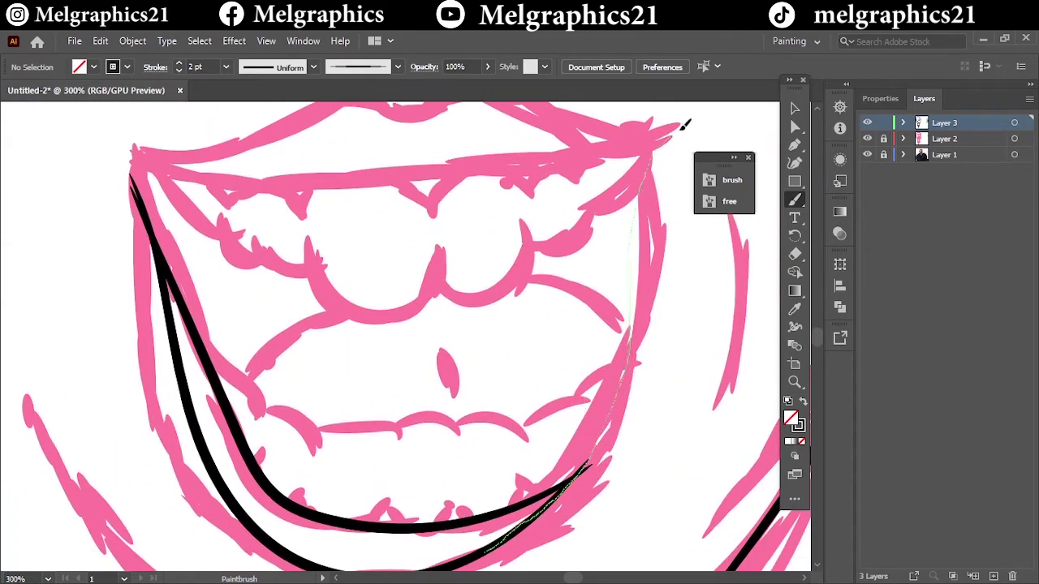
left_click_drag(684, 123, 686, 122)
Step: Ink the upper lip line with a hooked end
scroll(684, 124, "down", 3, "alt")
scroll(359, 290, "up", 3, "alt")
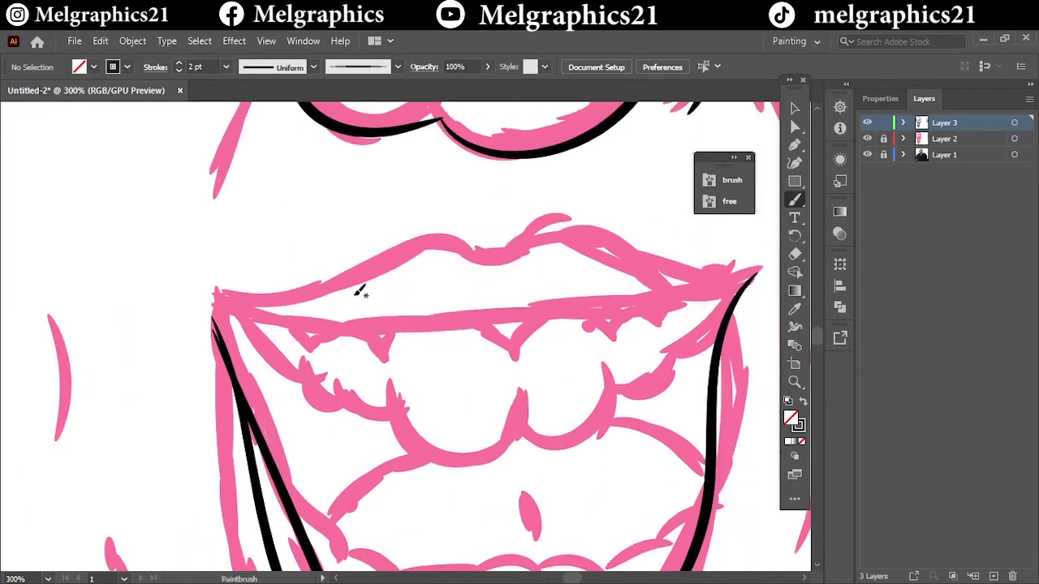
mouse_move(493, 322)
left_mouse_down()
mouse_move(557, 282)
mouse_move(762, 278)
mouse_move(761, 267)
left_mouse_up()
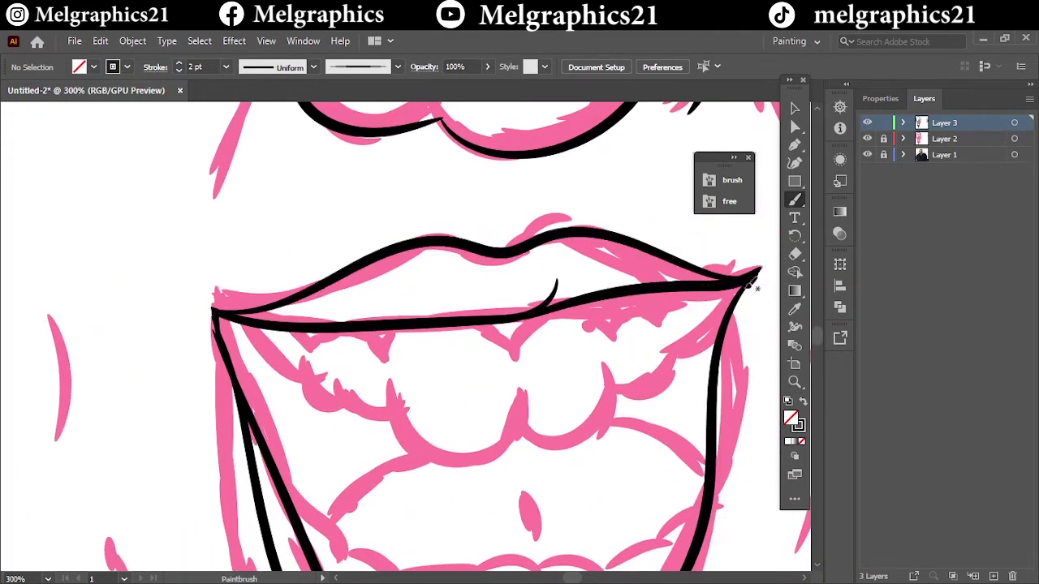
scroll(630, 328, "down", 3)
Step: Thin the brush to 1 pt and ink the upper teeth outline and right edge
key("bracketleft")
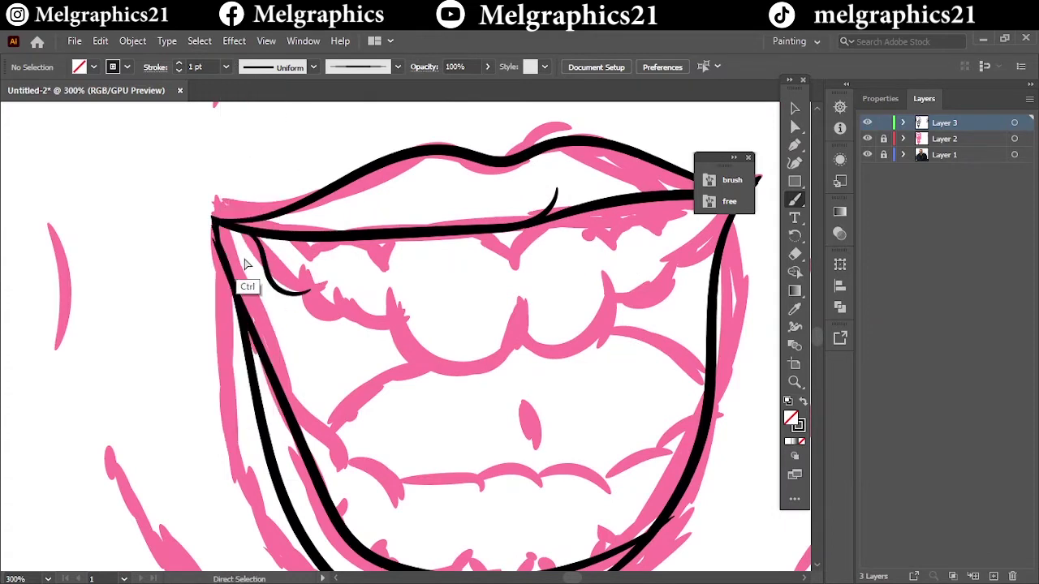
mouse_move(255, 232)
left_mouse_down()
mouse_move(318, 304)
mouse_move(399, 325)
mouse_move(526, 331)
mouse_move(608, 281)
mouse_move(670, 263)
mouse_move(721, 218)
left_mouse_up()
left_click(748, 156)
scroll(733, 211, "up", 2)
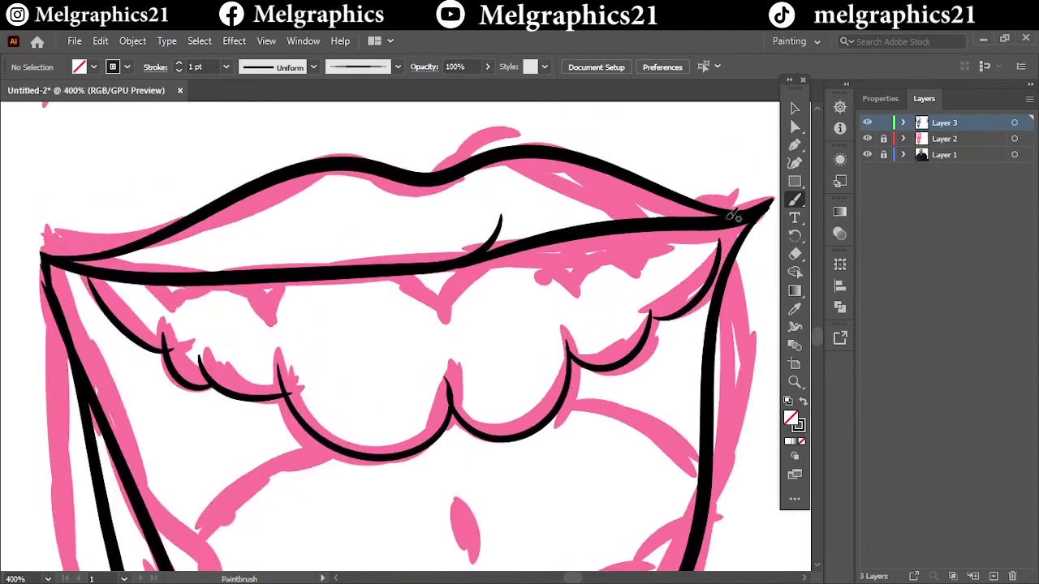
scroll(722, 268, "up", 3)
left_click_drag(625, 218, 459, 340)
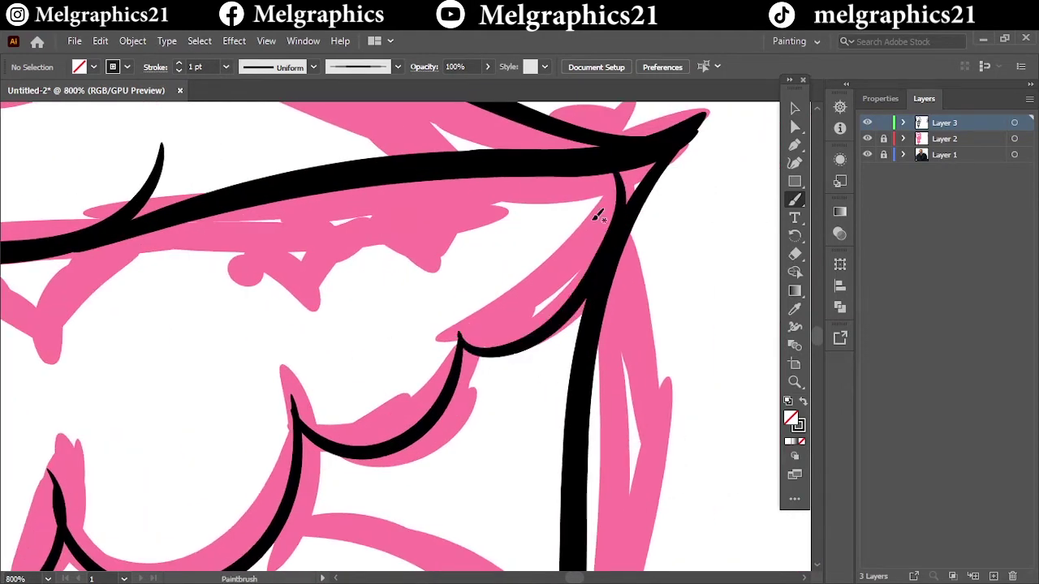
key("ctrl+0")
Step: Hide the pink sketch layer and ink inside the mouth and the lower teeth line
left_click(867, 139)
scroll(435, 330, "up", 5)
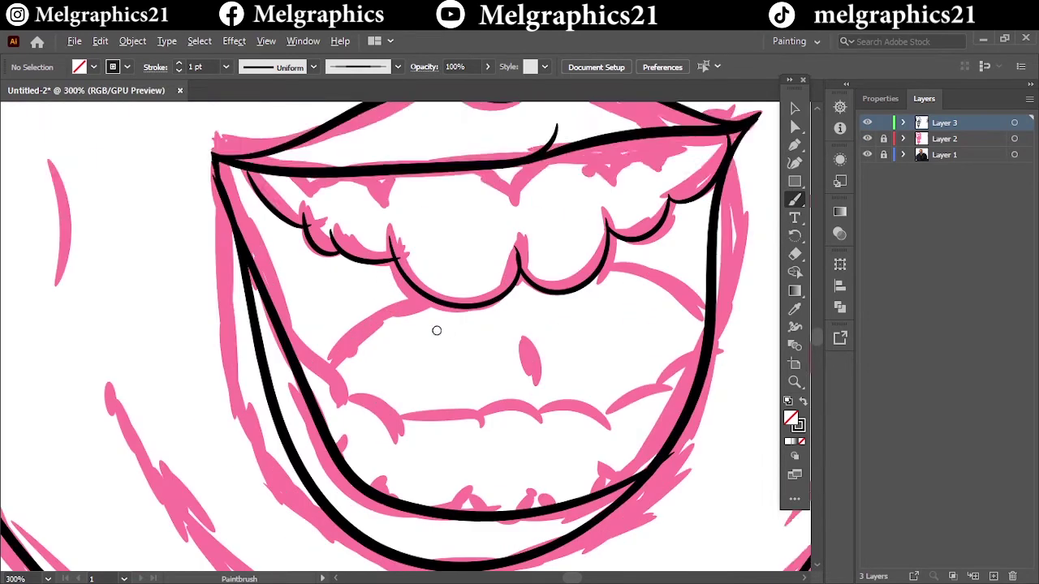
scroll(417, 359, "up", 2)
mouse_move(131, 258)
left_mouse_down()
mouse_move(261, 369)
mouse_move(540, 353)
left_mouse_up()
mouse_move(535, 341)
left_mouse_down()
mouse_move(625, 323)
mouse_move(671, 266)
left_mouse_up()
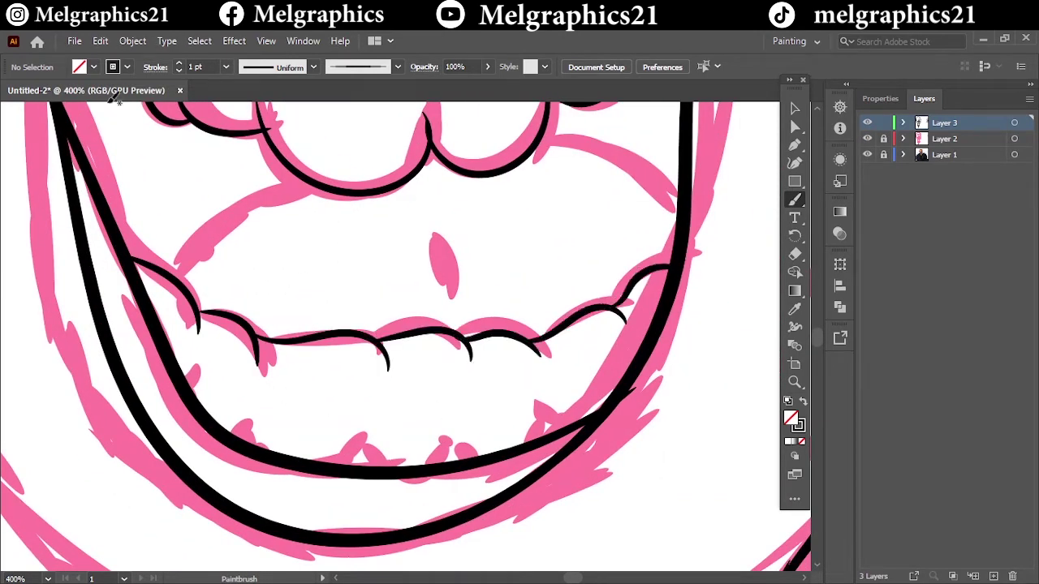
Step: At 0.75 pt, add pointed tooth strokes along the lower teeth
left_click(226, 67)
left_click(243, 119)
left_click_drag(176, 375, 196, 389)
left_click_drag(242, 442, 256, 443)
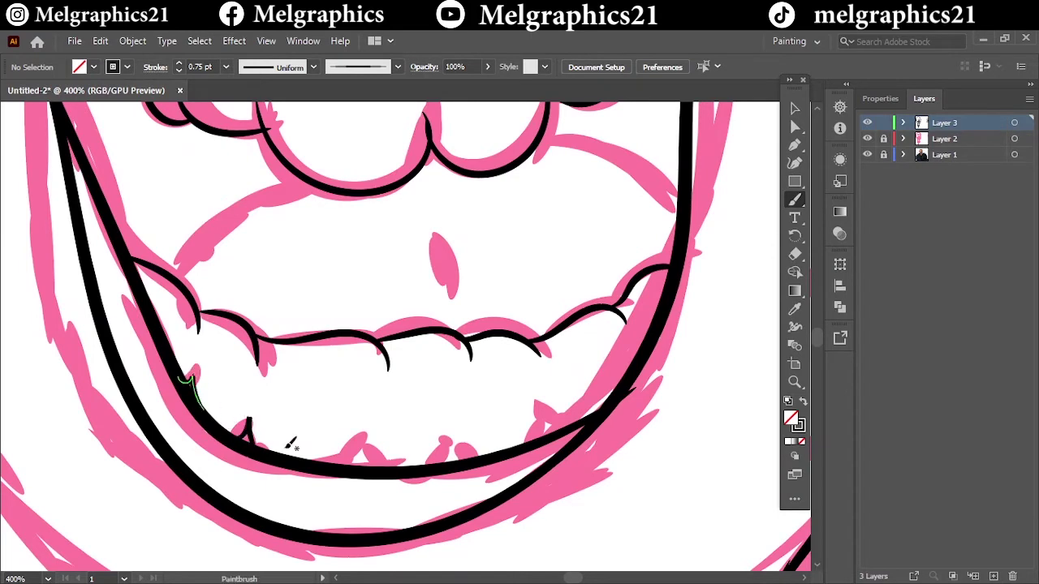
left_click_drag(366, 463, 381, 464)
left_click_drag(471, 454, 486, 453)
left_click_drag(549, 391, 561, 427)
left_click_drag(627, 350, 638, 364)
Step: Add small hooks under the upper lip and divisions between the upper teeth
scroll(306, 239, "up", 5)
scroll(307, 239, "left", 3)
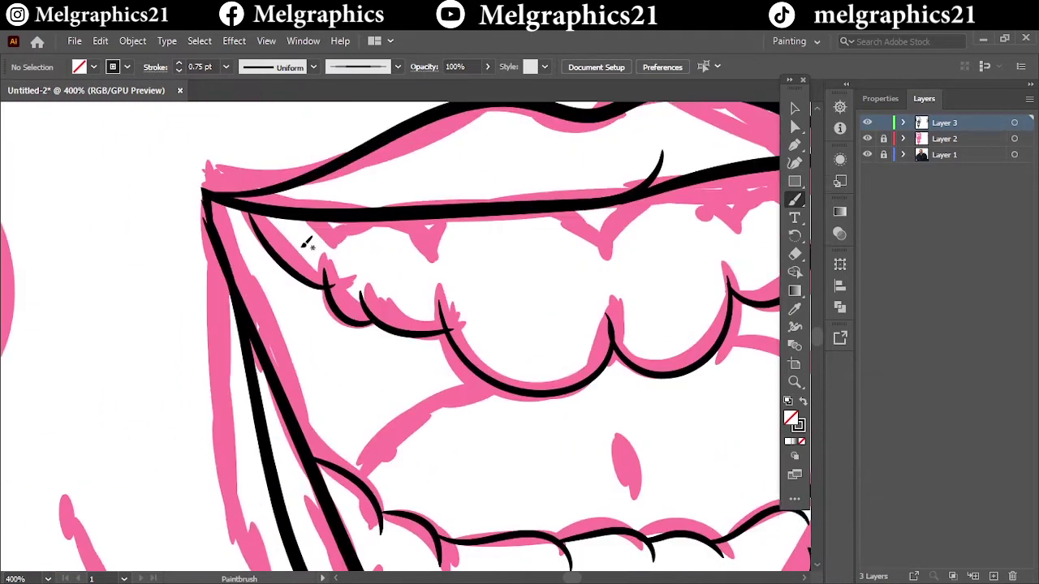
left_click_drag(325, 242, 331, 270)
left_click_drag(454, 238, 437, 271)
left_click_drag(601, 254, 607, 276)
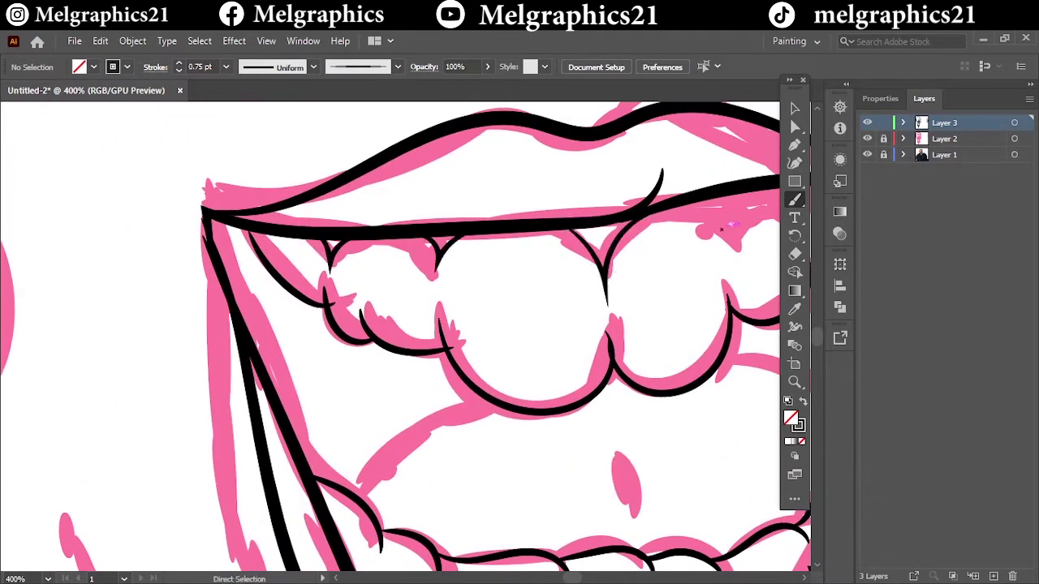
scroll(607, 276, "right", 5)
left_click_drag(430, 199, 437, 221)
left_click_drag(507, 189, 513, 224)
left_click_drag(540, 173, 659, 154)
Step: Preview the whole caricature with the pink sketch layer hidden, then zoom in on the face
key("ctrl+0")
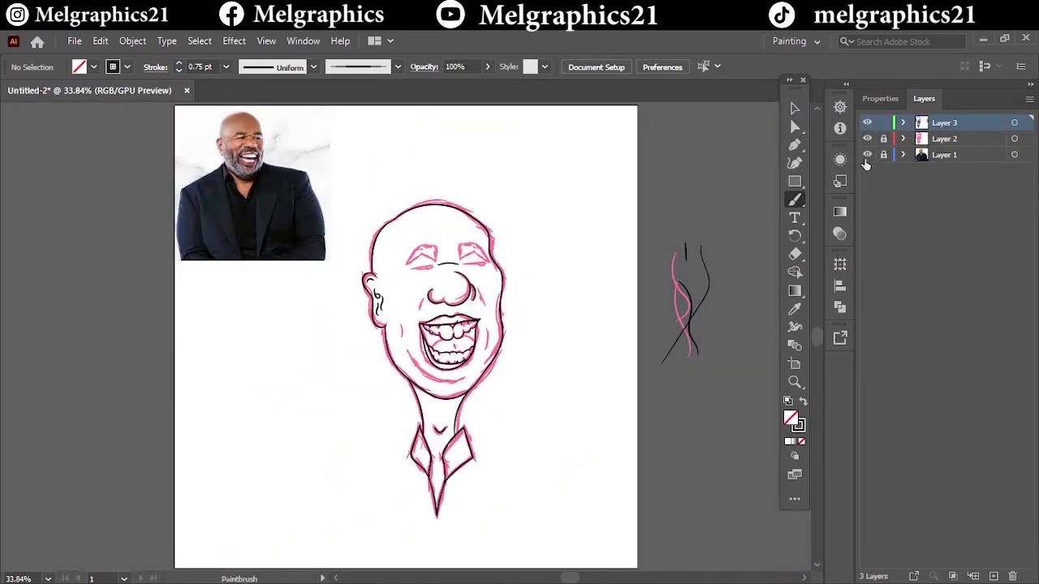
left_click(867, 139)
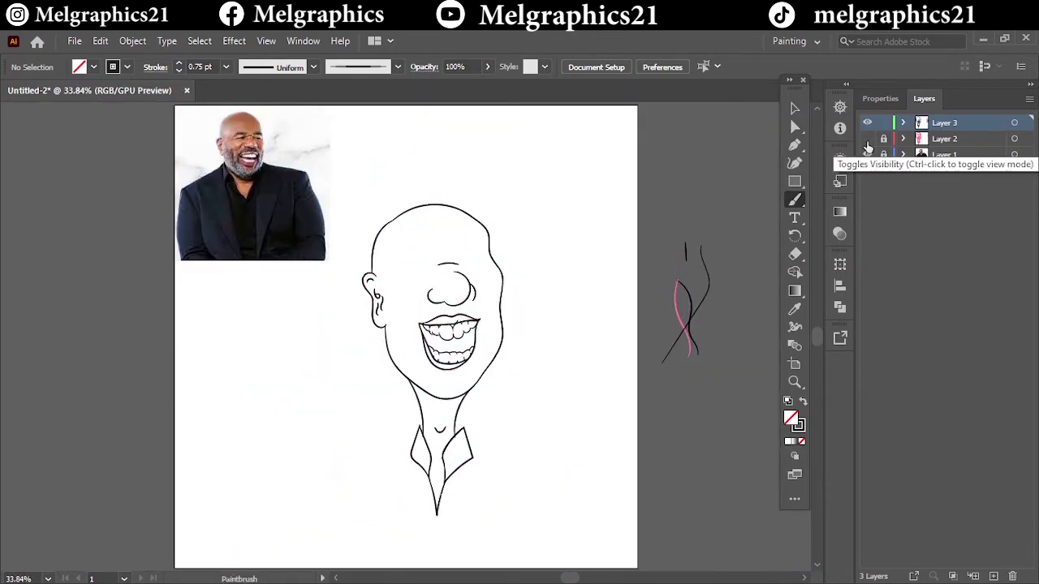
left_click(867, 139)
key("ctrl+plus")
key("ctrl+plus")
key("ctrl+plus")
key("ctrl+plus")
key("ctrl+plus")
key("ctrl+plus")
Step: With a black Pencil fill, draw solid black left and right angular eyebrow shapes
key("ctrl+minus")
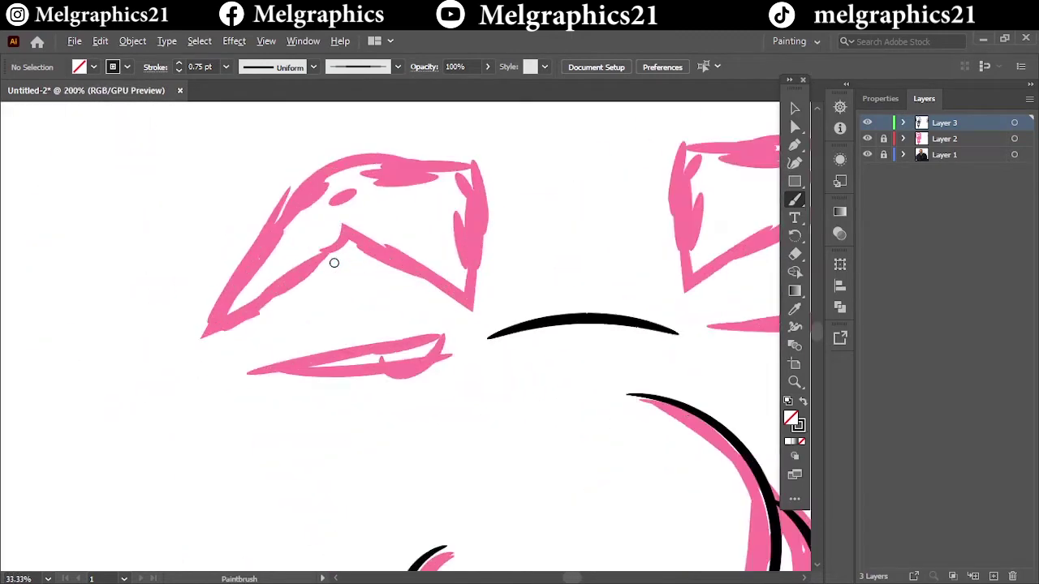
key("n")
key("shift+x")
double_click(790, 418)
left_click(906, 195)
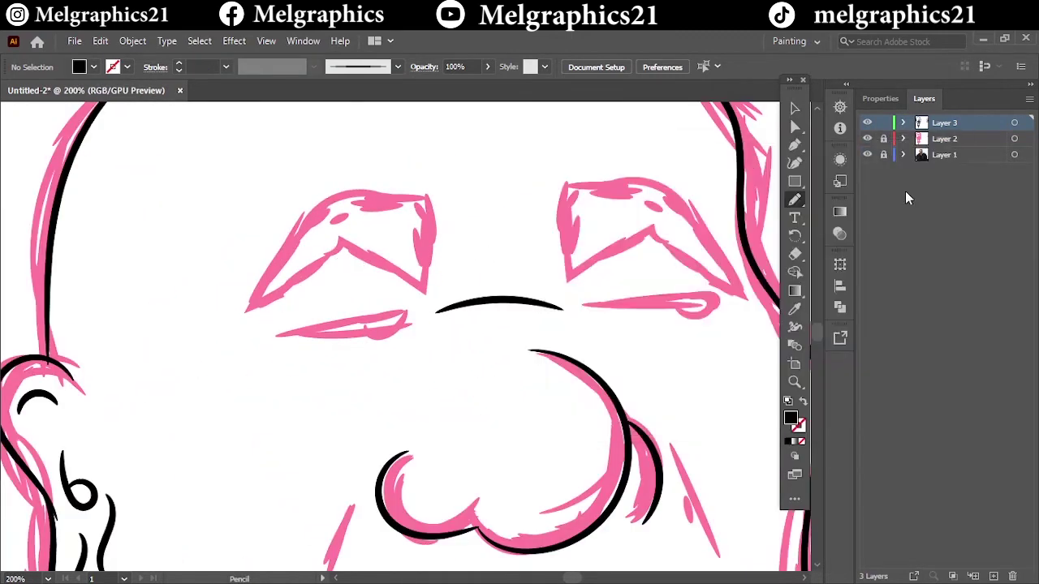
left_click_drag(419, 243, 362, 272)
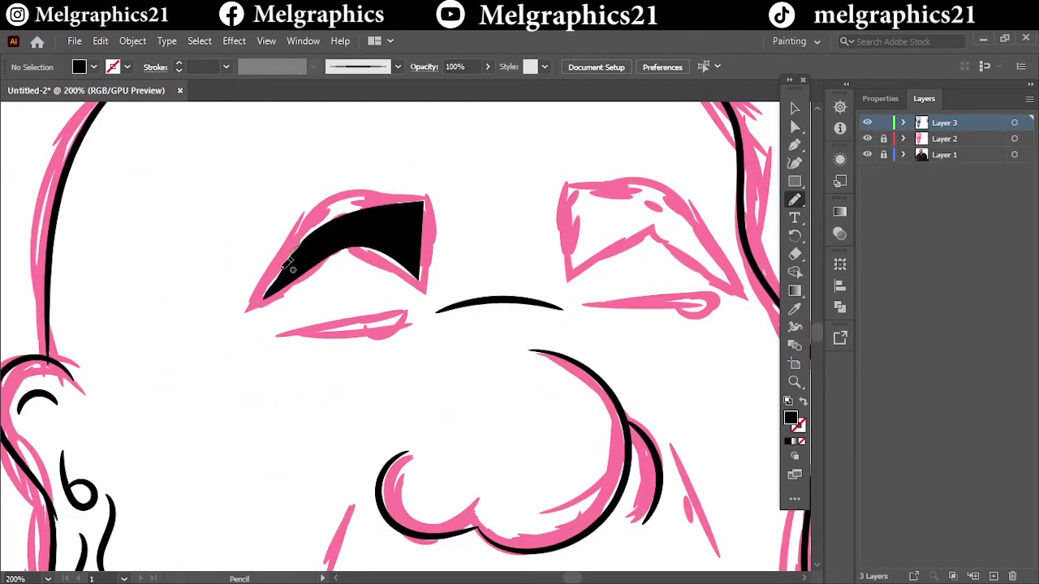
mouse_move(573, 219)
left_mouse_down()
mouse_move(579, 259)
mouse_move(712, 234)
mouse_move(576, 249)
mouse_move(677, 227)
left_mouse_up()
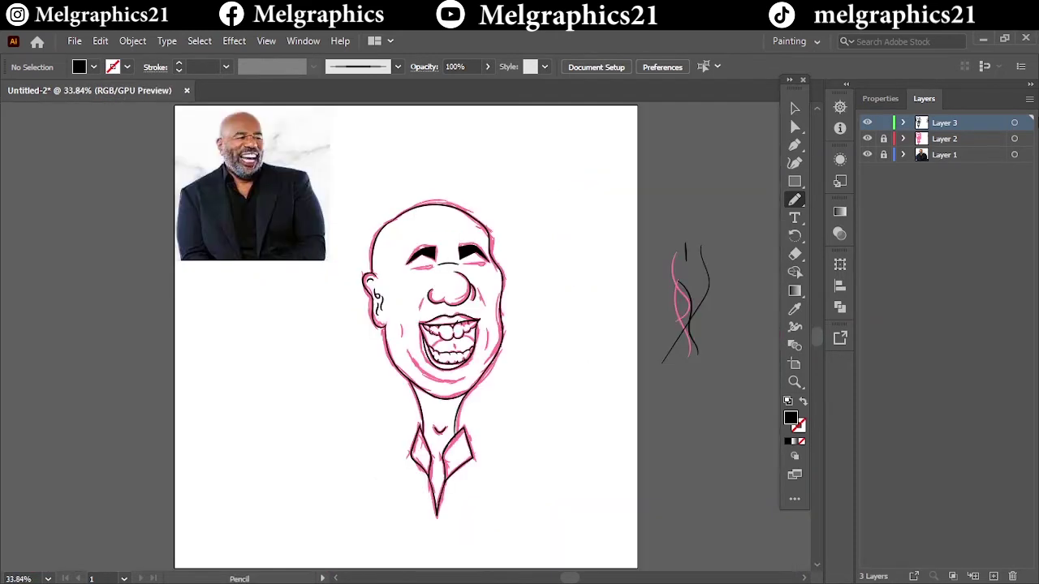
left_click(868, 140)
Step: Draw black-filled teardrop pupils on the left and right eye lines
scroll(414, 270, "up", 3)
scroll(415, 270, "up", 3)
left_click_drag(452, 360, 479, 344)
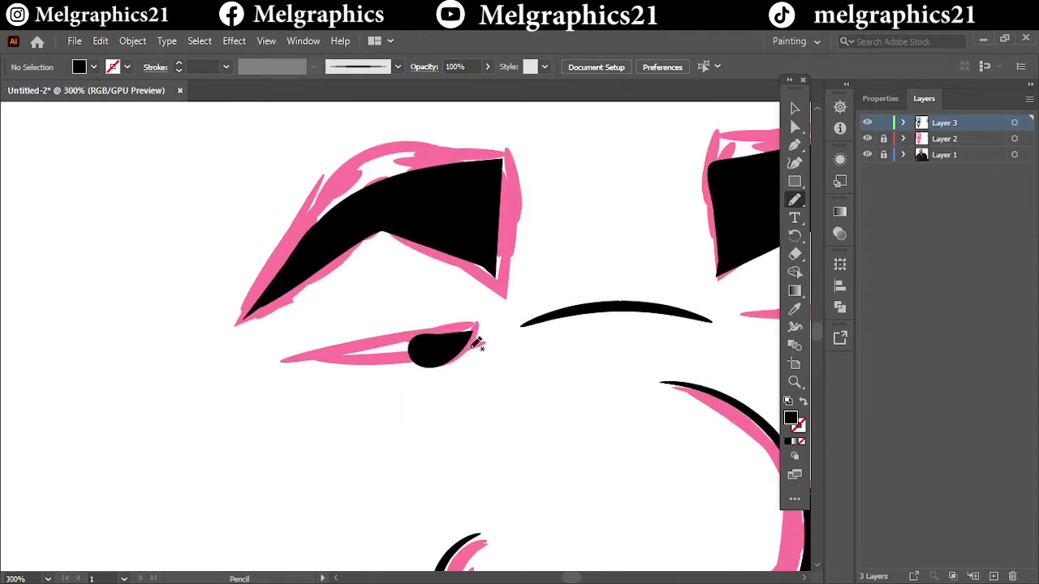
scroll(487, 341, "right", 5)
mouse_move(583, 324)
left_mouse_down()
mouse_move(566, 297)
mouse_move(582, 323)
left_mouse_up()
Step: Ink the left eye's lower eyelid with a black Paintbrush stroke
key("shift+x")
key("b")
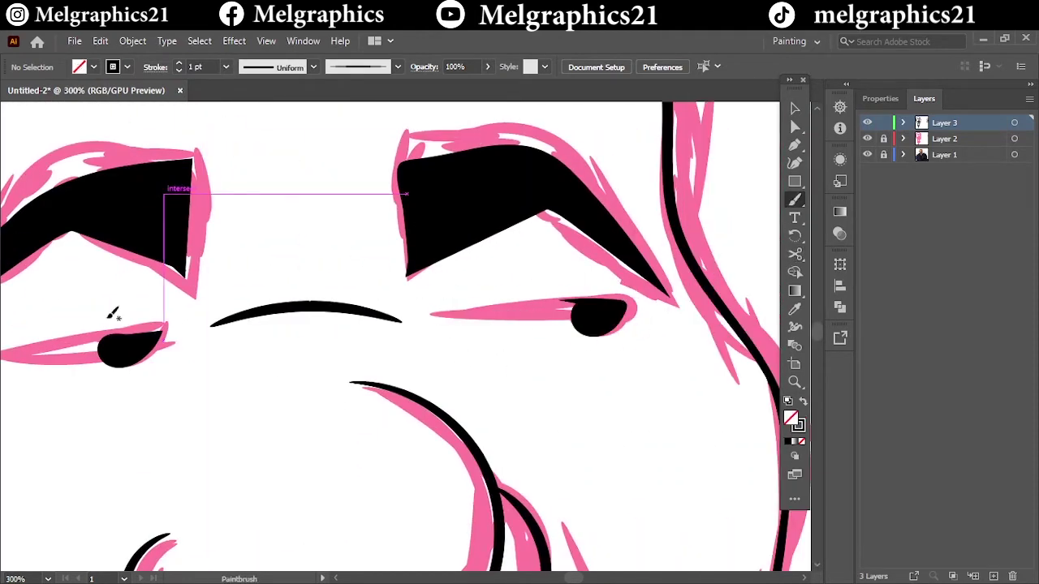
scroll(102, 363, "left", 3)
left_click_drag(184, 357, 360, 341)
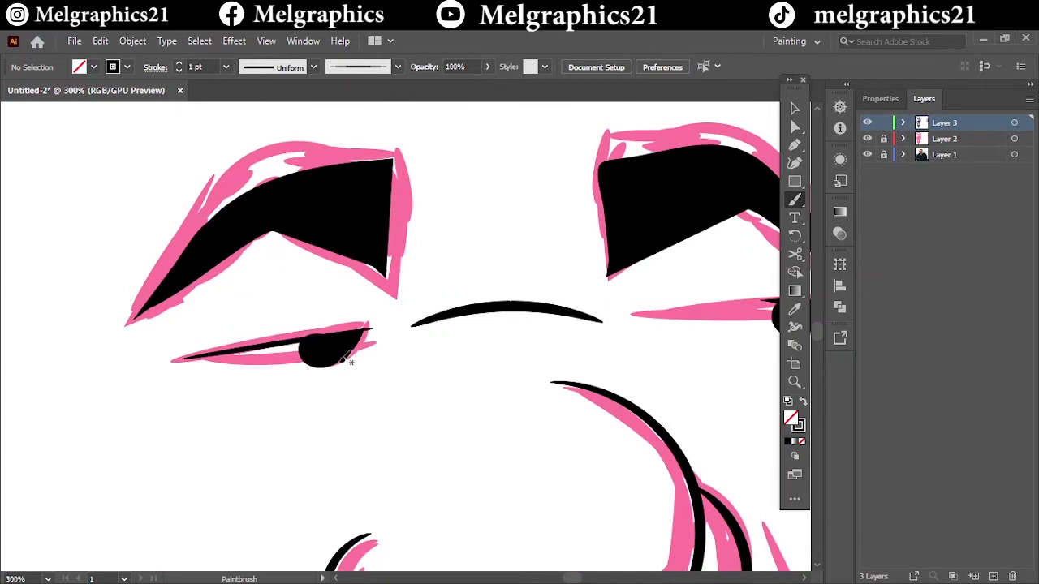
left_click_drag(185, 355, 369, 328)
Step: Outline the right eye's upper and lower lids and add a short stroke under the iris
key("ctrl+0")
scroll(453, 295, "up", 4)
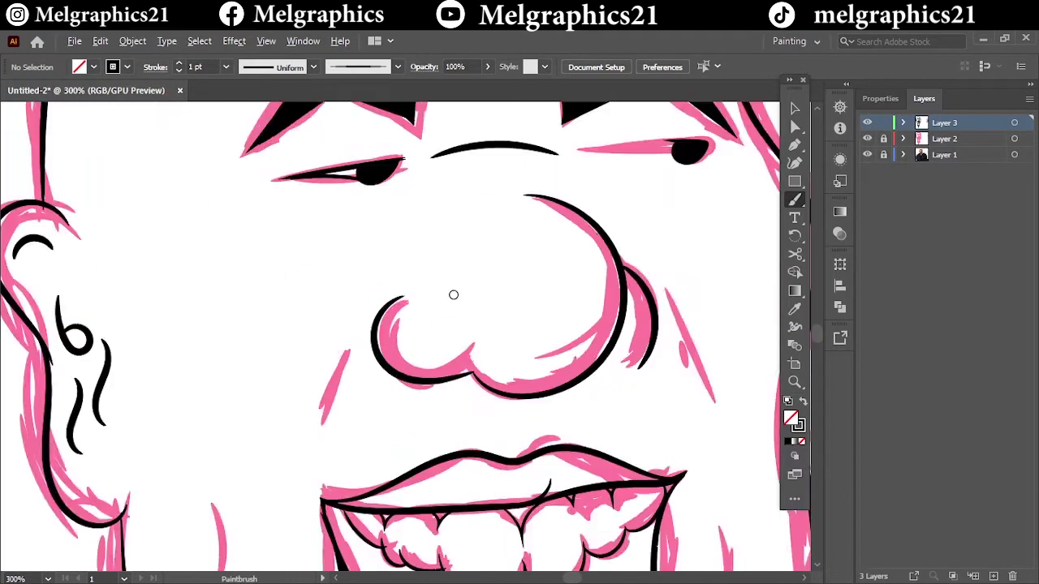
scroll(554, 208, "up", 3)
left_click_drag(188, 199, 538, 174)
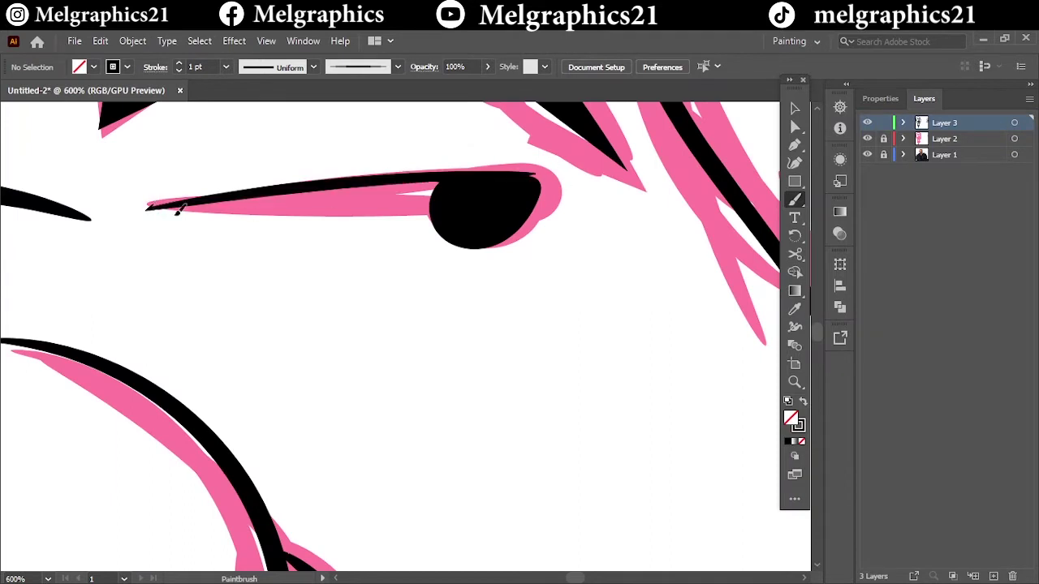
left_click_drag(179, 208, 528, 223)
left_click_drag(431, 243, 533, 200)
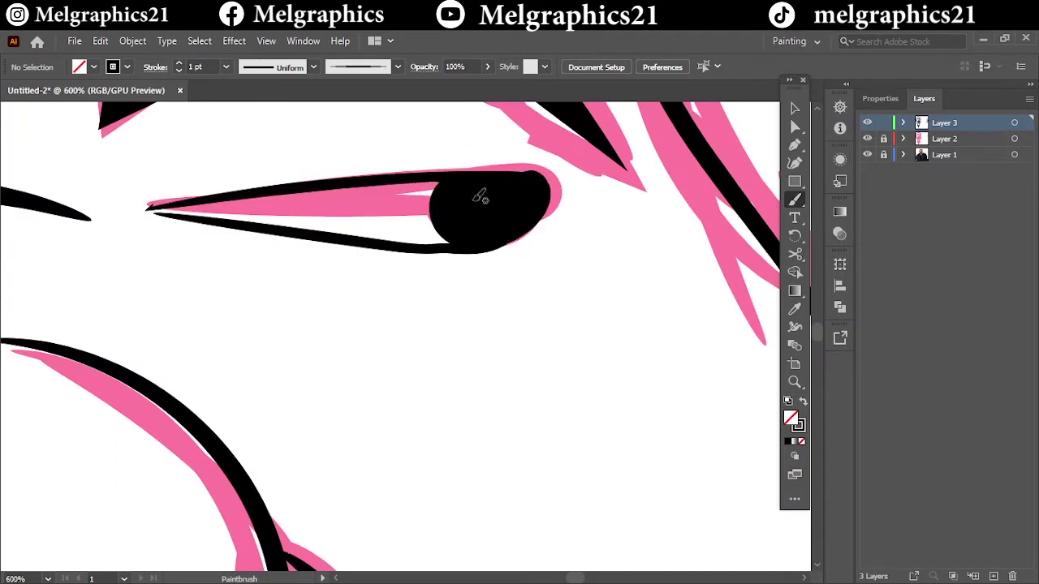
Step: Preview without the pink sketch, then ink a line along the bottom of the iris
key("ctrl+0")
left_click(867, 139)
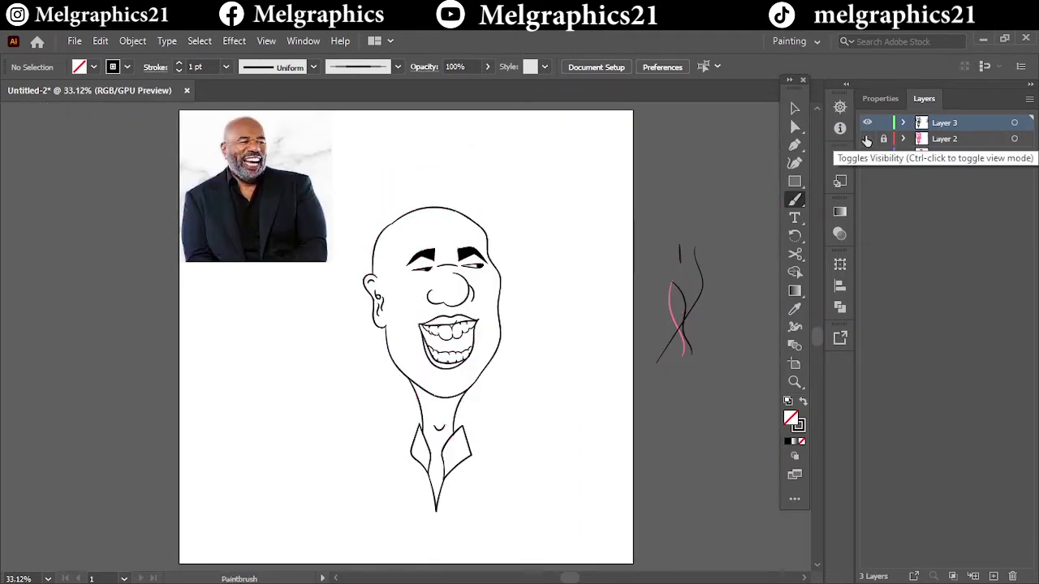
left_click(867, 139)
scroll(470, 271, "up", 7)
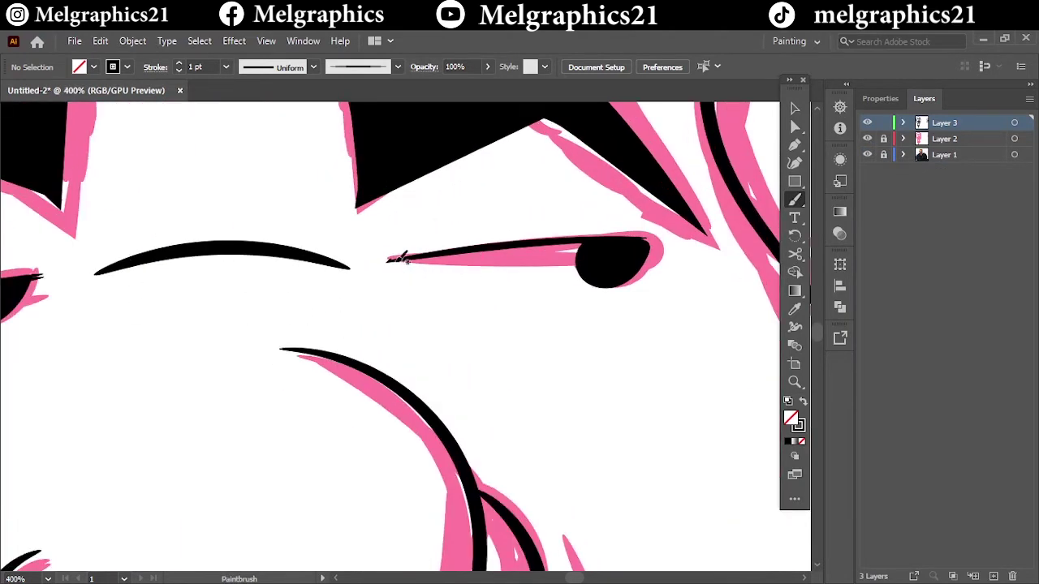
left_click_drag(579, 274, 636, 262)
Step: Preview the inked eyes with the pink sketch layer hidden, then zoom back in
key("ctrl+0")
left_click(867, 139)
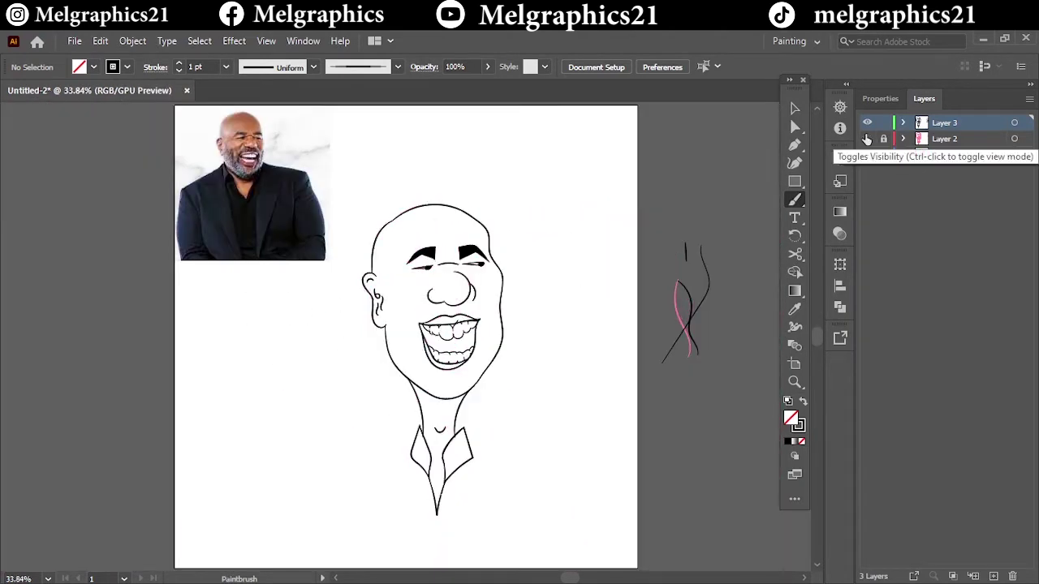
left_click(867, 139)
scroll(409, 332, "up", 1)
scroll(409, 331, "up", 2)
Step: Paint a short 0.75 pt cheek stroke, then set the brush weight to 1 pt
left_click(225, 67)
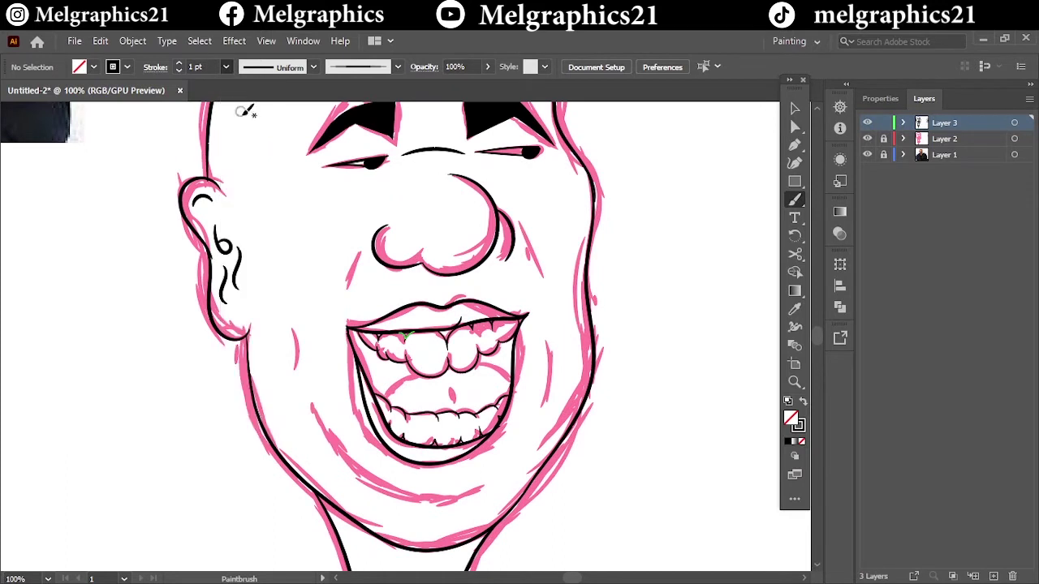
left_click(243, 107)
left_click_drag(294, 328, 300, 364)
left_click(225, 66)
left_click(244, 125)
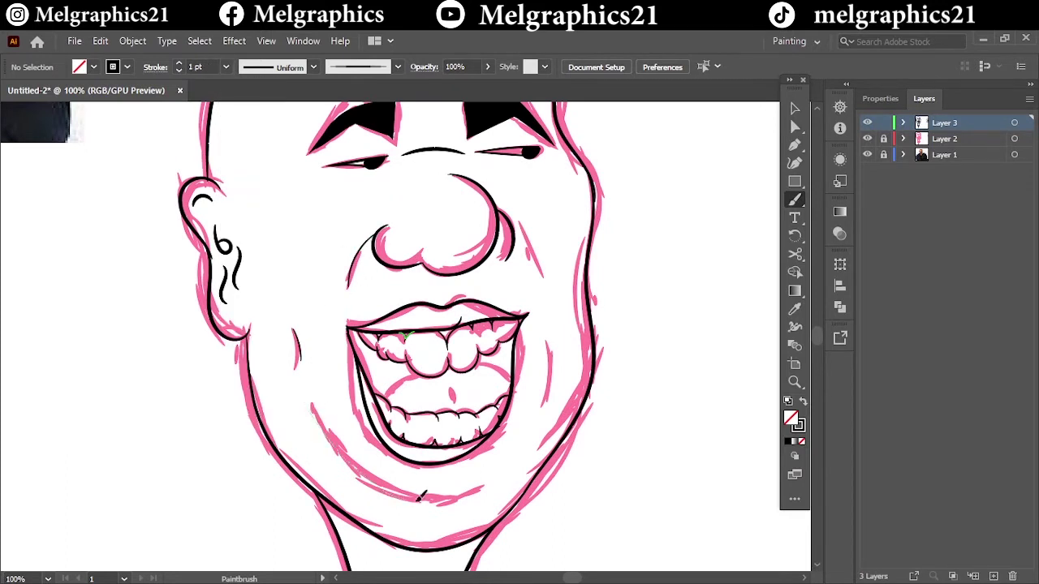
Step: Paint a curved fold line under the chin and contour strokes on the right cheek
left_click_drag(418, 497, 486, 490)
mouse_move(475, 526)
left_mouse_down()
mouse_move(412, 526)
mouse_move(359, 506)
left_mouse_up()
left_click_drag(552, 344, 551, 390)
left_click_drag(531, 423, 549, 406)
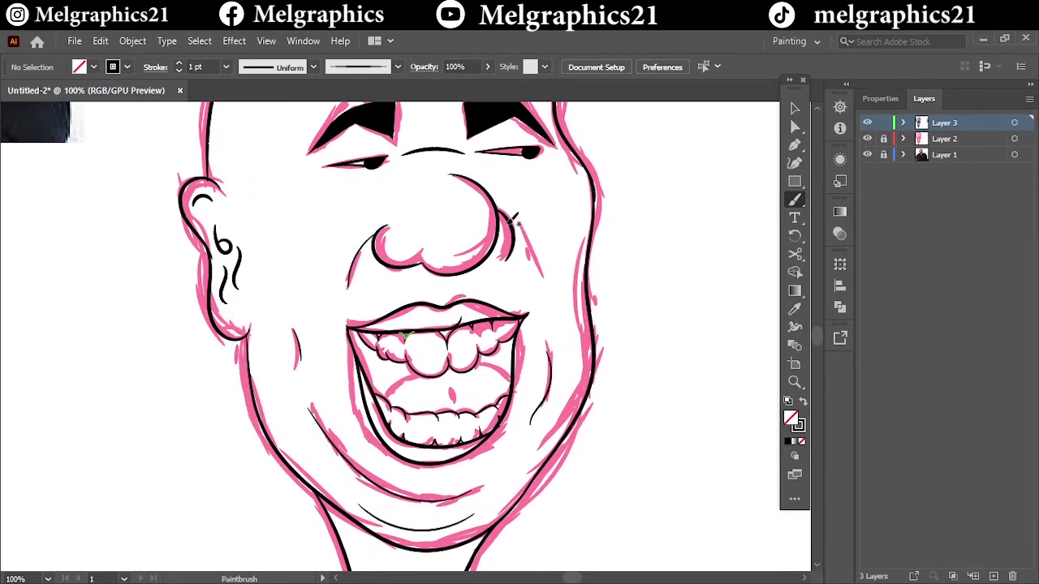
Step: Check the new lines against the reference with the pink sketch hidden, then zoom in
key("ctrl+0")
left_click(867, 138)
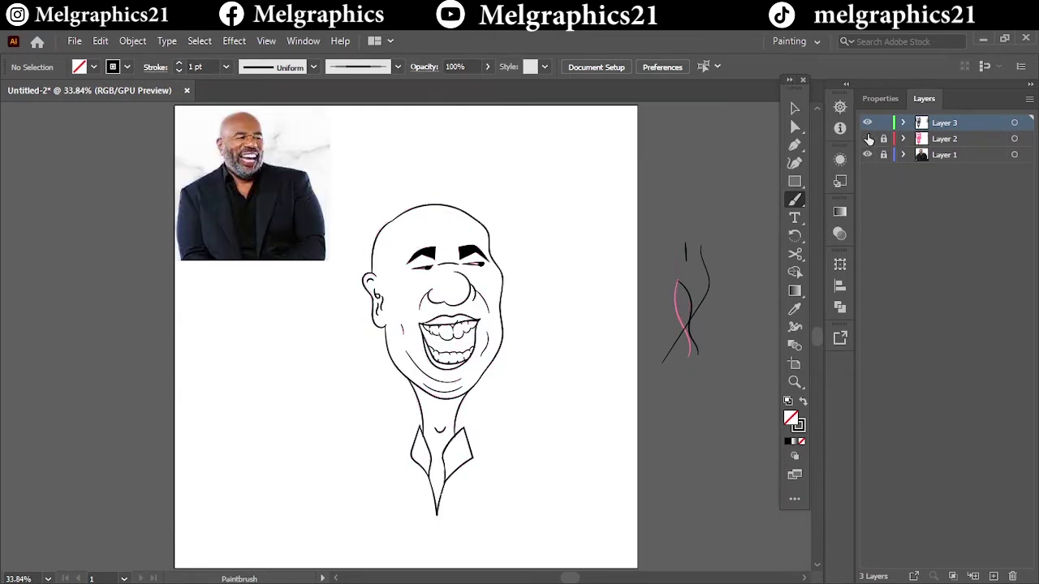
left_click(868, 138)
key("ctrl+plus")
key("ctrl+plus")
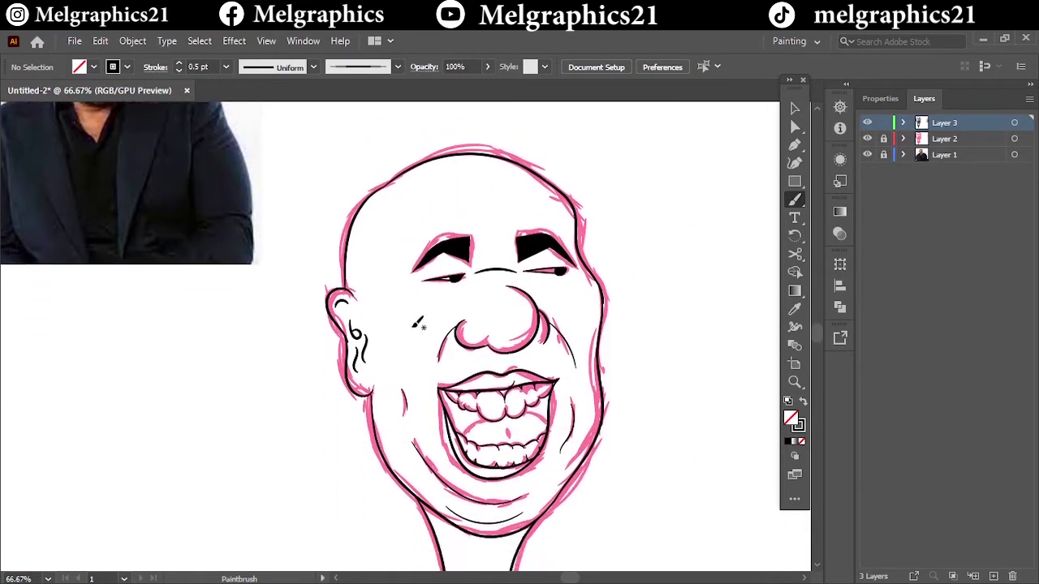
Step: Paint short curly stubble strokes on the left cheek and along the jawline
key("ctrl+plus")
left_click(867, 139)
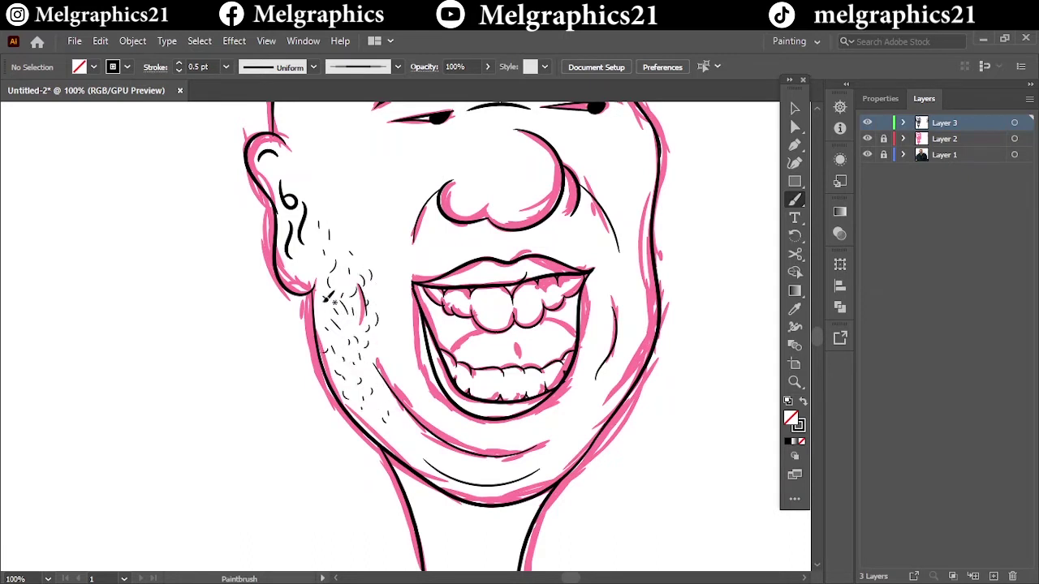
left_click_drag(339, 310, 343, 325)
left_click_drag(384, 360, 391, 432)
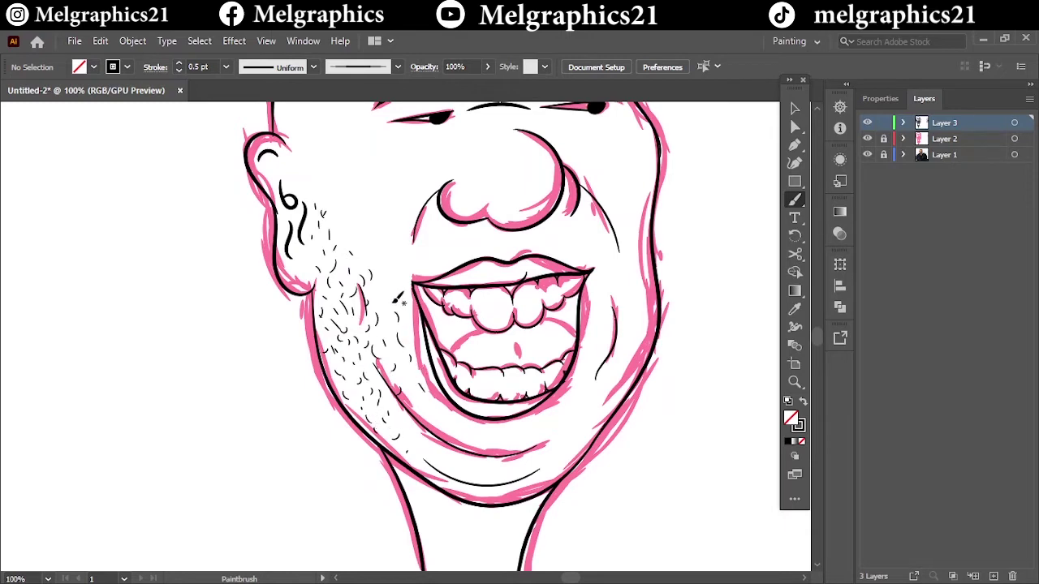
Step: After a quick preview, add stubble strokes on the right jaw and right cheek
key("ctrl+0")
left_click(867, 138)
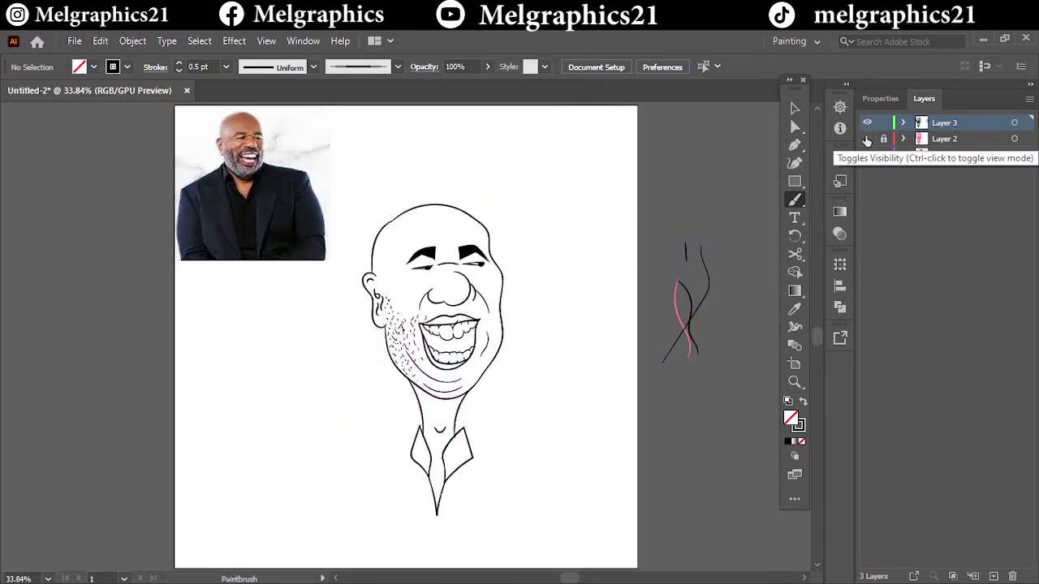
key("ctrl+1")
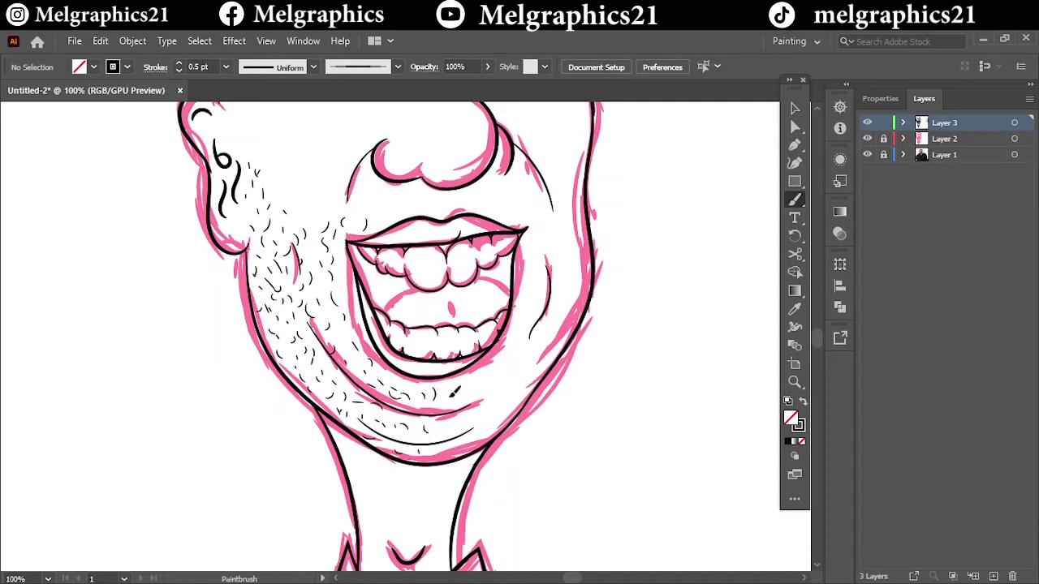
left_click_drag(521, 364, 512, 383)
mouse_move(518, 343)
left_mouse_down()
mouse_move(568, 292)
mouse_move(566, 264)
left_mouse_up()
scroll(585, 198, "down", 5)
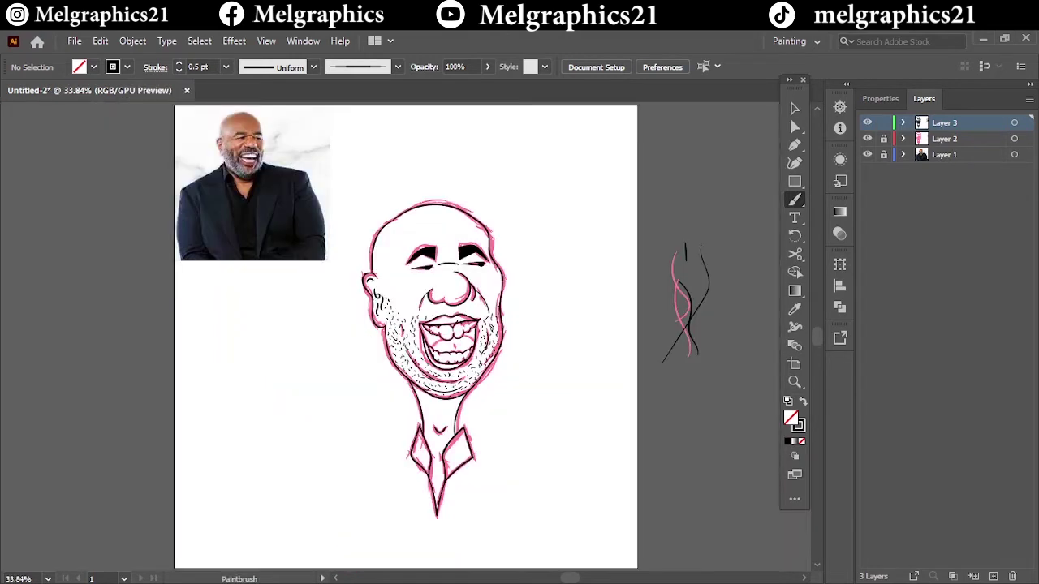
scroll(555, 325, "up", 6)
Step: Paint stubble across the upper lip and down the left jaw, then preview without sketch and photo
mouse_move(484, 365)
left_mouse_down()
mouse_move(421, 355)
mouse_move(218, 372)
left_mouse_up()
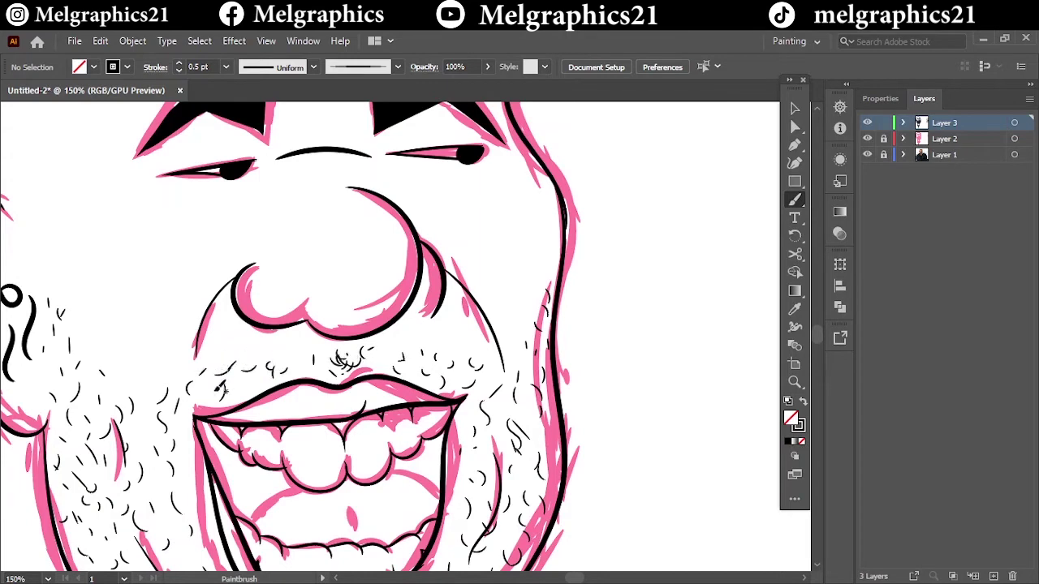
left_click_drag(308, 354, 263, 388)
left_click_drag(200, 434, 211, 500)
mouse_move(196, 542)
left_mouse_down()
mouse_move(183, 563)
mouse_move(154, 430)
left_mouse_up()
key("ctrl+0")
left_click(868, 154)
left_click(866, 141)
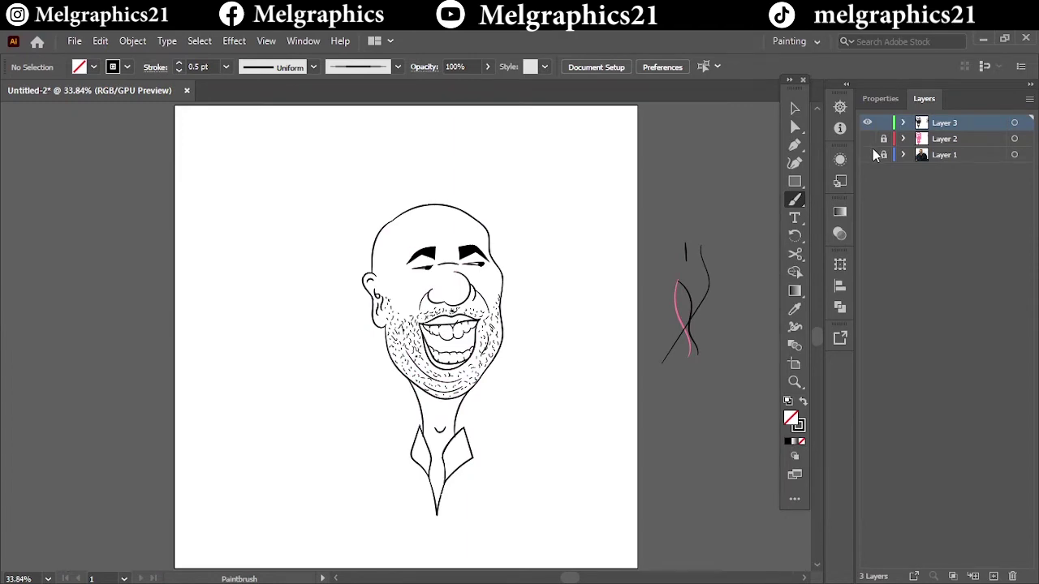
left_click(868, 139)
left_click(868, 154)
Step: Touch up the edges of both eyebrows at 400% and check them without the sketch
scroll(455, 255, "up", 5)
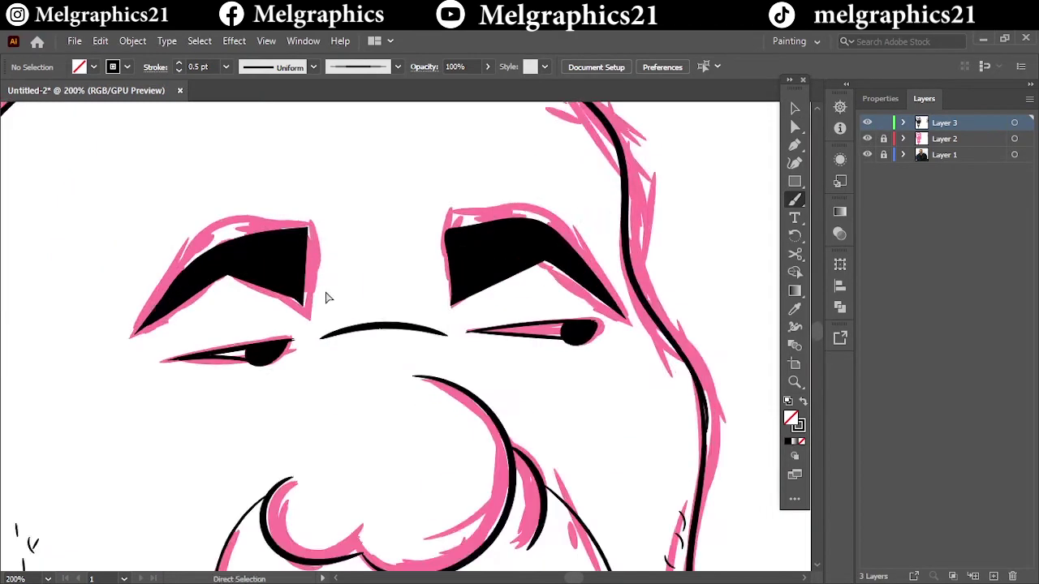
scroll(325, 294, "up", 2)
left_click_drag(173, 266, 189, 245)
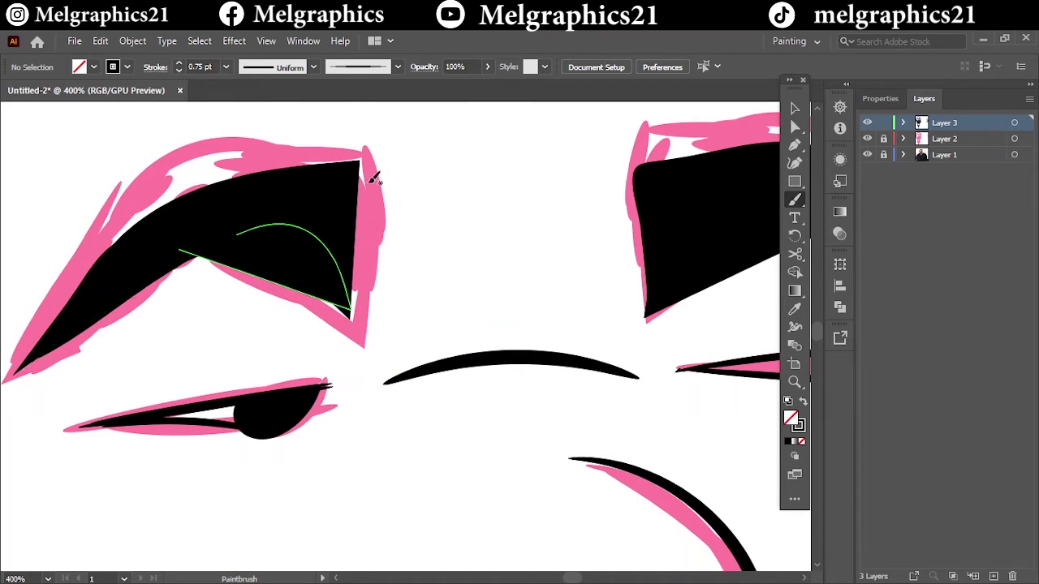
left_click_drag(369, 177, 360, 317)
left_click_drag(625, 310, 623, 192)
left_click_drag(654, 297, 659, 156)
key("ctrl+0")
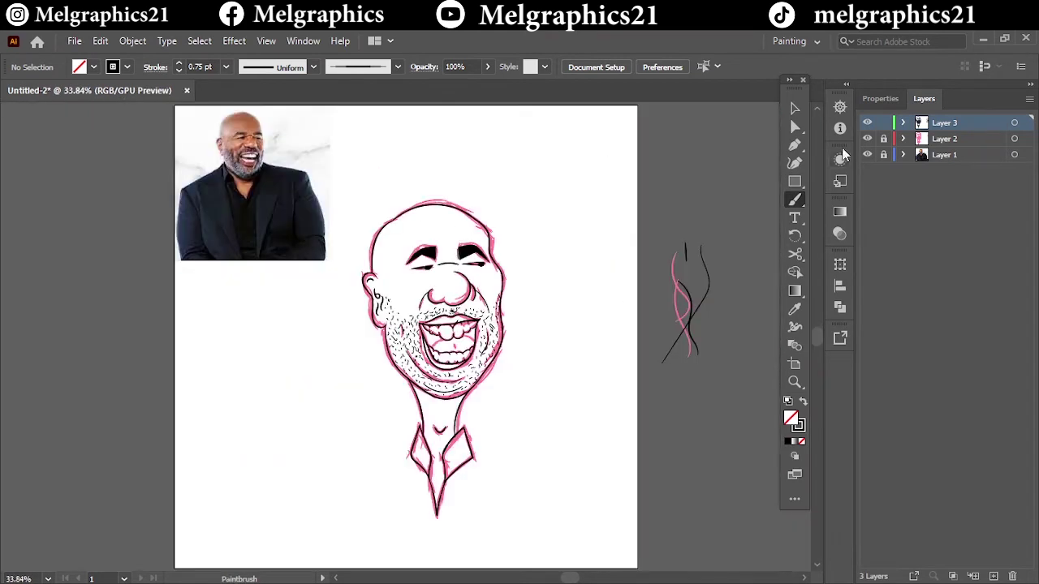
left_click(867, 139)
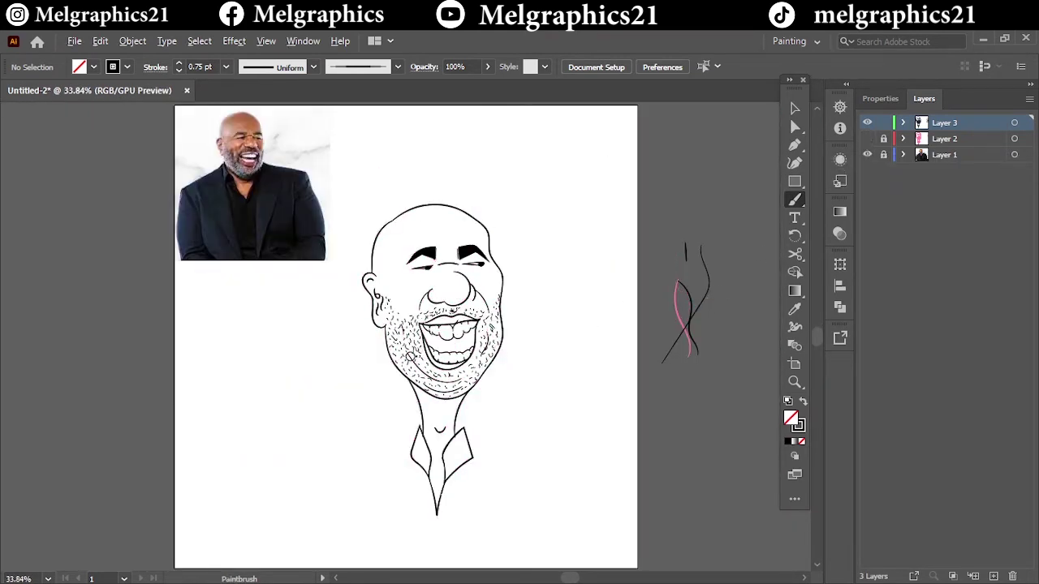
scroll(450, 340, "up", 6)
left_click(868, 139)
Step: Draw a 1 pt curve inside the mouth behind the teeth and hide the sketch and photo
left_click(225, 66)
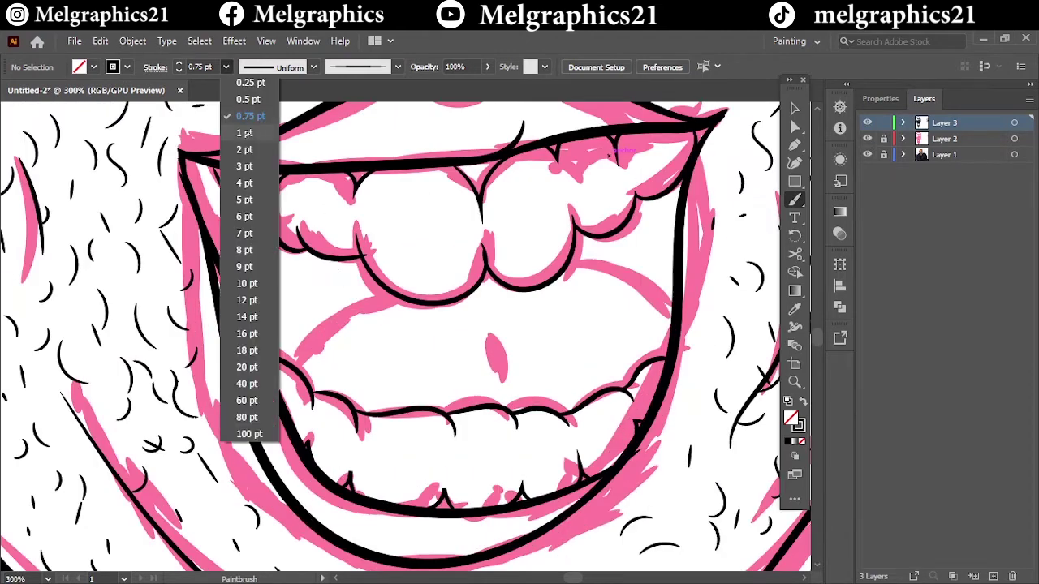
left_click(244, 115)
left_click_drag(258, 351, 364, 250)
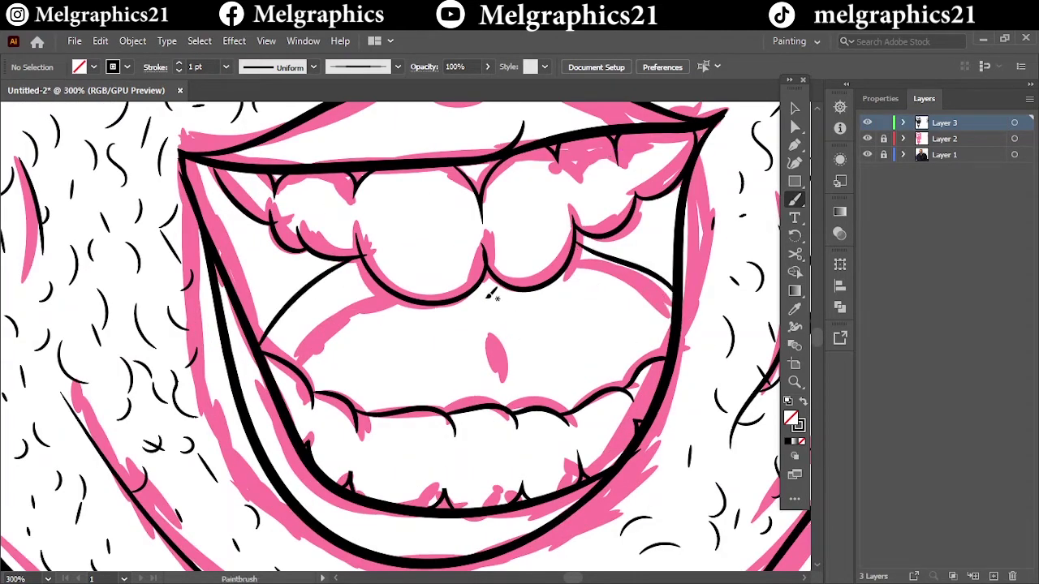
key("ctrl+0")
left_click(868, 138)
left_click(793, 108)
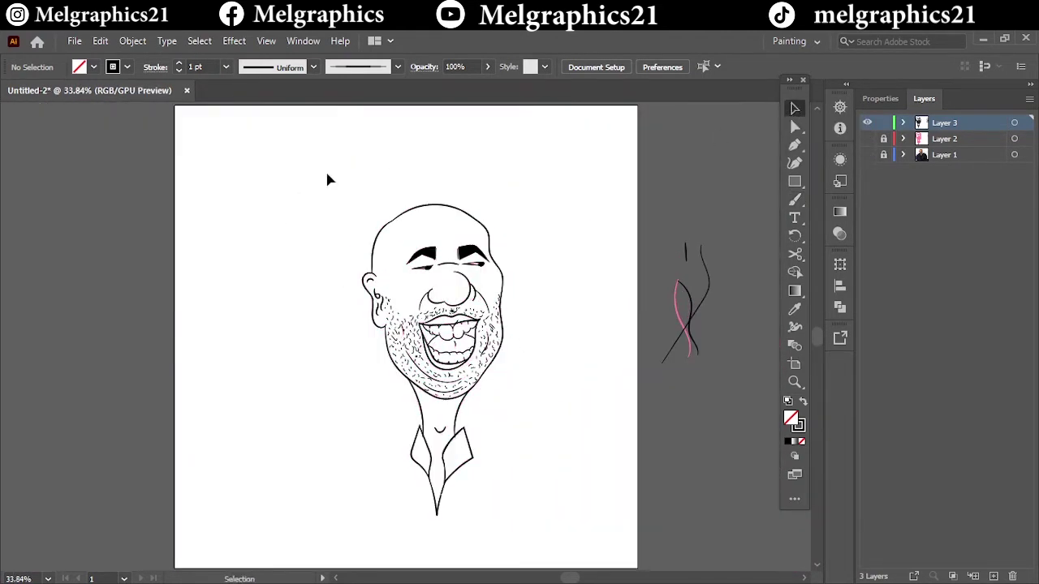
key("ctrl+a")
left_click(100, 41)
left_click(241, 233)
left_click(881, 98)
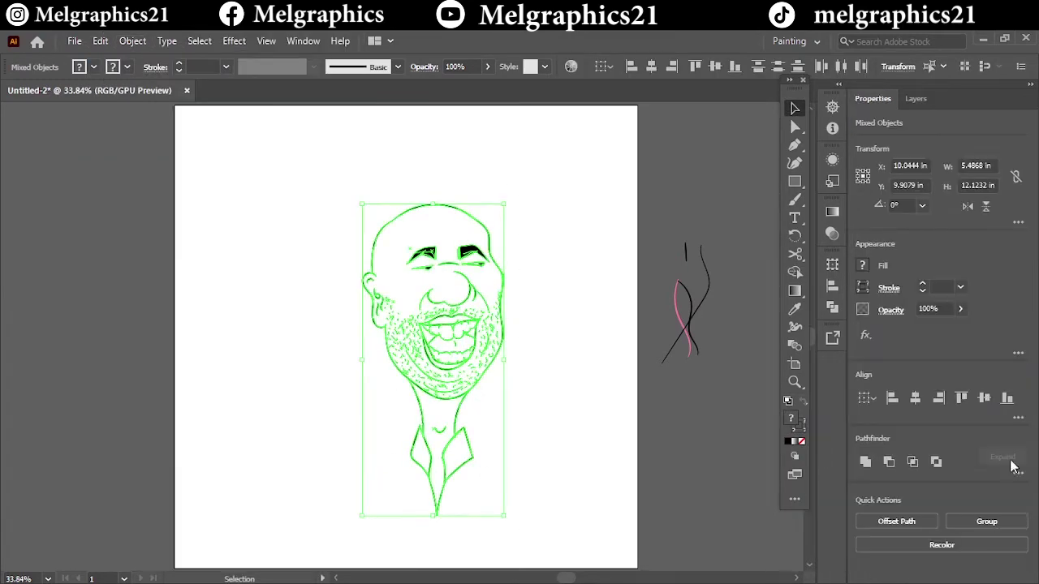
left_click(698, 353)
left_click(924, 99)
left_click(868, 154)
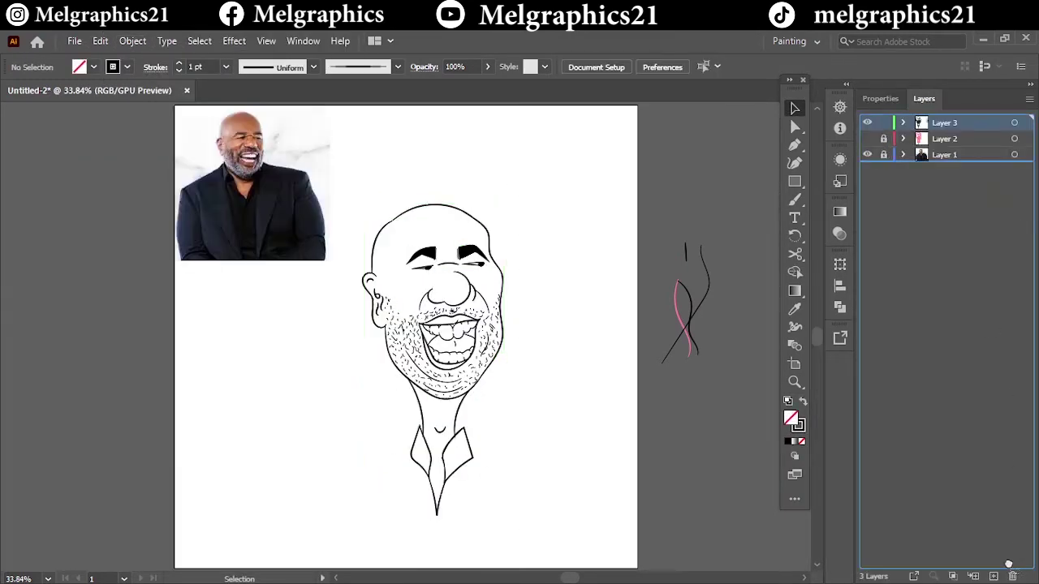
left_click_drag(889, 123, 889, 138)
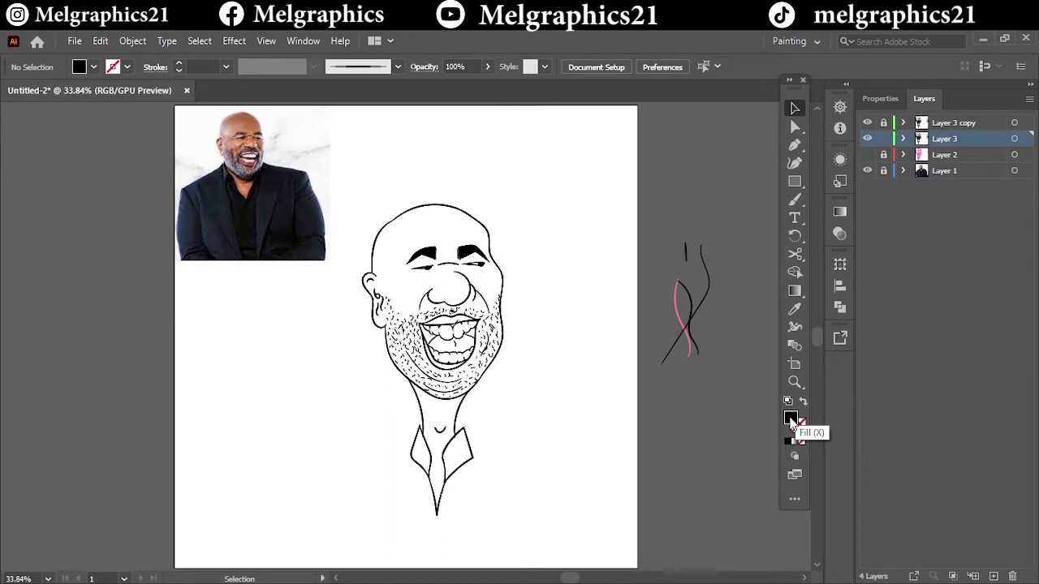
double_click(791, 420)
type("F7B38D")
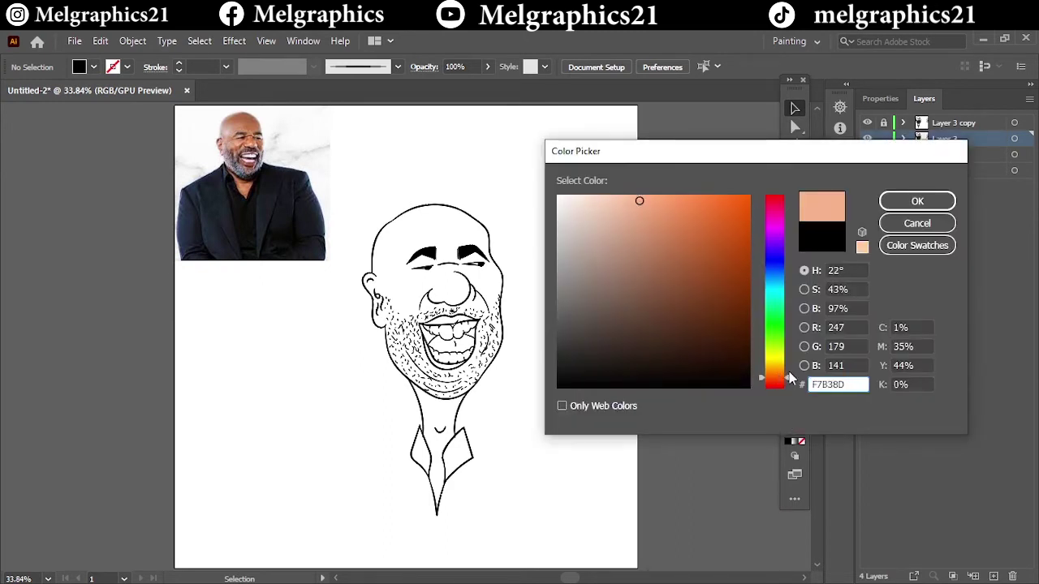
left_click(917, 201)
key("m")
left_click_drag(340, 185, 538, 542)
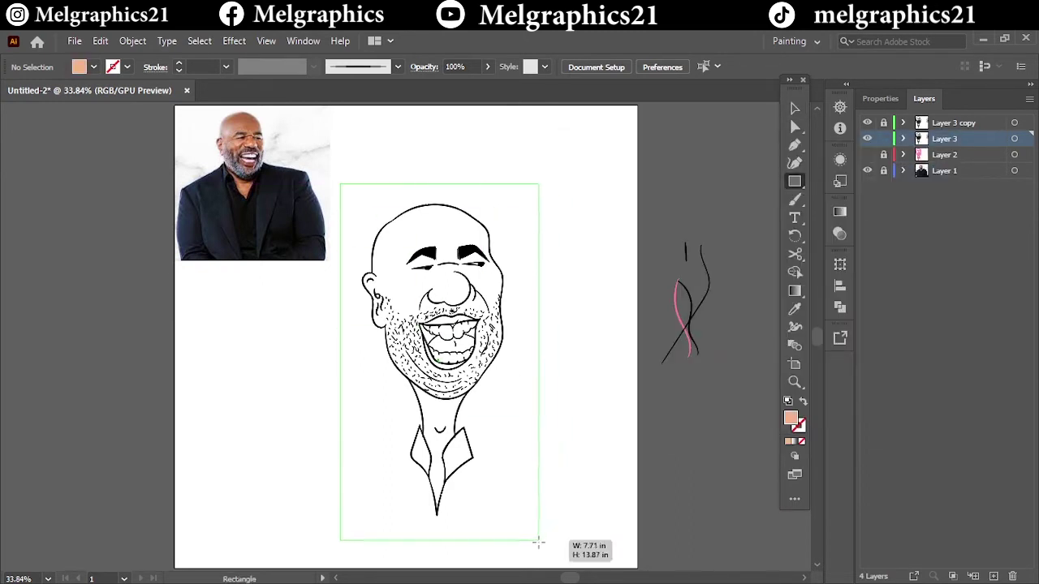
left_click(100, 41)
left_click(390, 321)
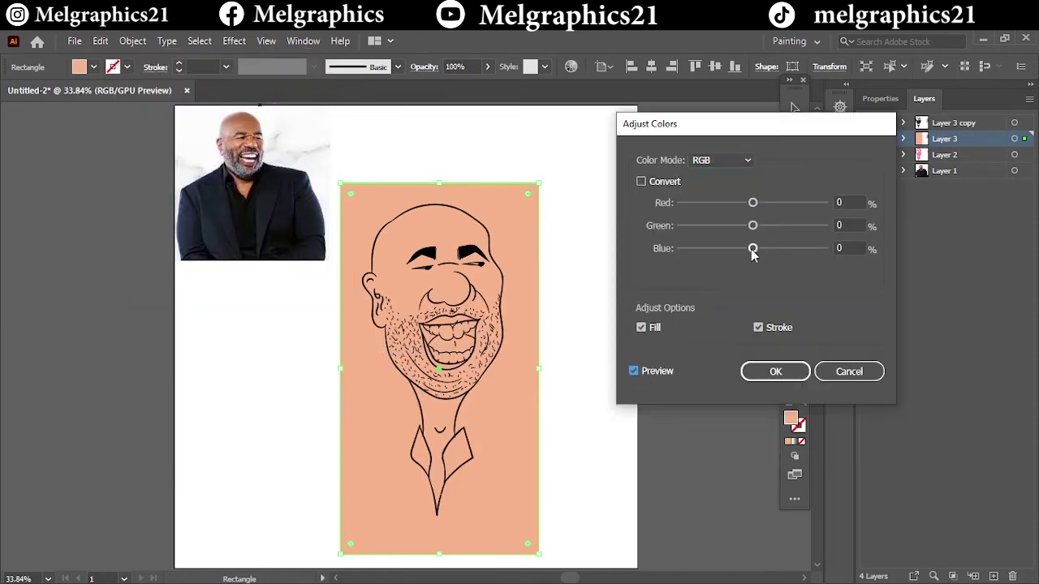
key("shift+Tab")
key("shift+Tab")
key("Return")
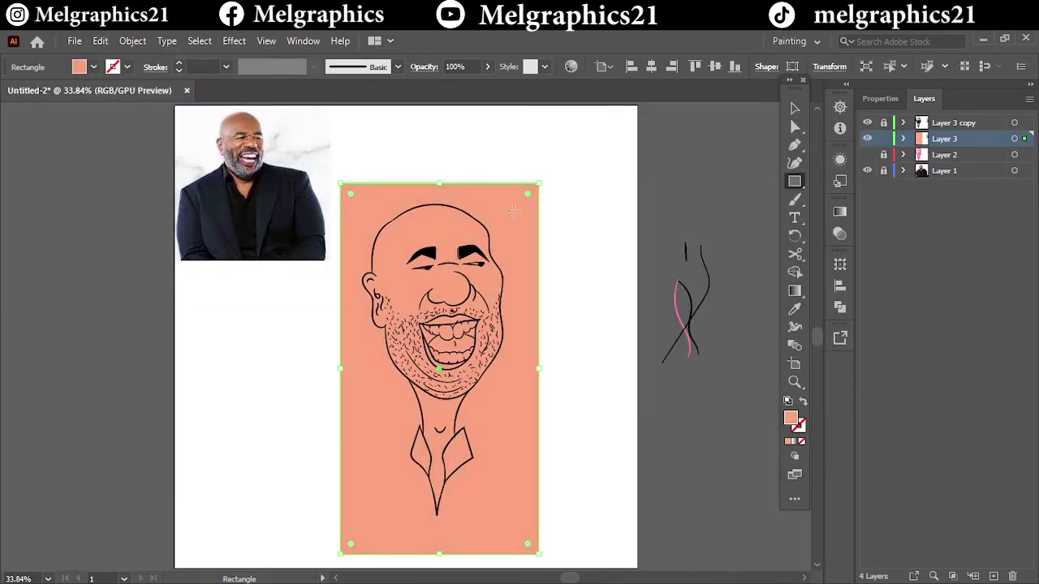
right_click(515, 212)
left_click(686, 517)
key("v")
left_click_drag(347, 529, 652, 316)
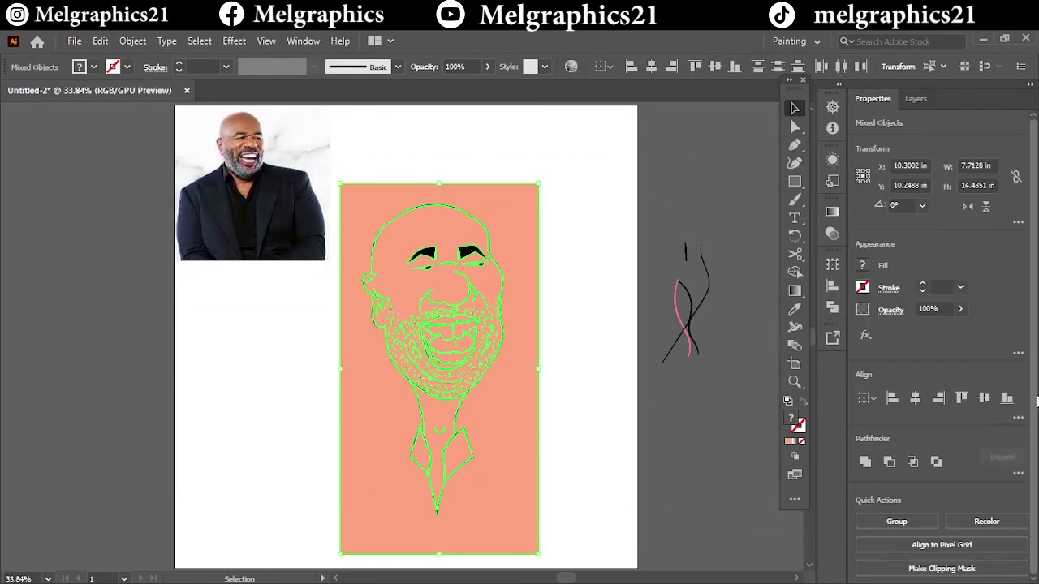
right_click(526, 258)
left_click(557, 383)
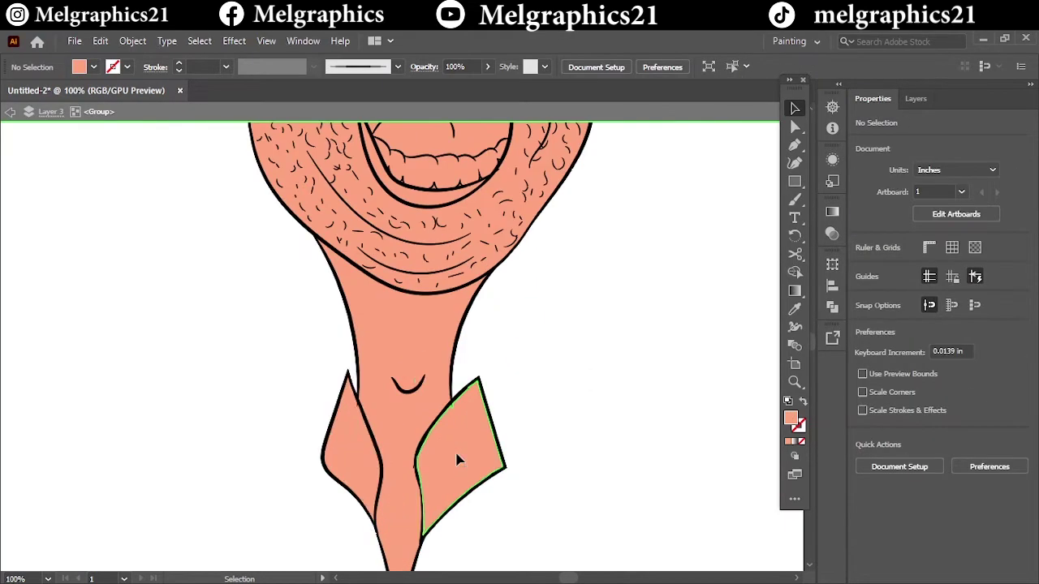
left_click(457, 461)
double_click(790, 418)
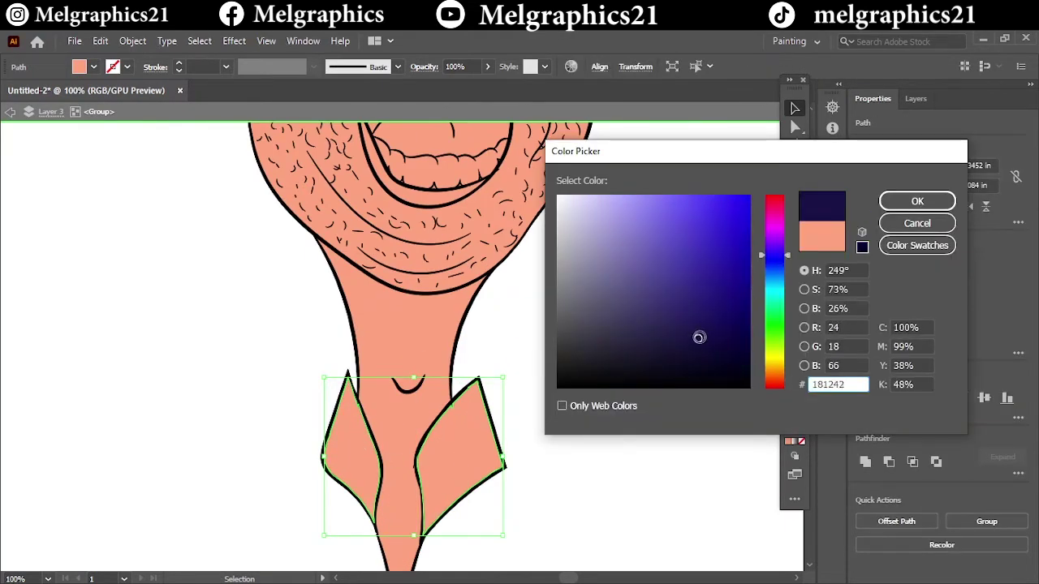
key("Escape")
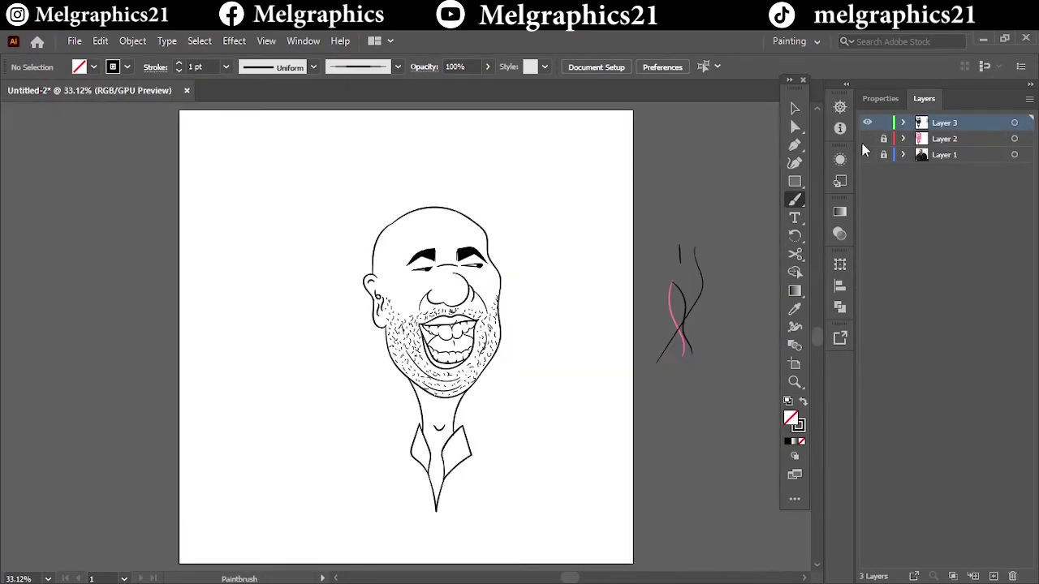
Step: Show the reference photo and duplicate Layer 3 as a backup copy
left_click(867, 154)
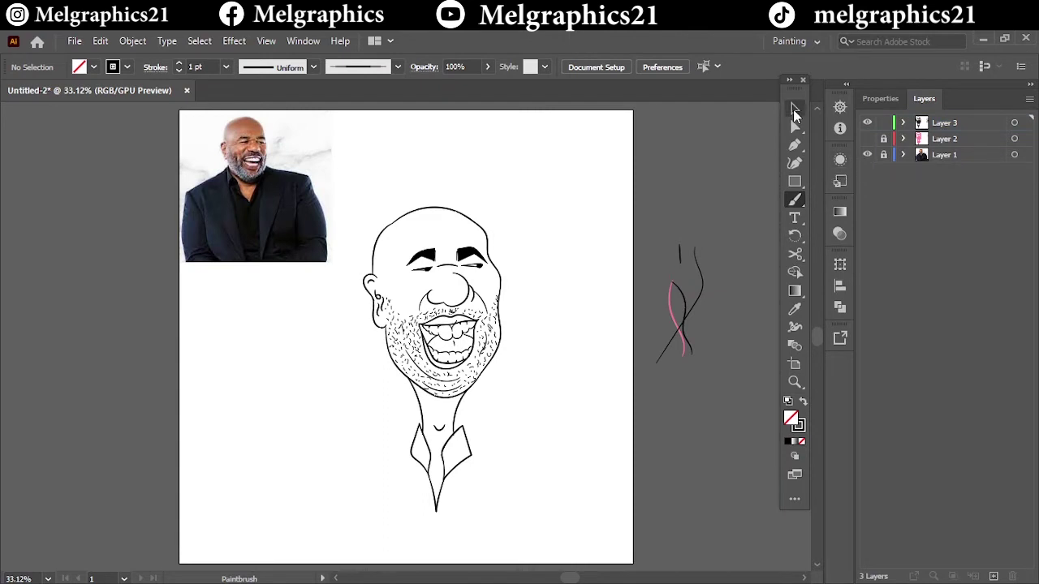
left_click(795, 108)
key("ctrl+a")
left_click(880, 98)
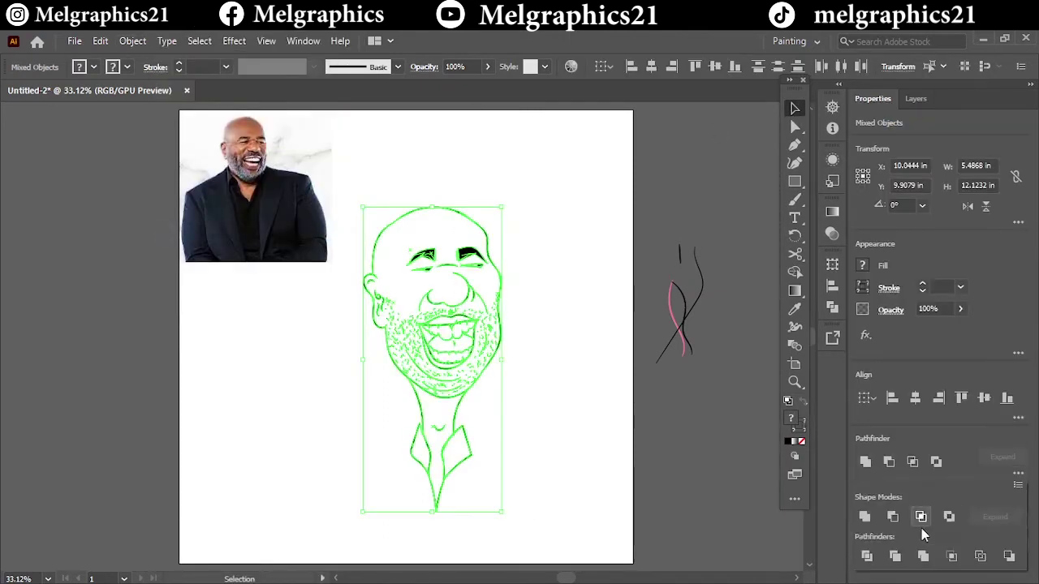
key("ctrl+shift+a")
left_click(915, 98)
left_click_drag(953, 138, 973, 577)
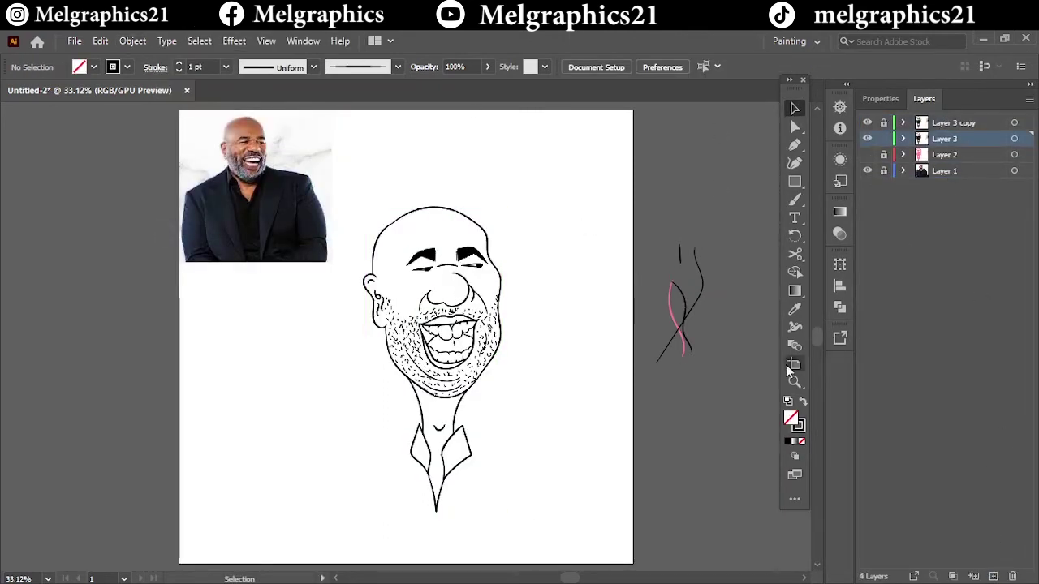
Step: Draw a salmon rectangle covering the caricature and send it behind the line art
key("shift+x")
double_click(791, 419)
type("F9855D")
key("Return")
key("m")
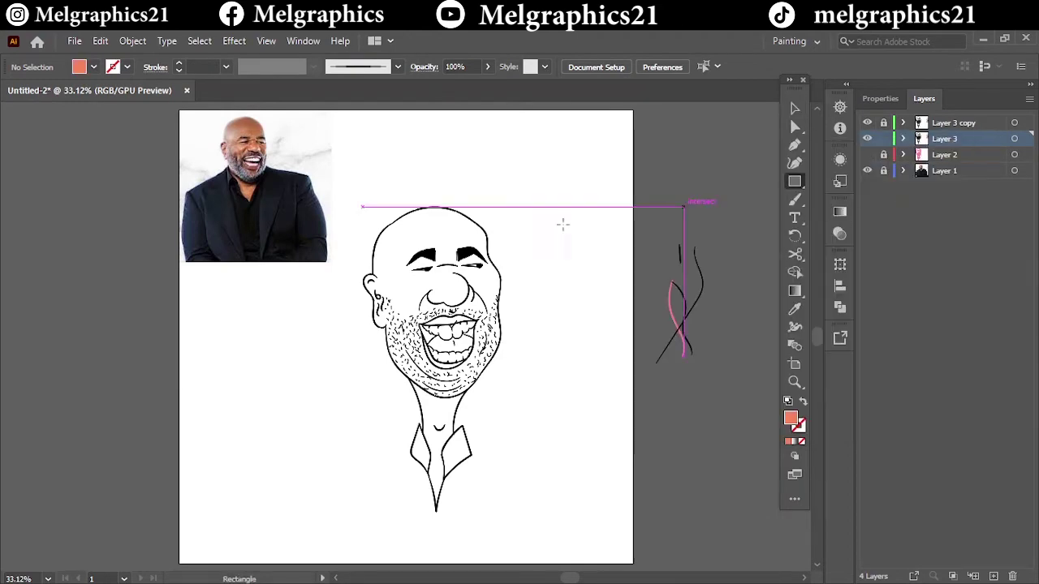
left_click_drag(361, 196, 509, 520)
right_click(499, 470)
left_click(690, 397)
Step: Select the rectangle and all lines, apply Pathfinder Divide, and delete a piece
key("v")
key("ctrl+a")
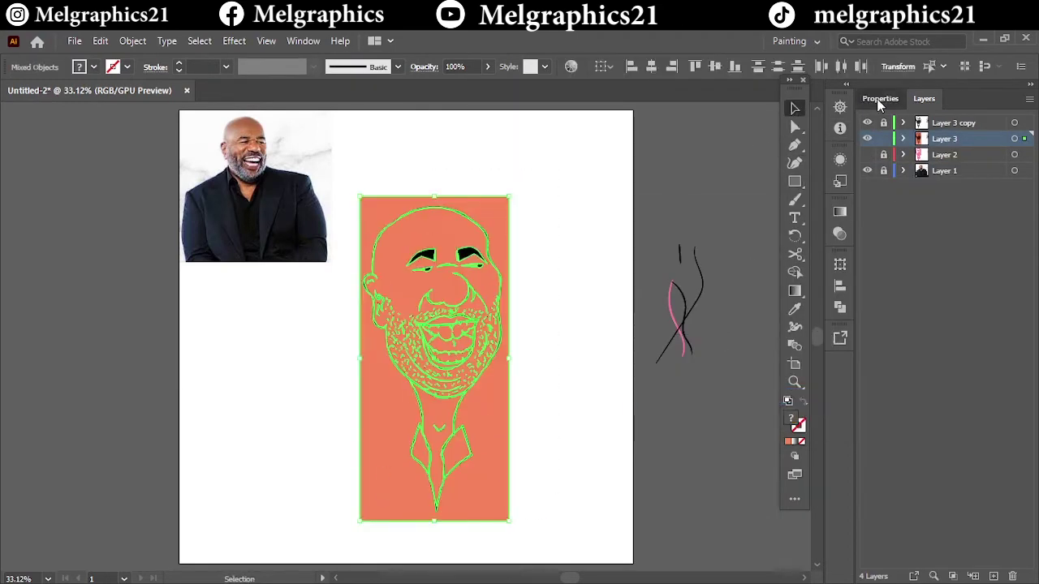
left_click(880, 98)
left_click(866, 556)
double_click(500, 220)
key("Delete")
Step: Adjust the view and apply commands from the Object menu and Pathfinder panel
scroll(454, 398, "up", 3)
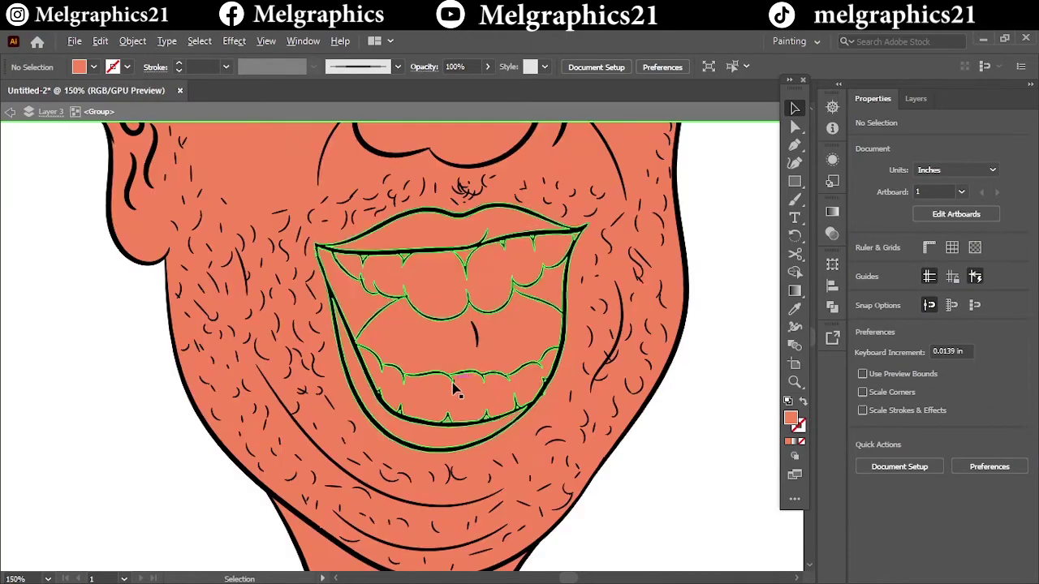
scroll(457, 396, "down", 1)
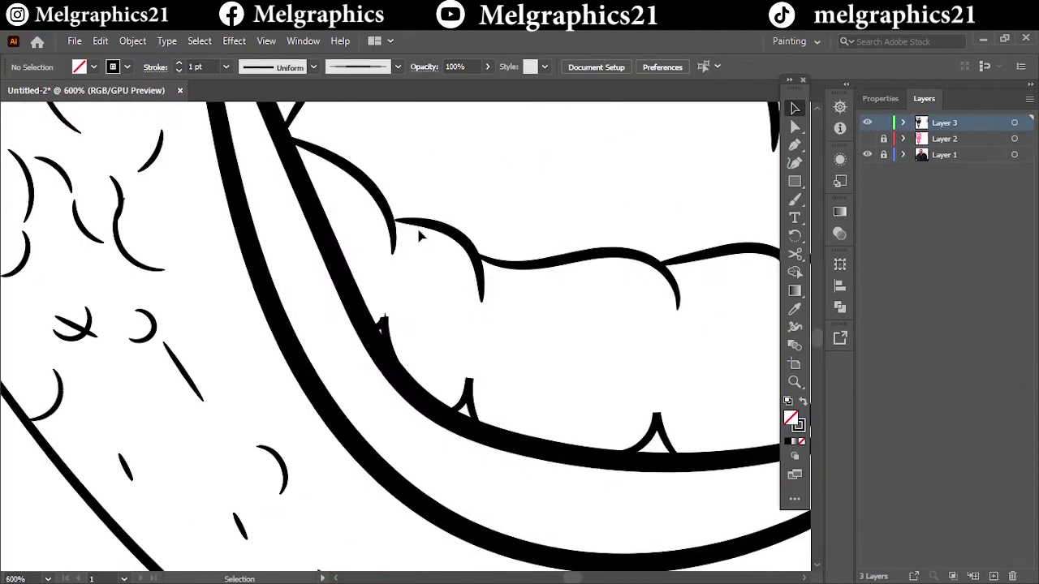
scroll(388, 238, "left", 5)
key("b")
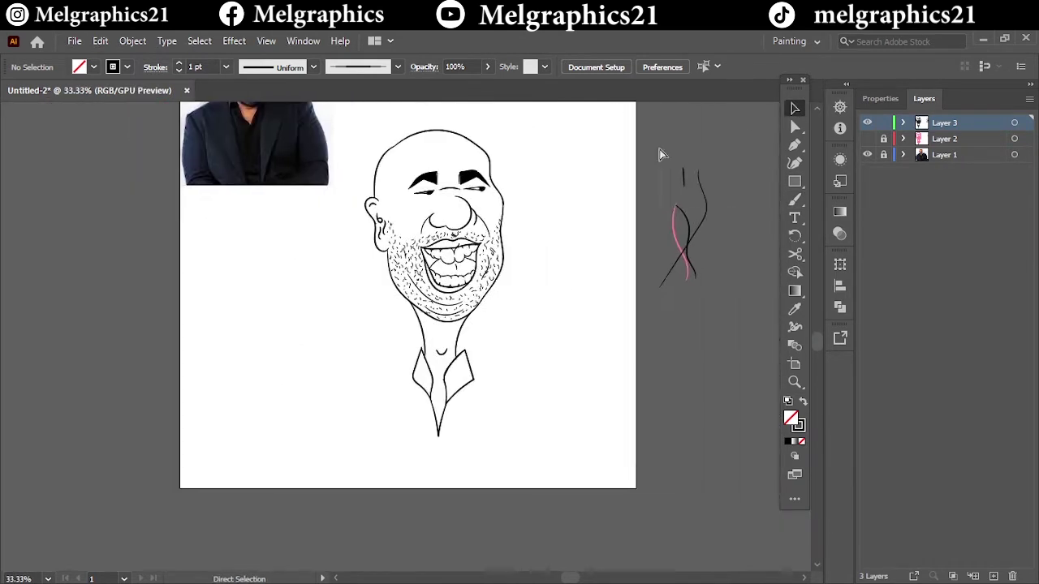
scroll(659, 154, "up", 2)
left_click_drag(550, 457, 349, 171)
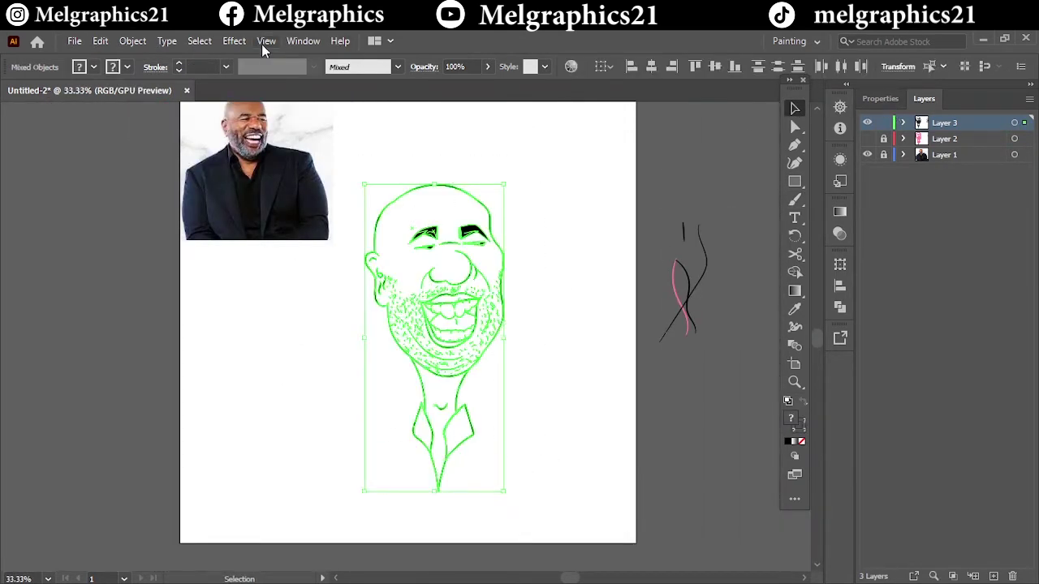
left_click(133, 41)
left_click(209, 232)
left_click(880, 98)
left_click(1018, 484)
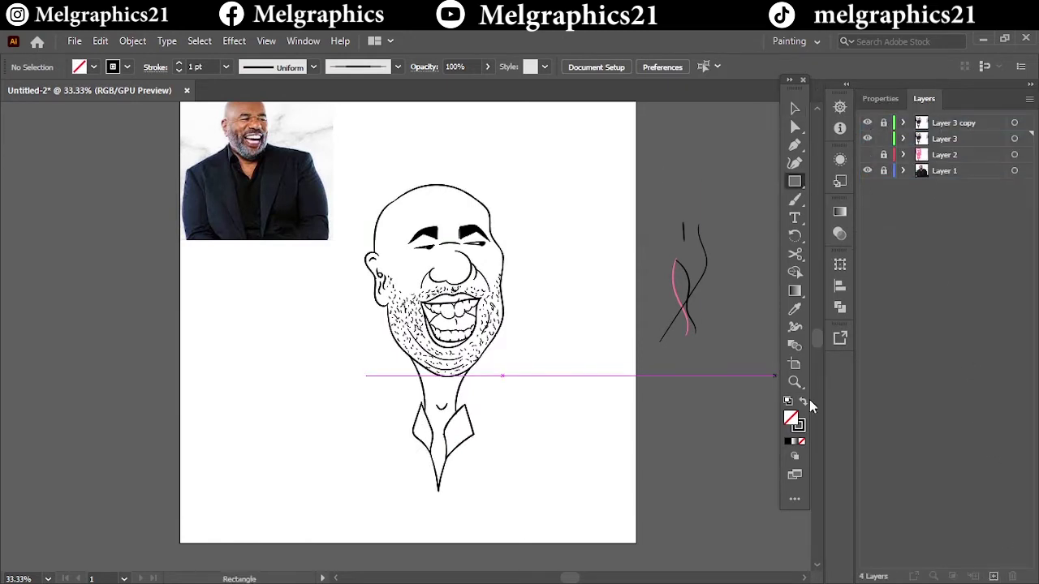
Step: Draw an orange-filled rectangle over the whole caricature
double_click(790, 419)
left_click(689, 206)
left_click(918, 205)
left_click_drag(328, 148, 543, 533)
right_click(507, 392)
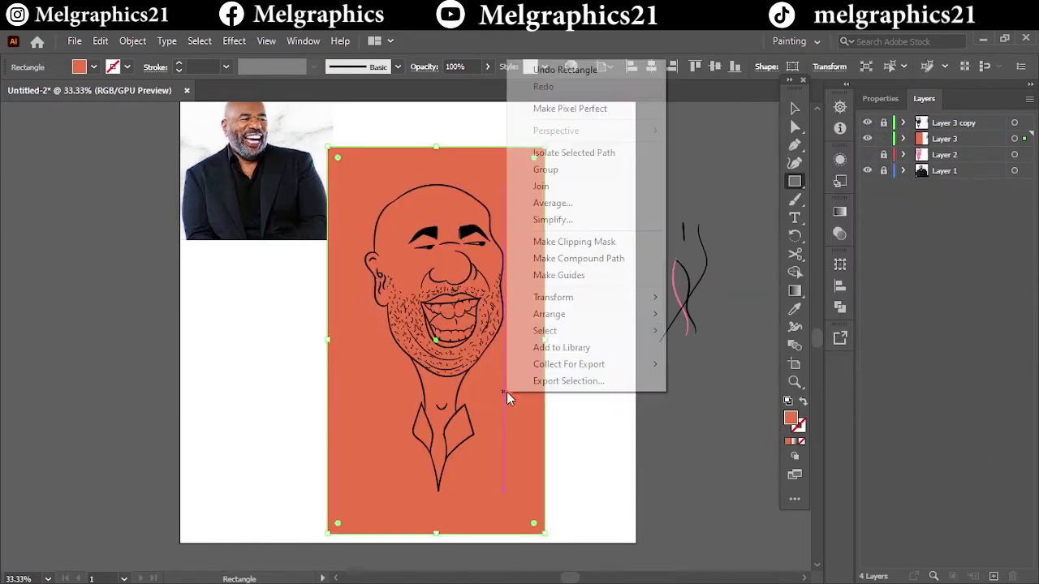
key("Escape")
Step: Divide the orange rectangle along the line art and delete the outer background piece
key("v")
left_click_drag(575, 159, 487, 341)
left_click(873, 98)
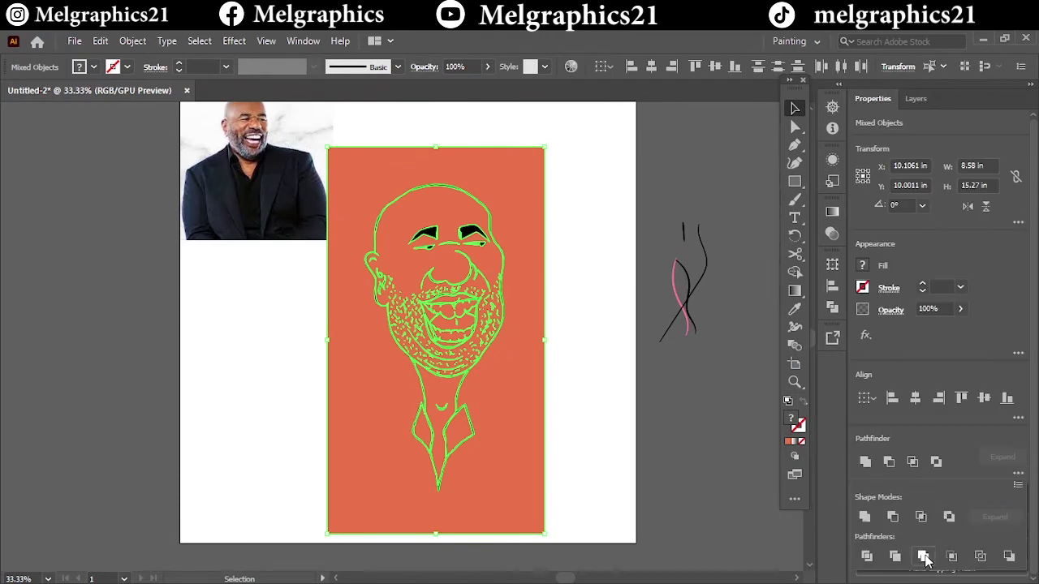
left_click(923, 557)
left_click(513, 422)
key("Delete")
scroll(448, 395, "up", 5)
left_click(449, 394)
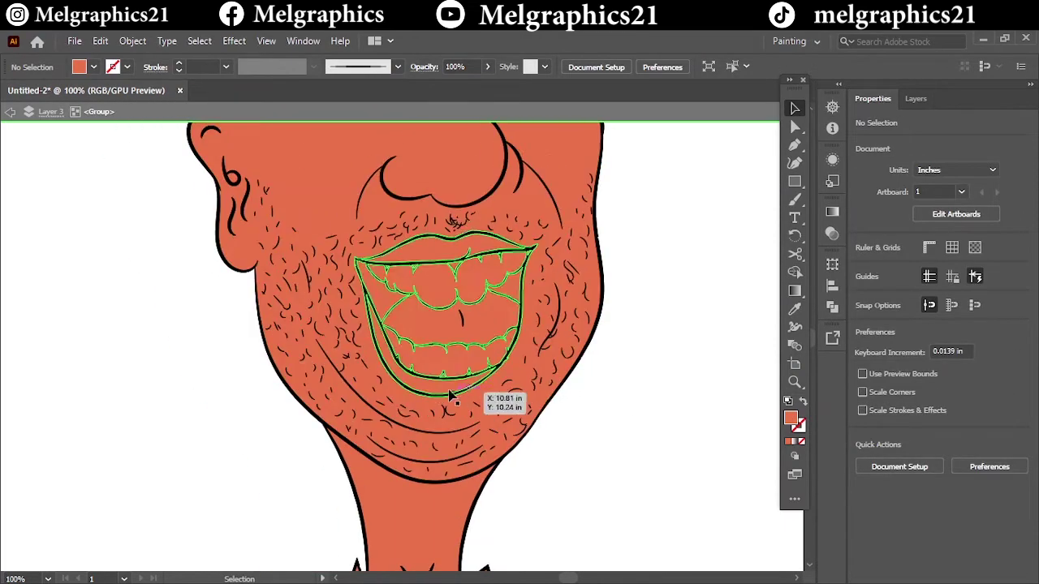
Step: Recolour the lower lip a lighter salmon and the upper lip a darker red
double_click(790, 418)
left_click(664, 204)
left_click(884, 202)
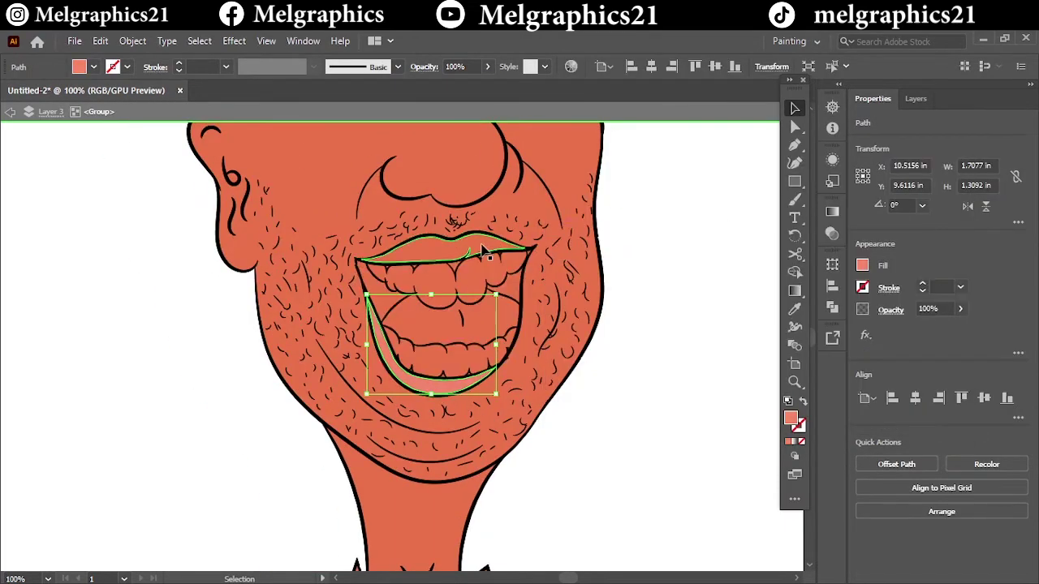
left_click(483, 249)
double_click(791, 418)
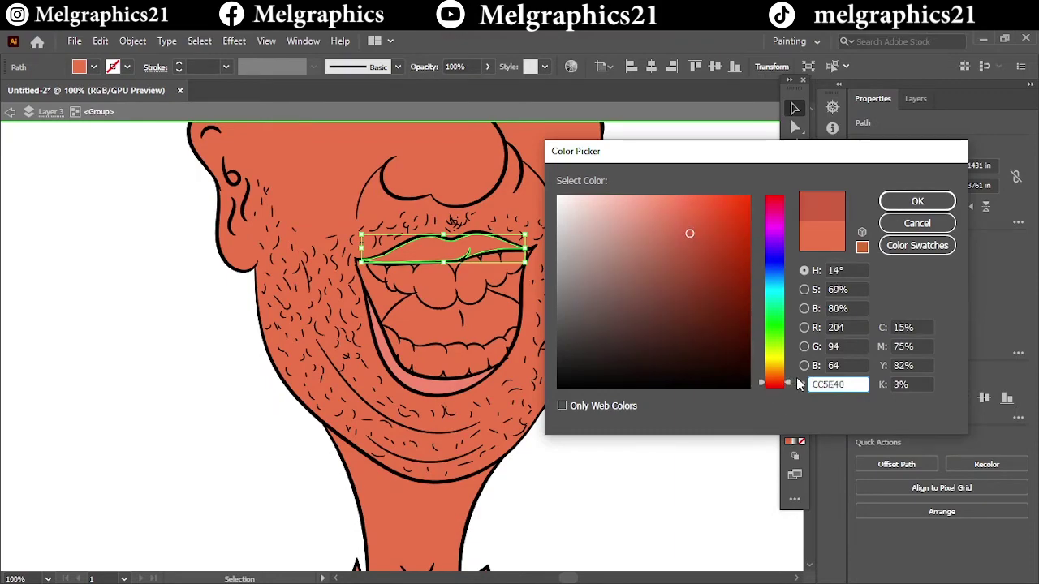
left_click(917, 201)
left_click(696, 220)
scroll(510, 285, "up", 3)
Step: Fill the upper and lower teeth with light grey EAEAEA
left_click(511, 285)
double_click(791, 418)
left_click(557, 210)
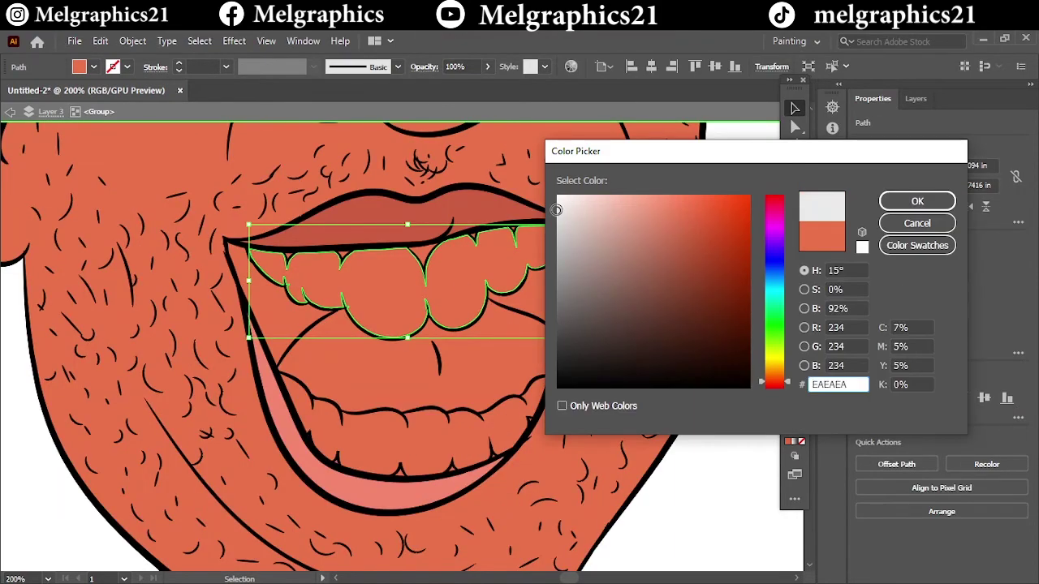
left_click(917, 201)
left_click(458, 432)
key("i")
left_click(457, 288)
key("a")
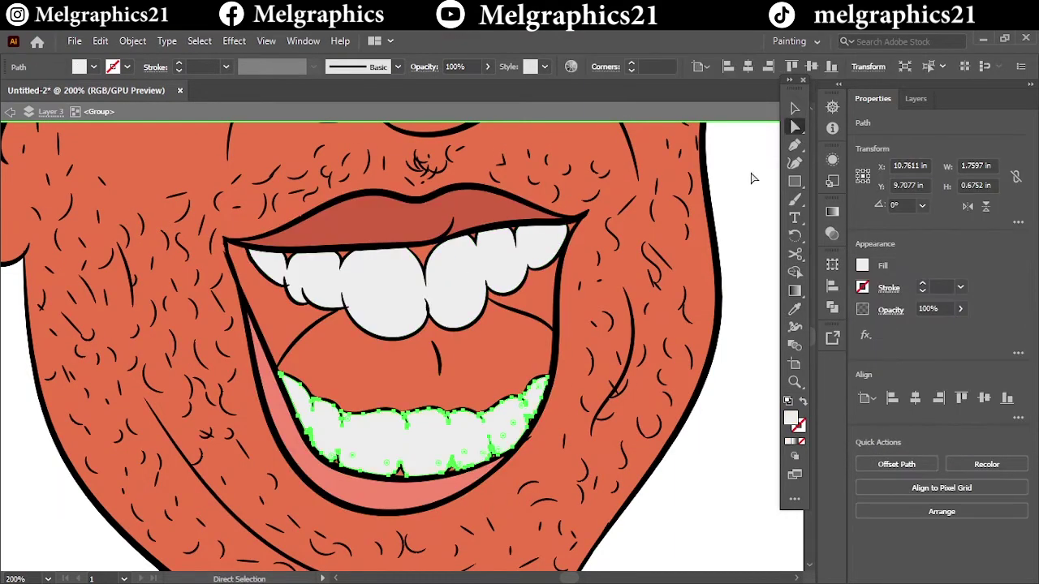
scroll(487, 262, "up", 5)
Step: Select all the gum triangles between the teeth
left_click(244, 176)
left_click(417, 232, "shift")
left_click_drag(714, 176, 520, 240)
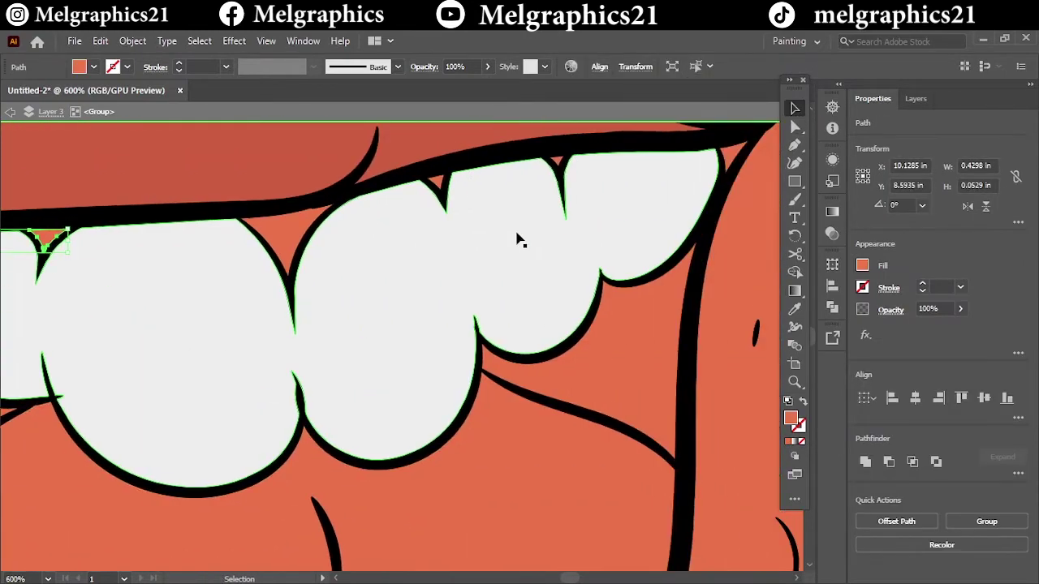
scroll(520, 240, "down", 3)
scroll(273, 220, "up", 5)
left_click(273, 220, "shift")
scroll(282, 226, "down", 4)
scroll(282, 226, "up", 1)
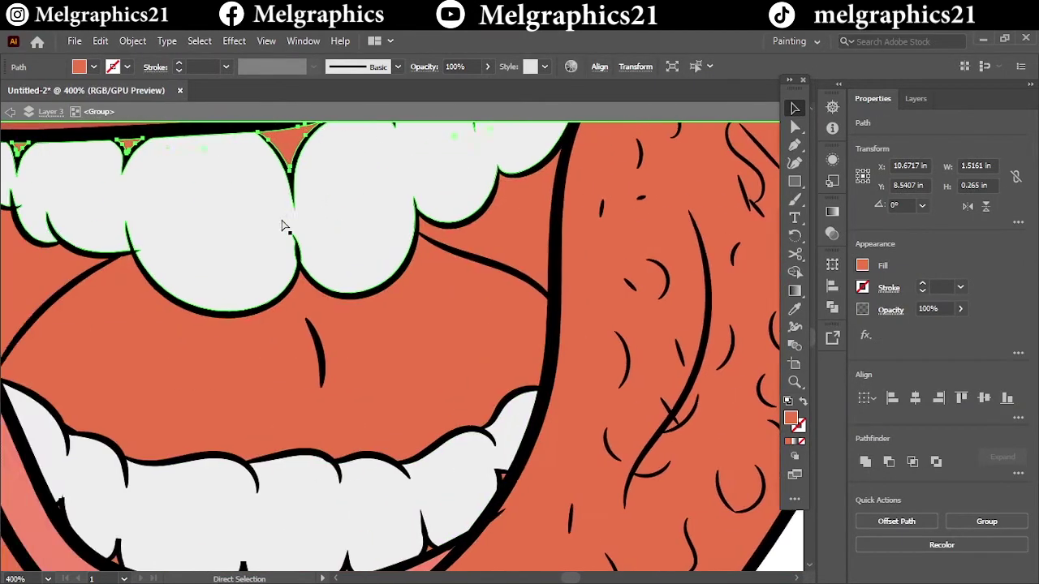
scroll(281, 227, "up", 5)
left_click(162, 329, "shift")
scroll(239, 355, "up", 3)
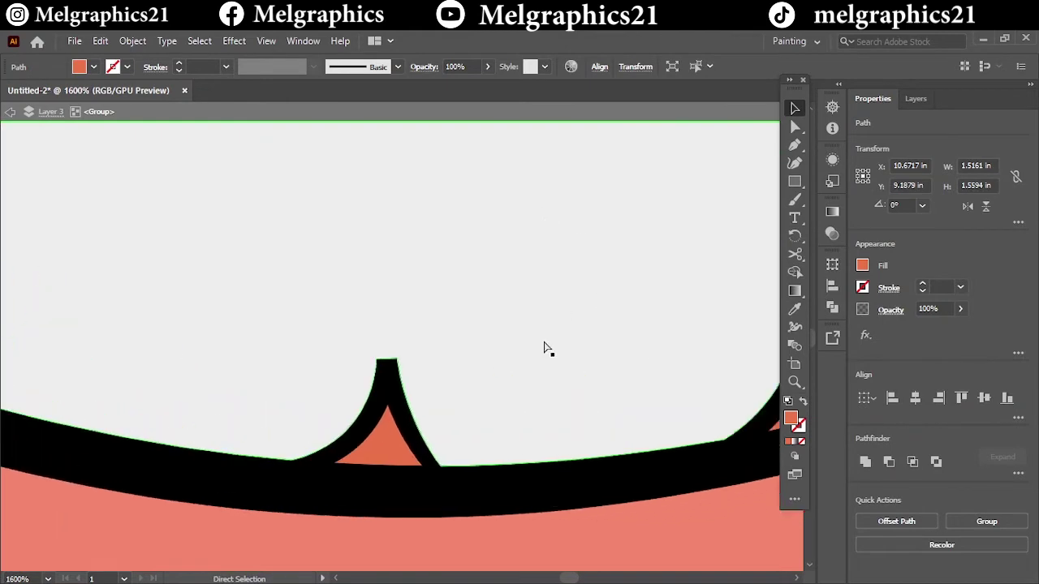
scroll(447, 406, "down", 3)
left_click(350, 438, "shift")
scroll(349, 438, "down", 3)
Step: Change the gum fill from pink to red
double_click(791, 418)
left_click(772, 213)
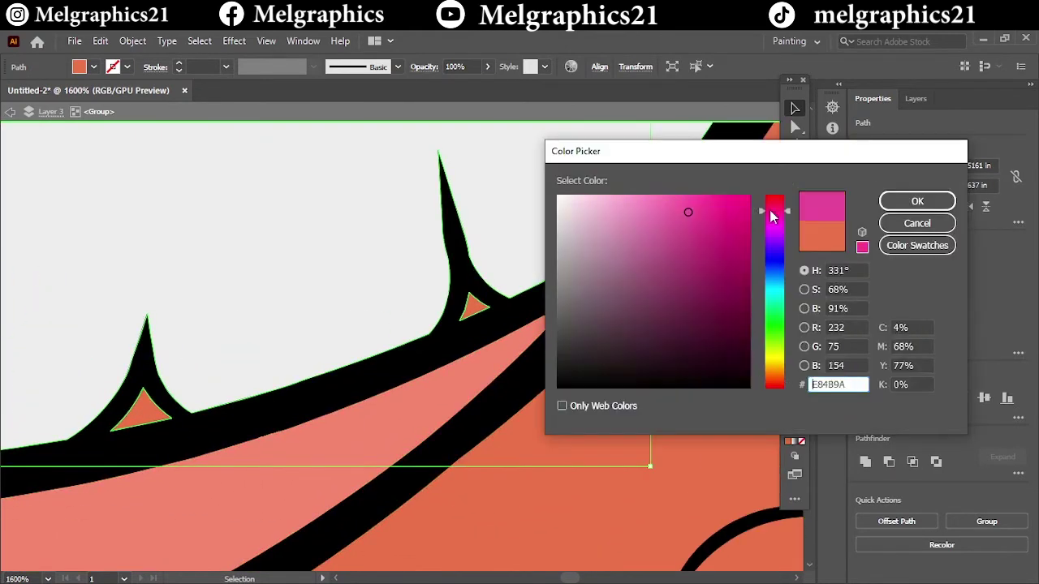
left_click_drag(772, 213, 771, 199)
left_click(918, 201)
scroll(736, 412, "down", 10)
scroll(487, 305, "up", 2)
Step: Fill the mouth interior with crimson D7374A
left_click(487, 304)
double_click(790, 418)
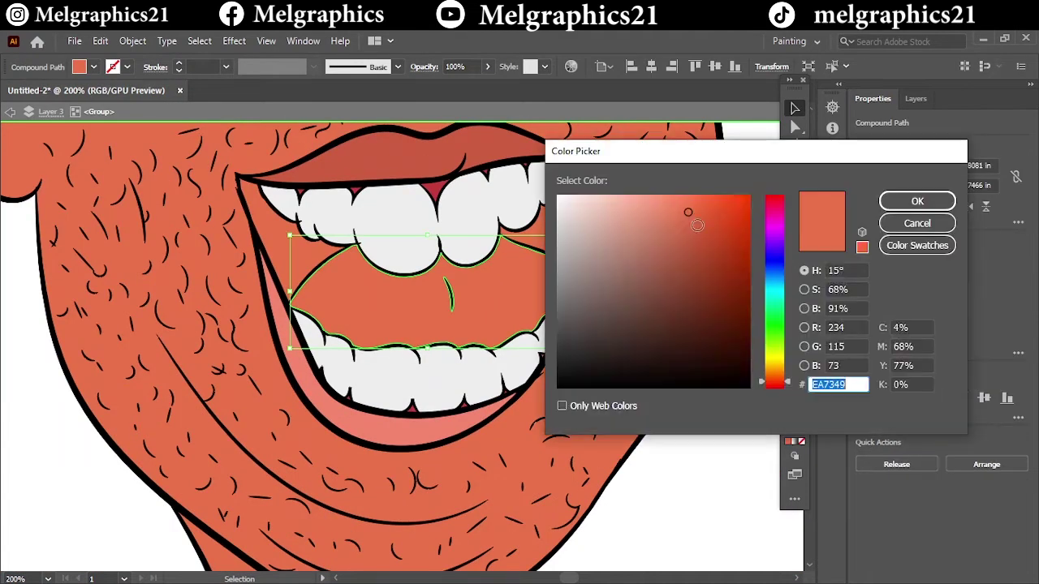
type("D7374A")
left_click(917, 202)
scroll(520, 324, "up", 2)
Step: Give both mouth-corner shapes a darker red, A33131
left_click(243, 276)
key("i")
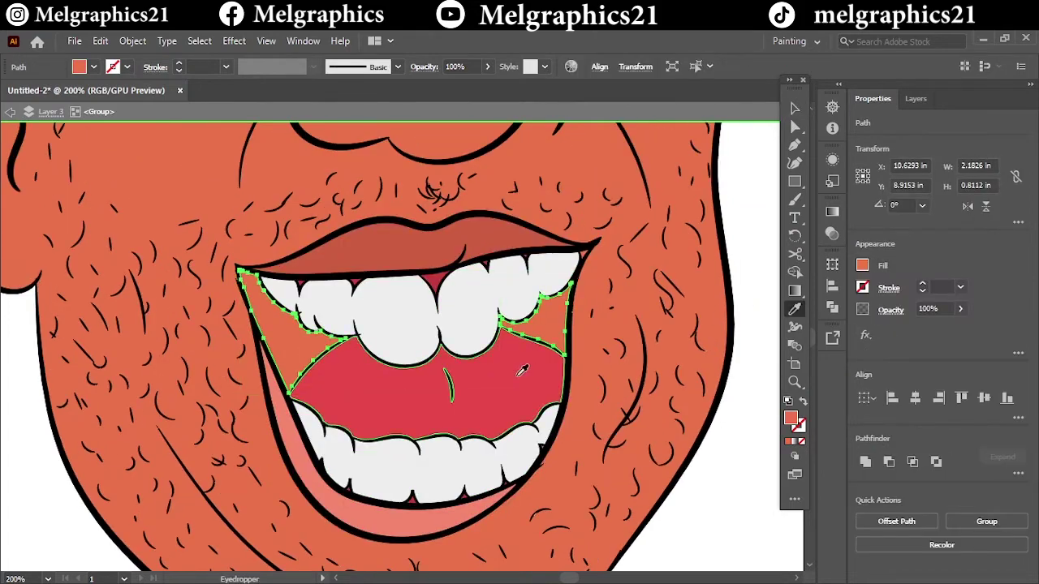
left_click(522, 370)
double_click(791, 418)
left_click(917, 201)
double_click(791, 418)
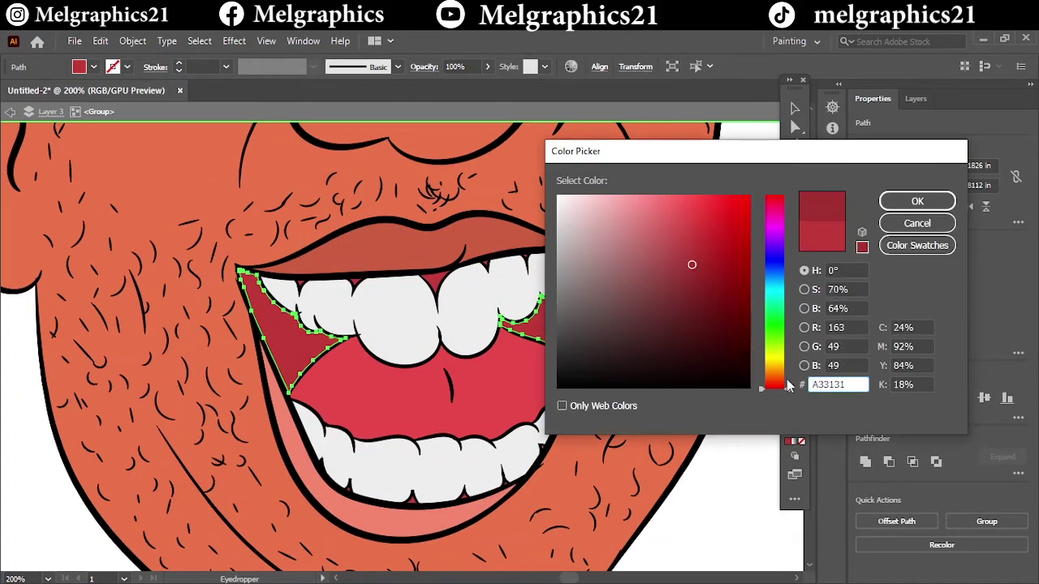
key("Return")
key("v")
scroll(579, 297, "up", 1)
left_click(615, 302)
key("i")
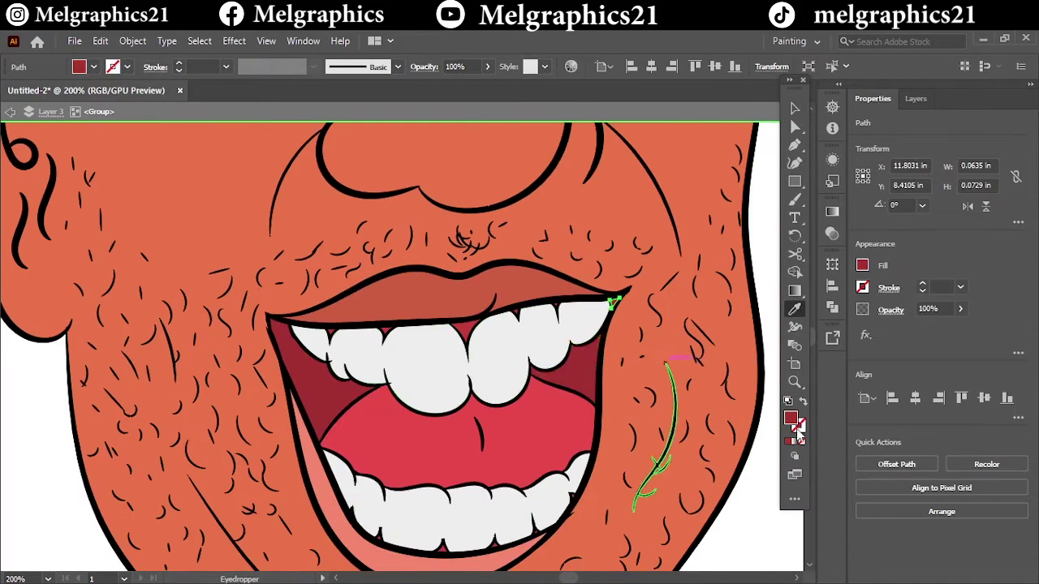
Step: Refill the upper lip with the new red
key("ctrl+0")
key("v")
left_click(659, 213)
scroll(436, 332, "up", 10)
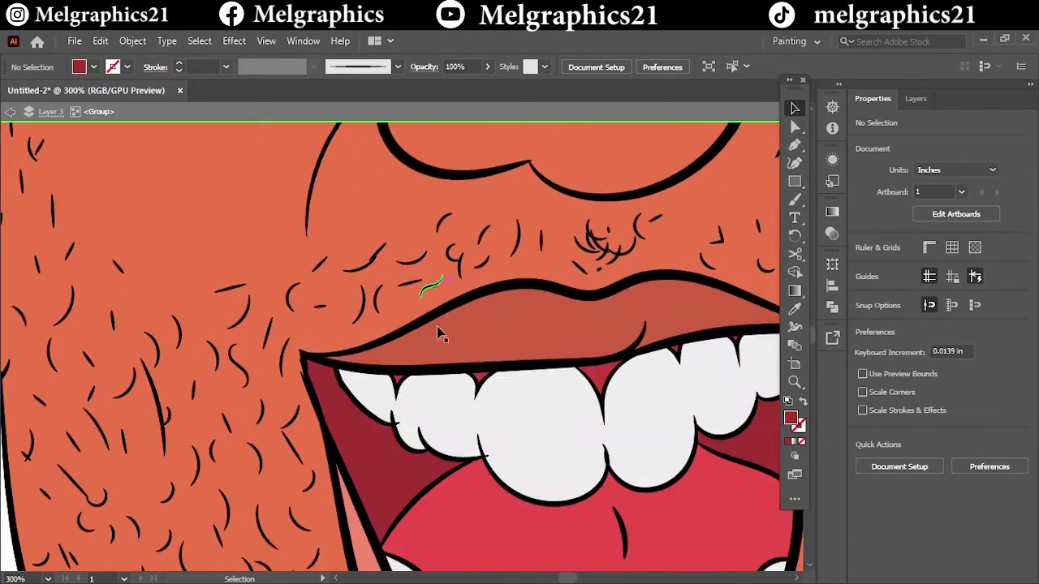
scroll(436, 332, "down", 3)
scroll(436, 332, "up", 3)
left_click(422, 276)
double_click(791, 418)
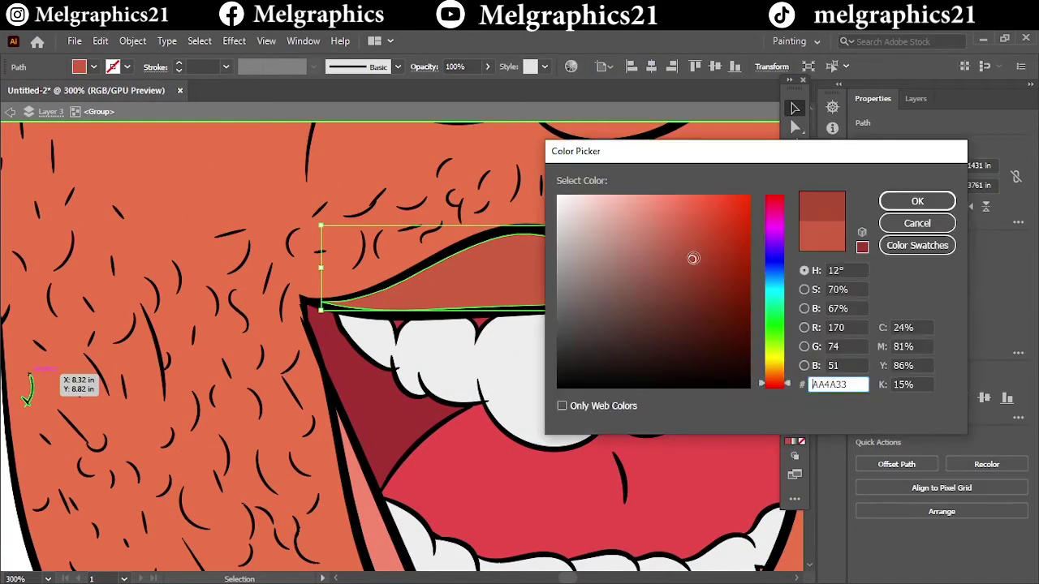
left_click(917, 201)
key("ctrl+0")
Step: Fill the eye whites with pure white ffffff
scroll(591, 342, "up", 10)
left_click(203, 426)
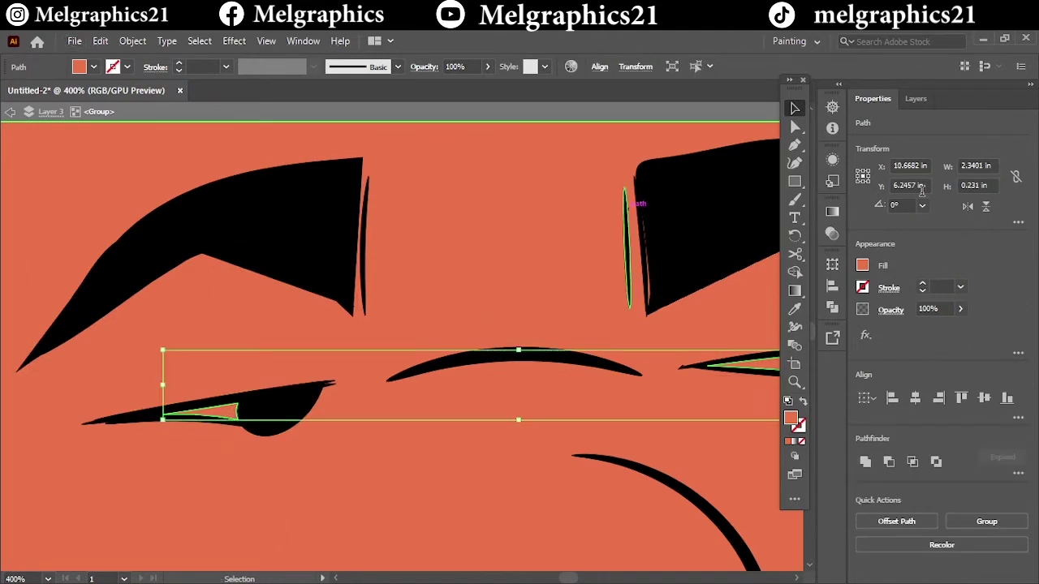
double_click(791, 418)
type("ffffff")
left_click(914, 202)
key("ctrl+0")
Step: Colour the collar near-black 080D16
scroll(526, 333, "up", 2)
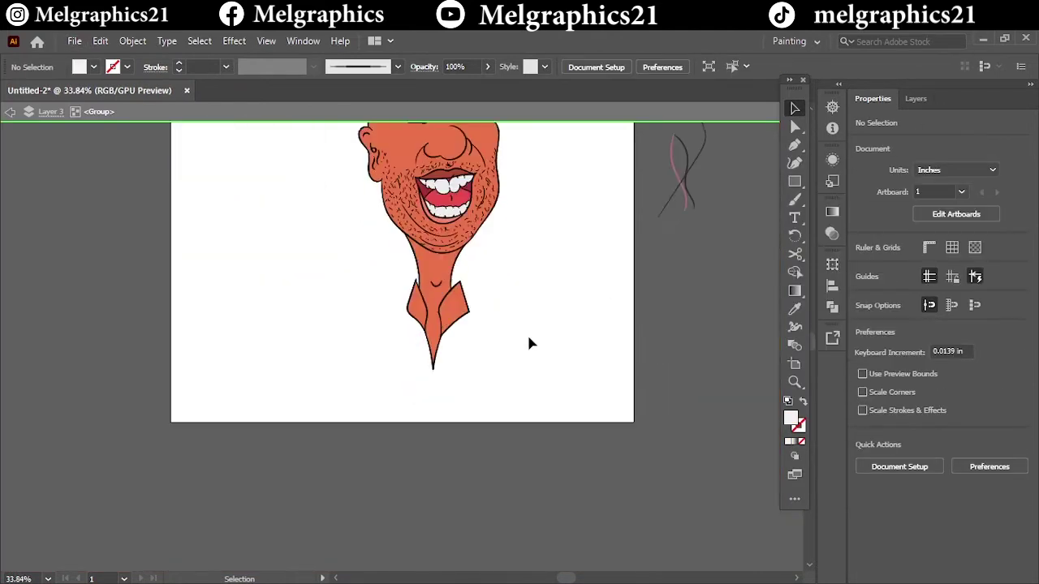
scroll(378, 267, "up", 3)
left_click(378, 267)
double_click(790, 418)
left_click(774, 270)
left_click(684, 371)
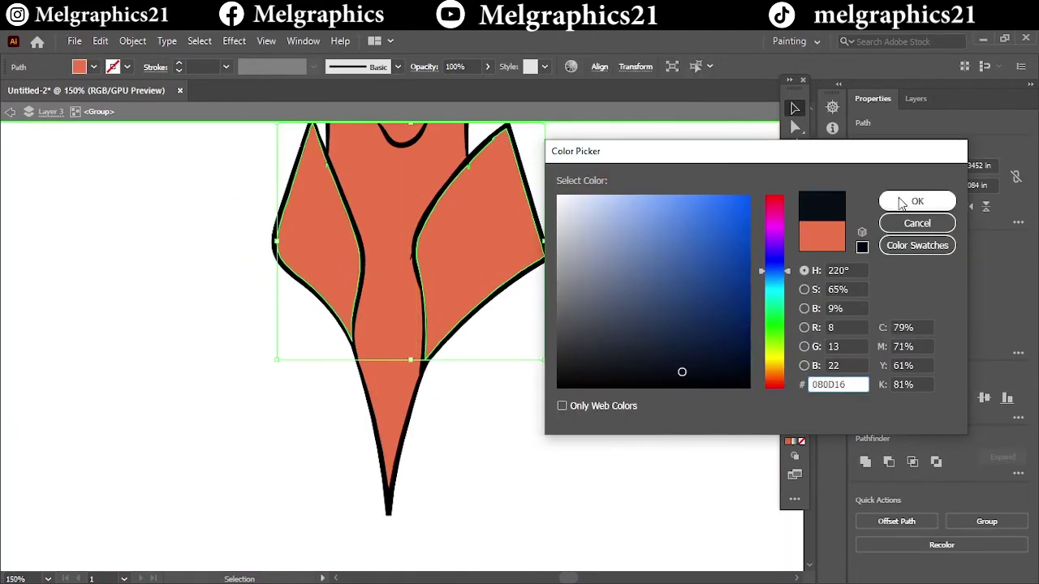
left_click(917, 201)
key("ctrl+0")
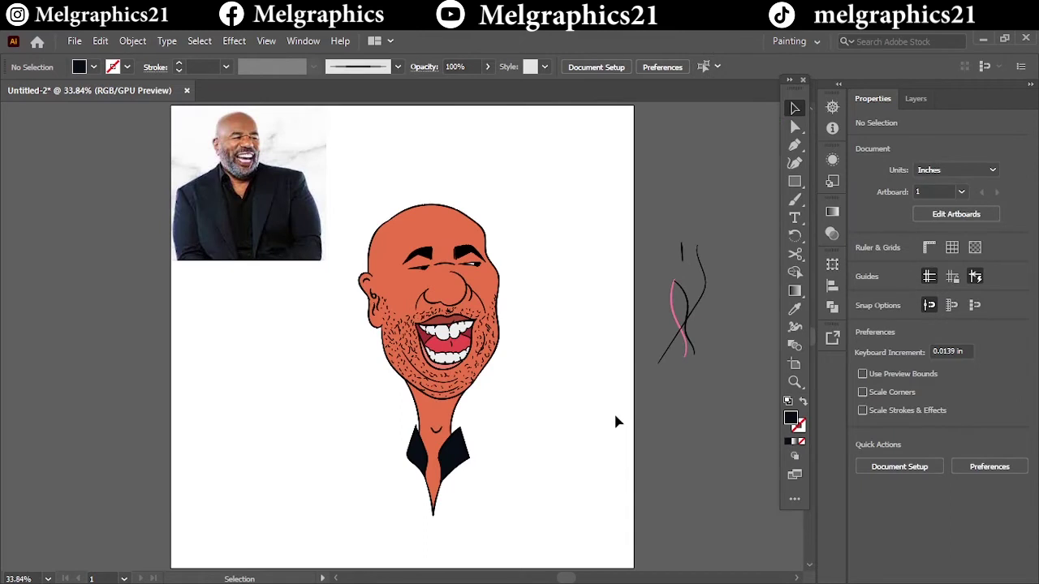
Step: Browse the face group's sublayers in the Layers panel, then exit isolation mode
left_click(915, 98)
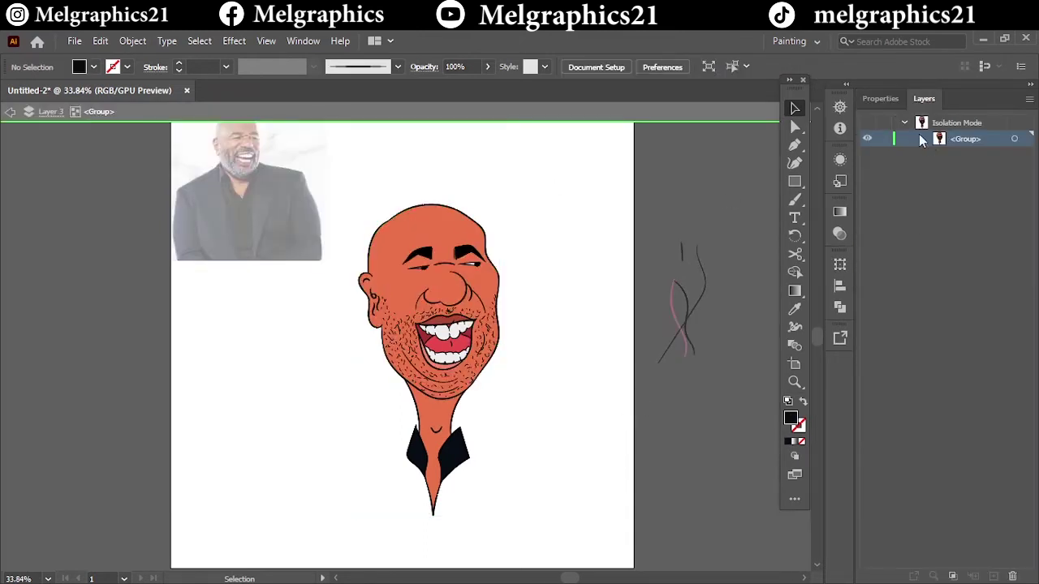
left_click(882, 156)
scroll(884, 169, "down", 2)
scroll(902, 407, "down", 5)
scroll(903, 407, "down", 3)
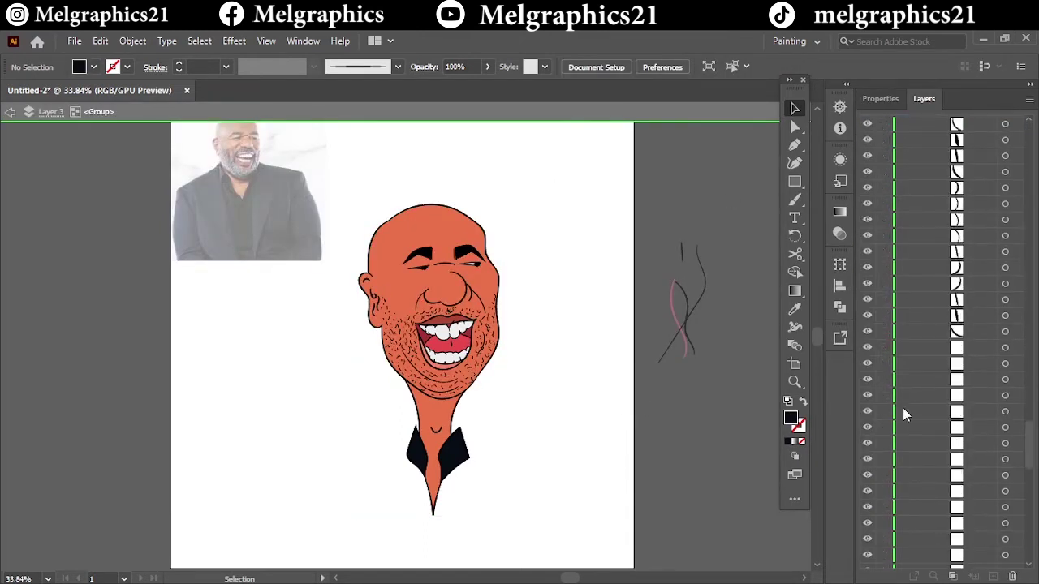
left_click_drag(884, 321, 881, 233)
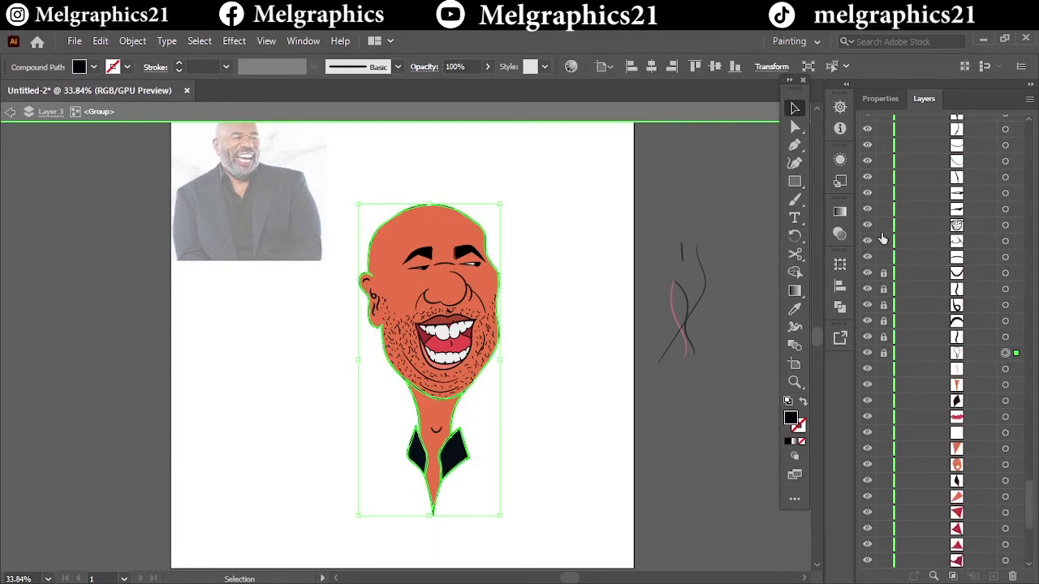
scroll(893, 361, "up", 5)
scroll(883, 536, "up", 3)
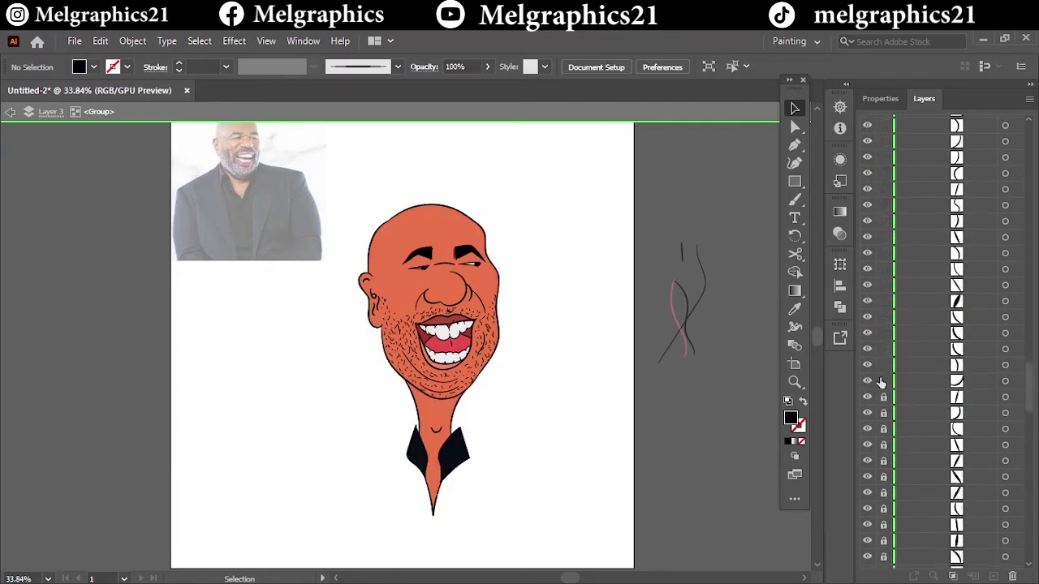
scroll(882, 537, "up", 3)
scroll(878, 539, "up", 3)
scroll(875, 540, "up", 3)
scroll(874, 539, "up", 2)
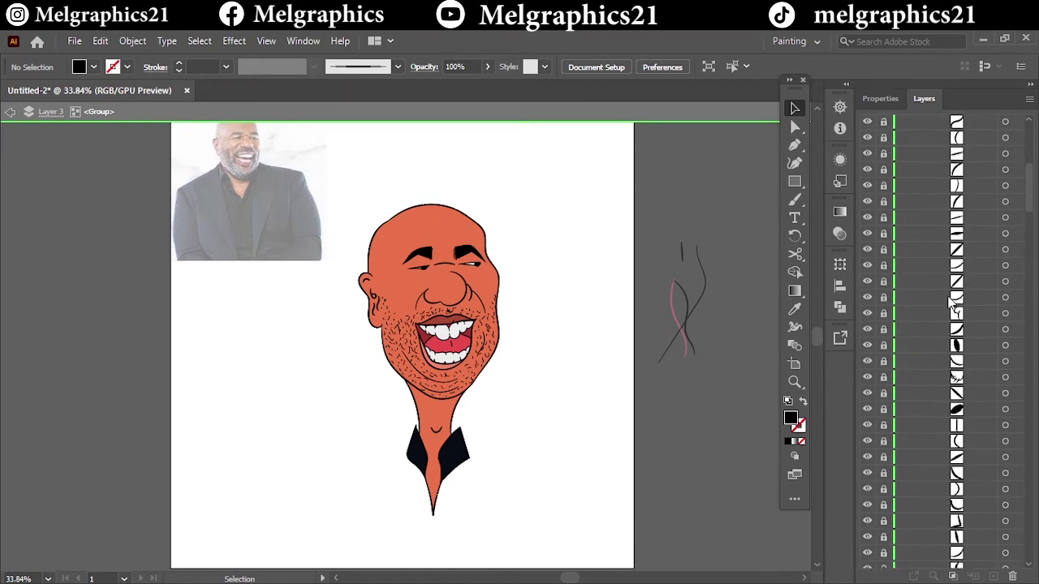
double_click(728, 262)
Step: Lock and hide Layer 3, lock Layer 3 copy 2, and add a new shading layer
left_click(883, 155)
left_click(795, 128)
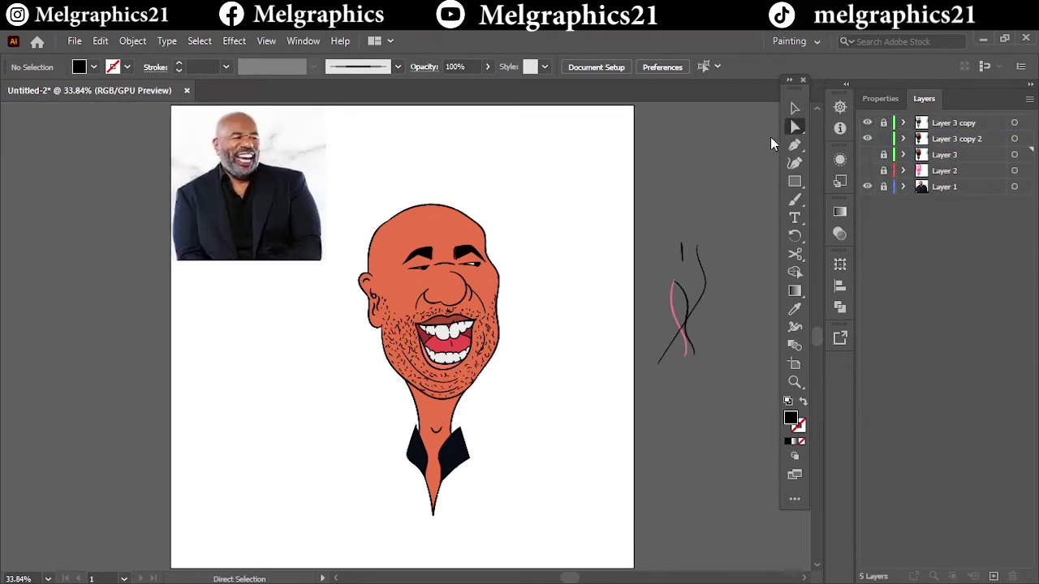
left_click(867, 154)
scroll(438, 393, "up", 5)
scroll(438, 392, "down", 5)
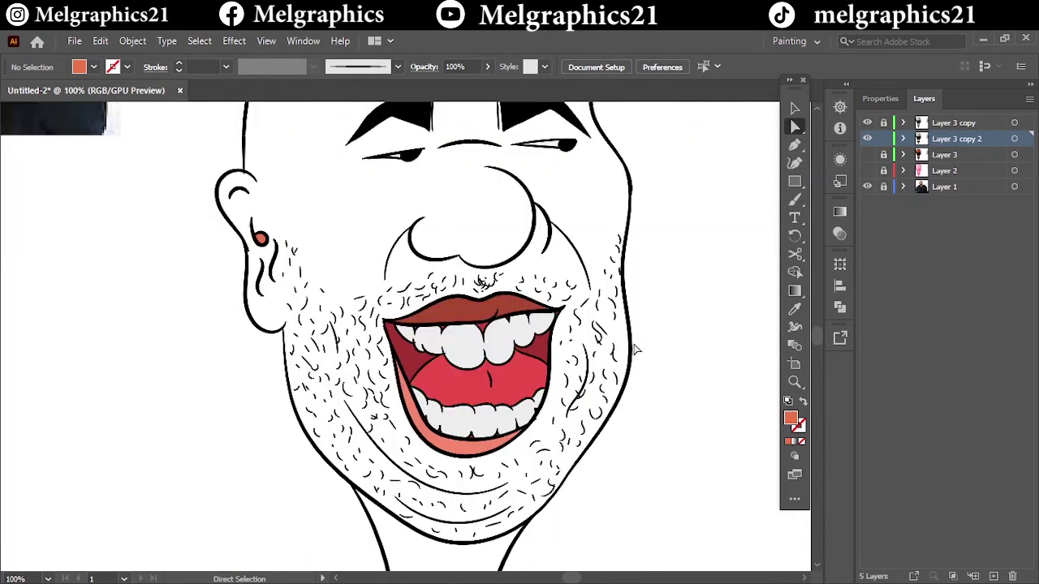
scroll(467, 288, "down", 1)
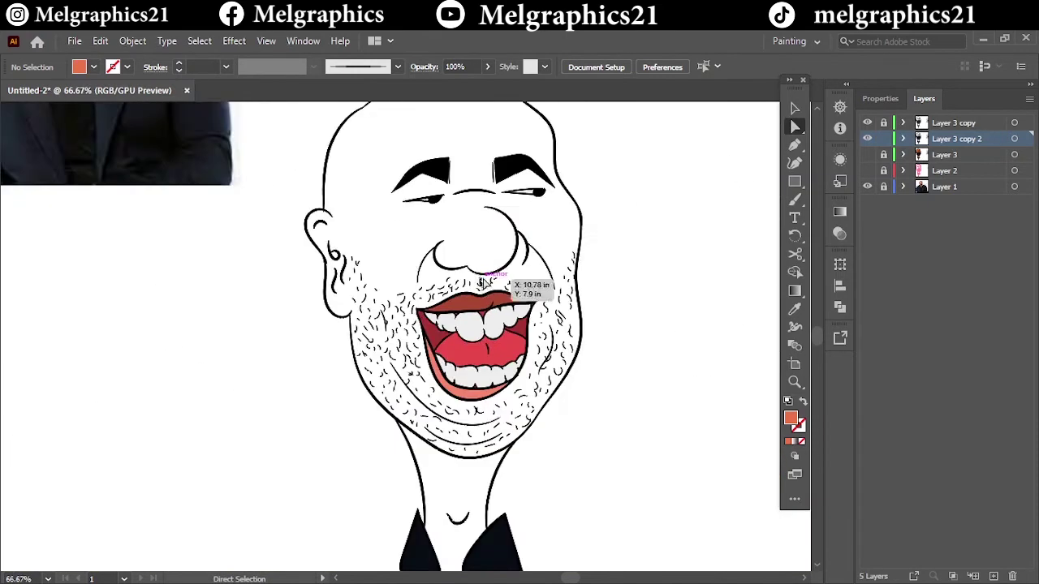
scroll(733, 269, "up", 2)
left_click(884, 139)
left_click(999, 154)
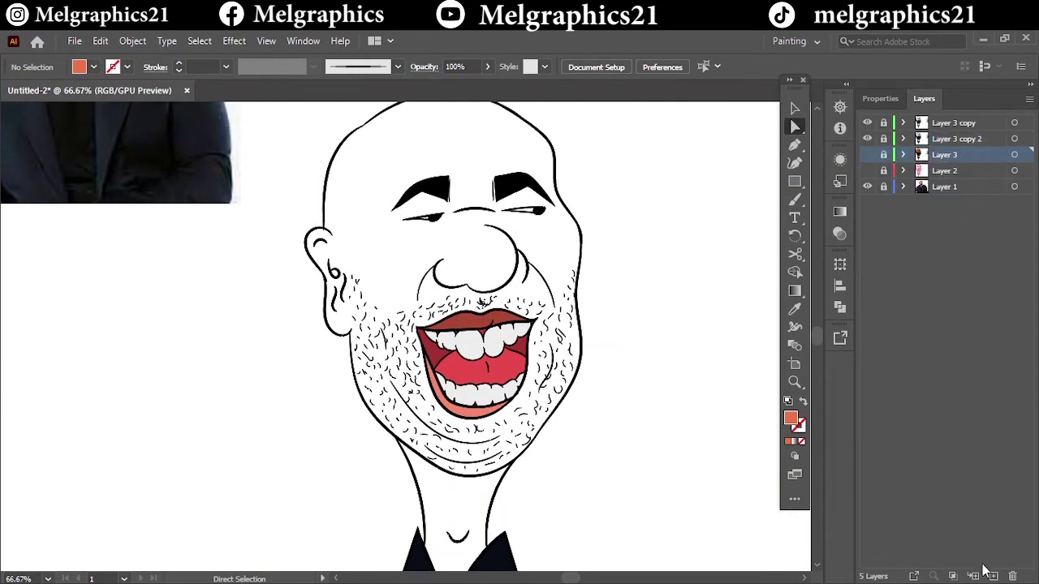
left_click(868, 155)
Step: With a darker red C65C3C fill, pencil shadows along the nose and neck crease
double_click(793, 420)
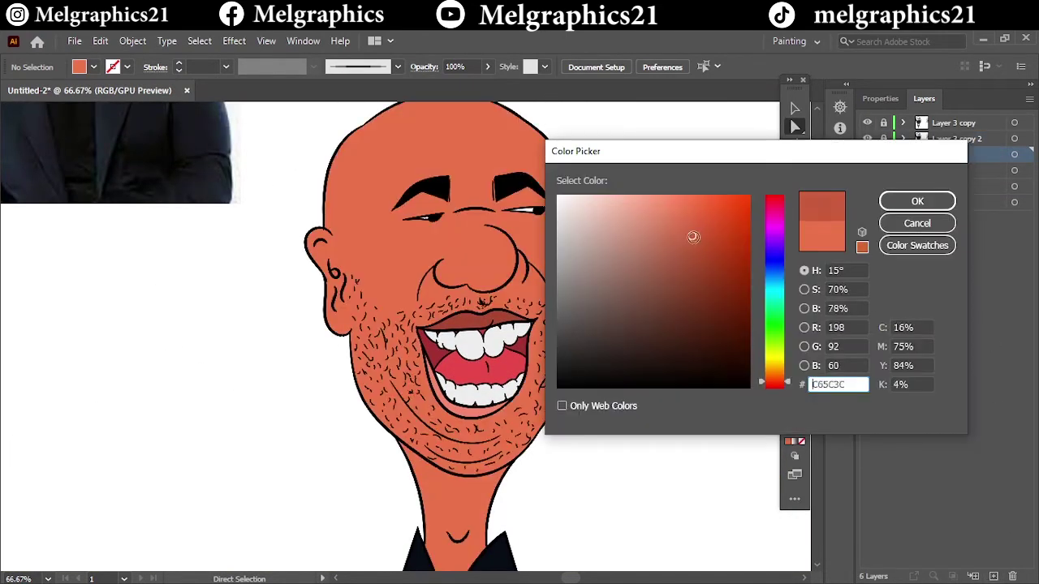
left_click(690, 248)
left_click(881, 200)
left_click_drag(796, 201, 854, 211)
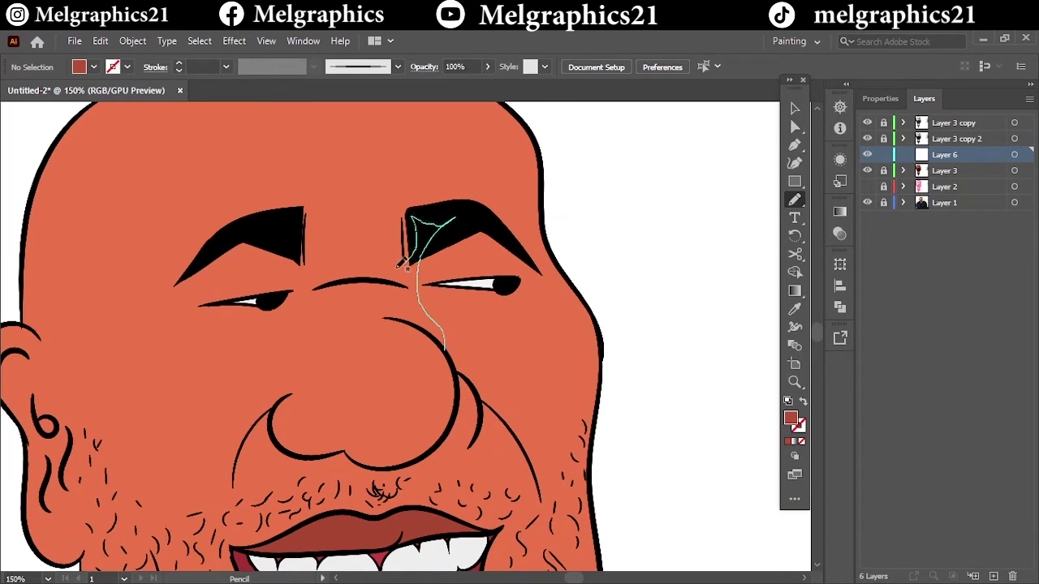
left_click_drag(355, 290, 305, 293)
key("ctrl+z")
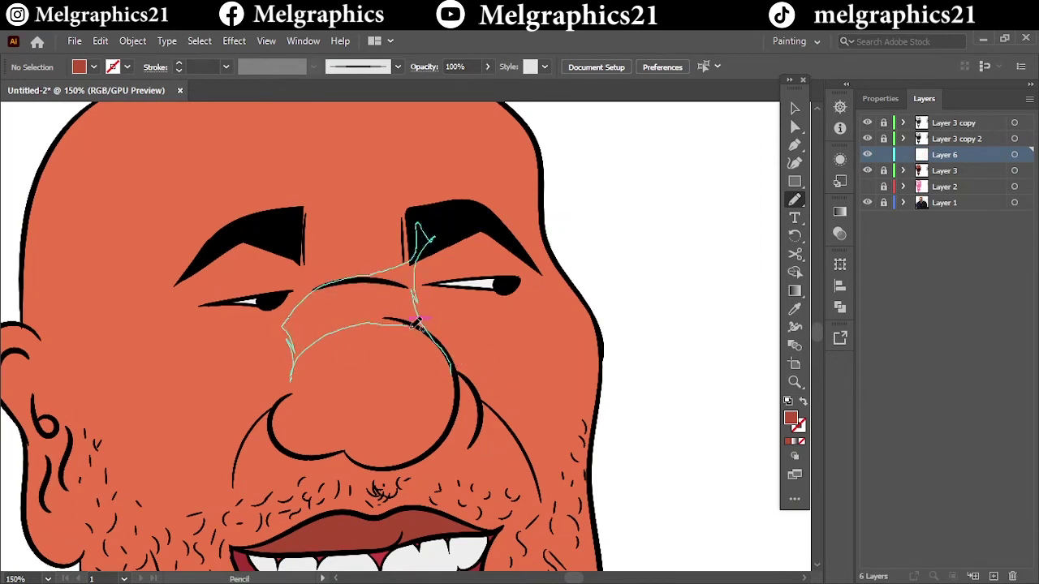
left_click_drag(416, 323, 415, 323)
key("ctrl+0")
scroll(468, 432, "up", 5)
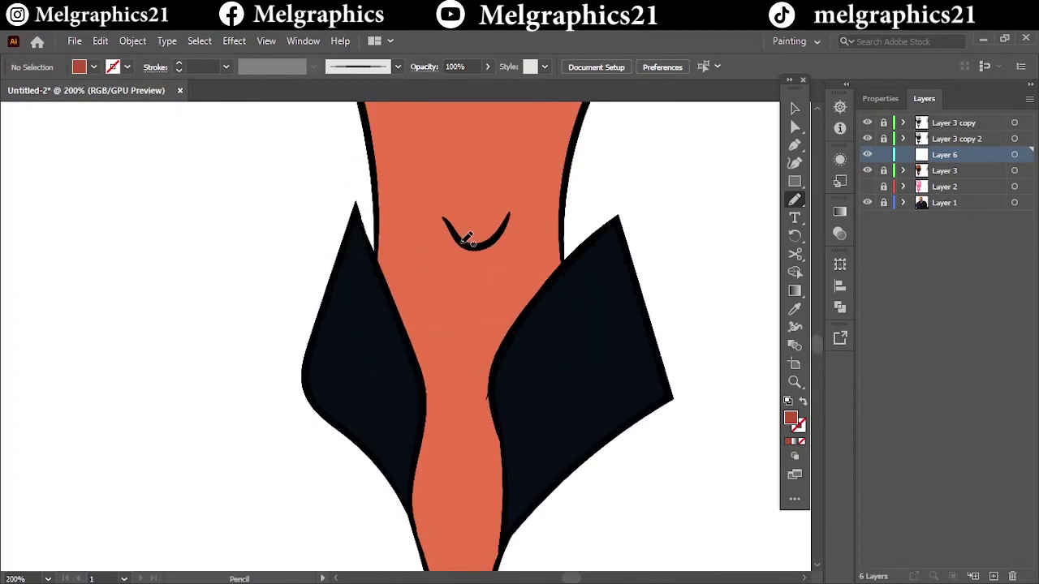
key("ctrl+z")
left_click_drag(520, 208, 503, 235)
key("ctrl+0")
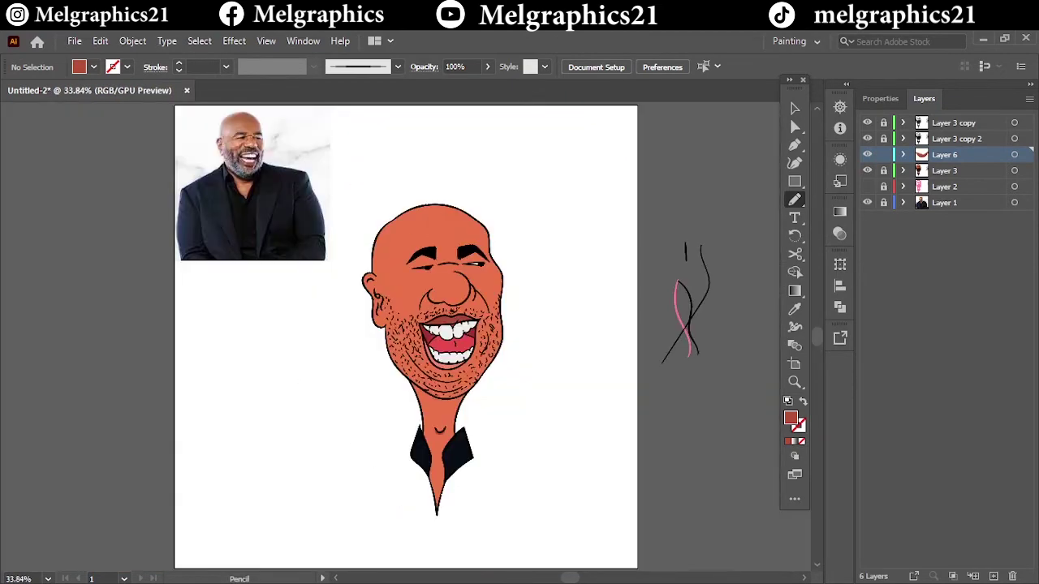
Step: Set the fill to red-brown #842520 and apply it to the crease shadow
double_click(789, 418)
left_click(703, 288)
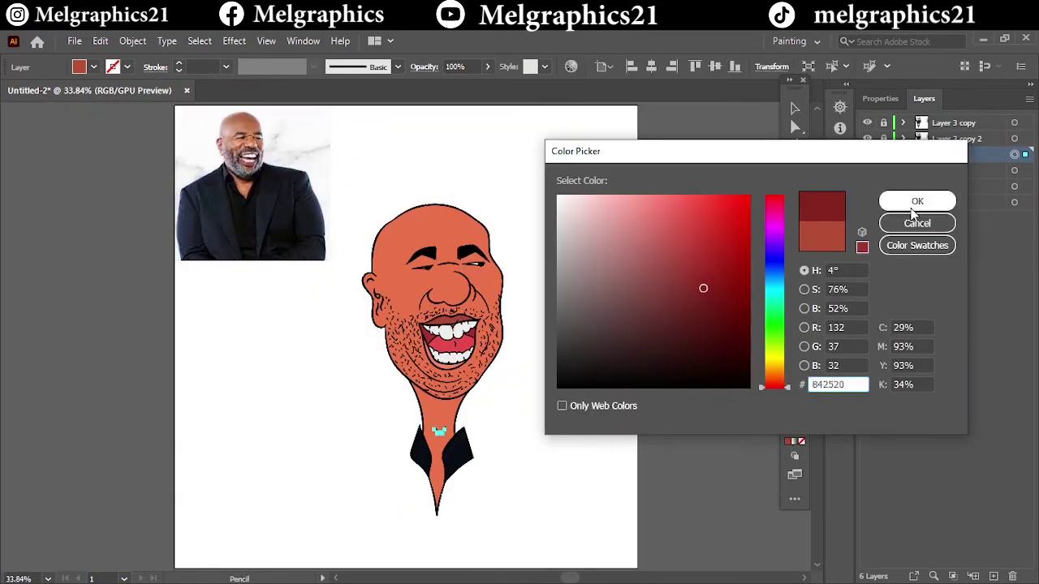
left_click(918, 200)
double_click(790, 419)
left_click(915, 201)
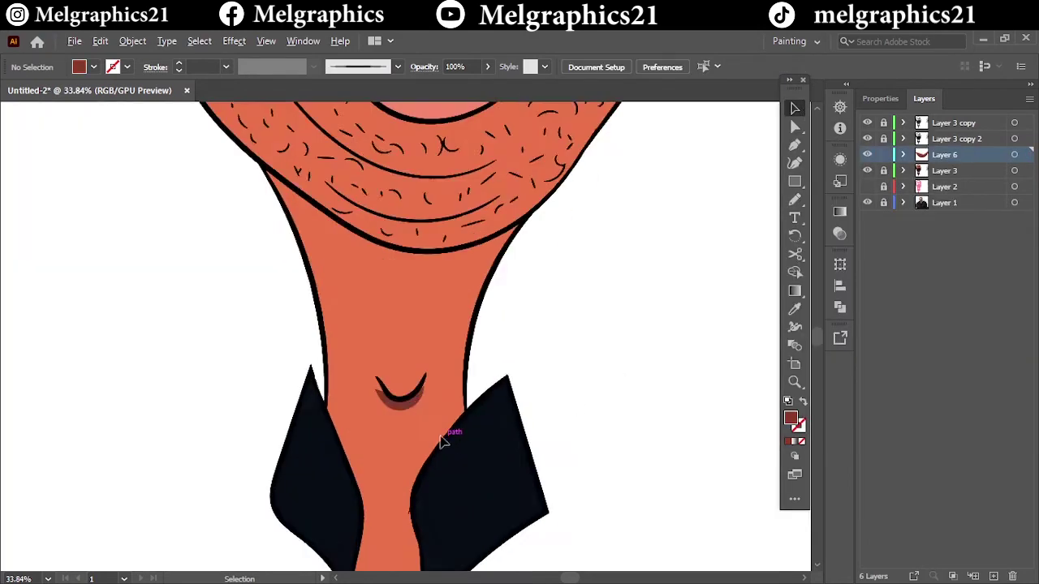
scroll(368, 383, "down", 5)
scroll(597, 344, "up", 3)
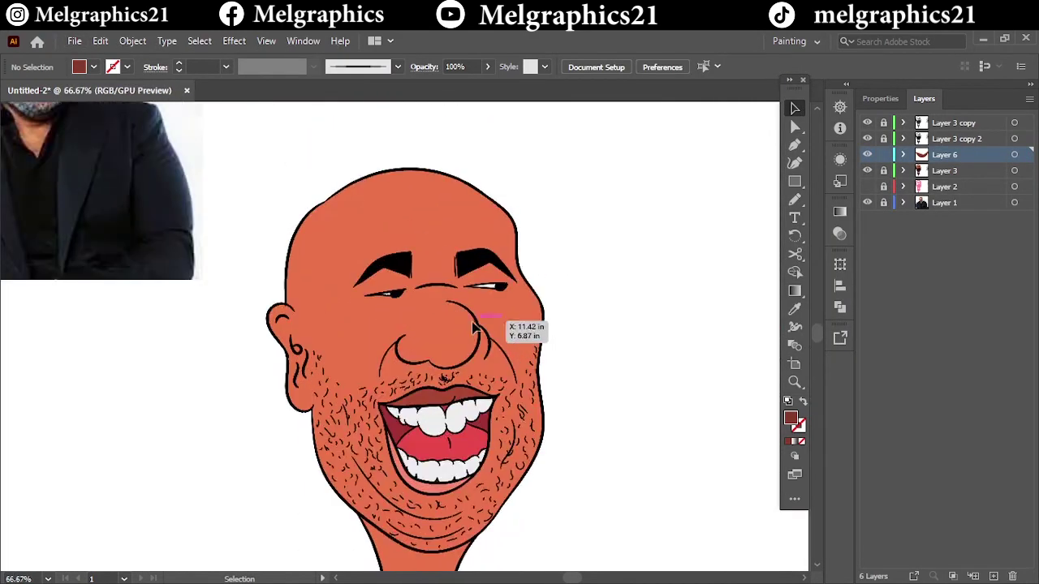
scroll(527, 336, "down", 2)
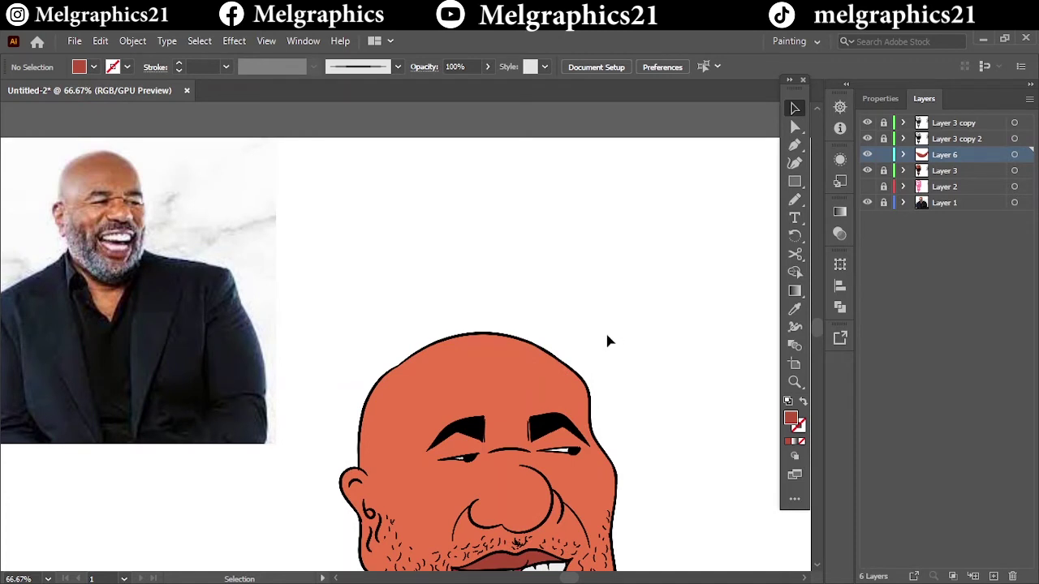
scroll(506, 413, "up", 1)
scroll(598, 432, "up", 1)
scroll(672, 226, "right", 3)
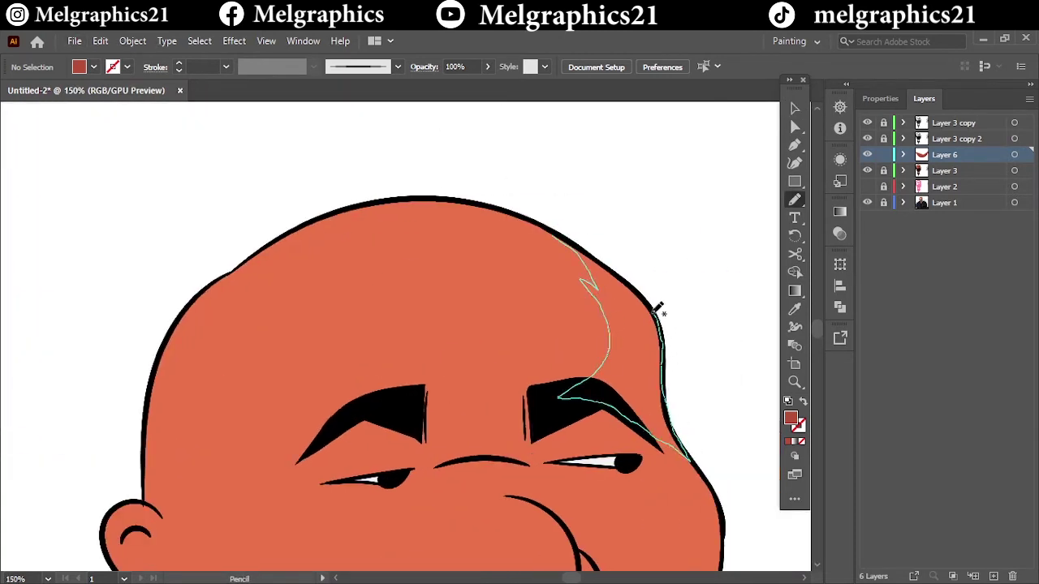
Step: Pencil shadows on the right forehead, nose bridge and under the right brow
left_click_drag(659, 309, 656, 305)
scroll(516, 268, "down", 4)
scroll(515, 268, "up", 3)
scroll(515, 268, "up", 2)
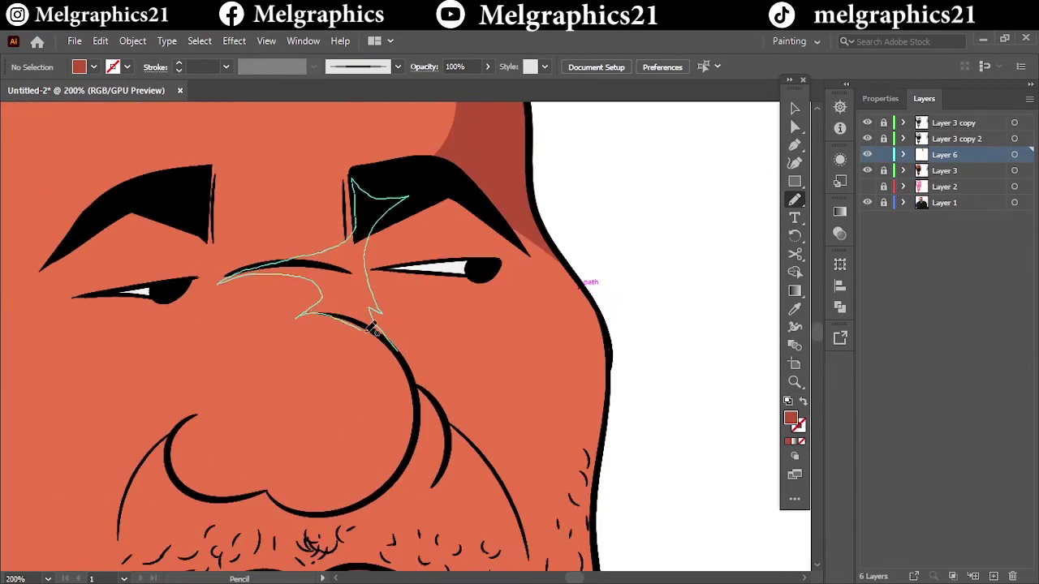
left_click_drag(372, 327, 374, 329)
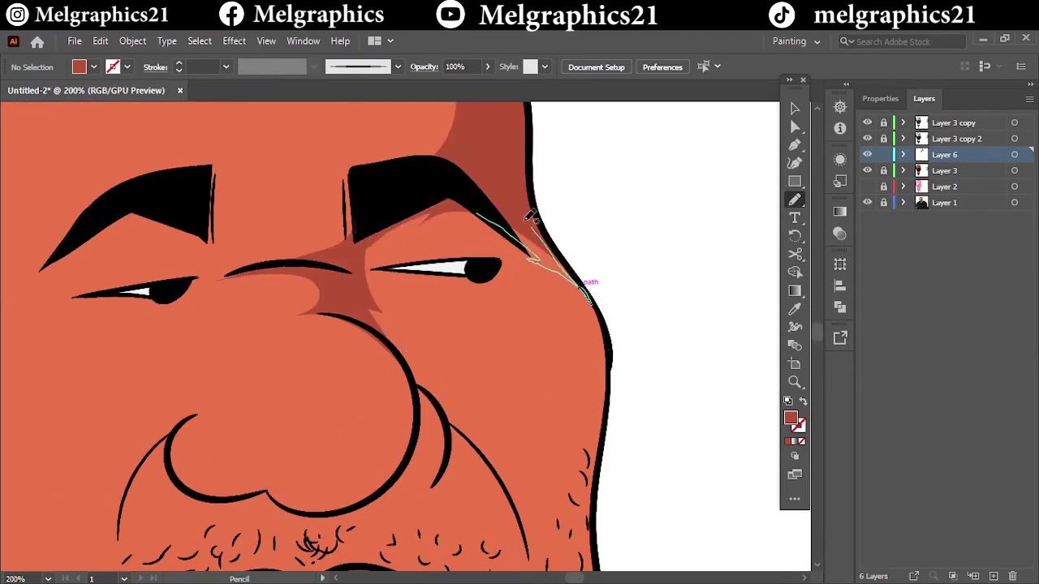
left_click_drag(530, 214, 524, 211)
left_click_drag(342, 264, 341, 261)
scroll(502, 322, "down", 4)
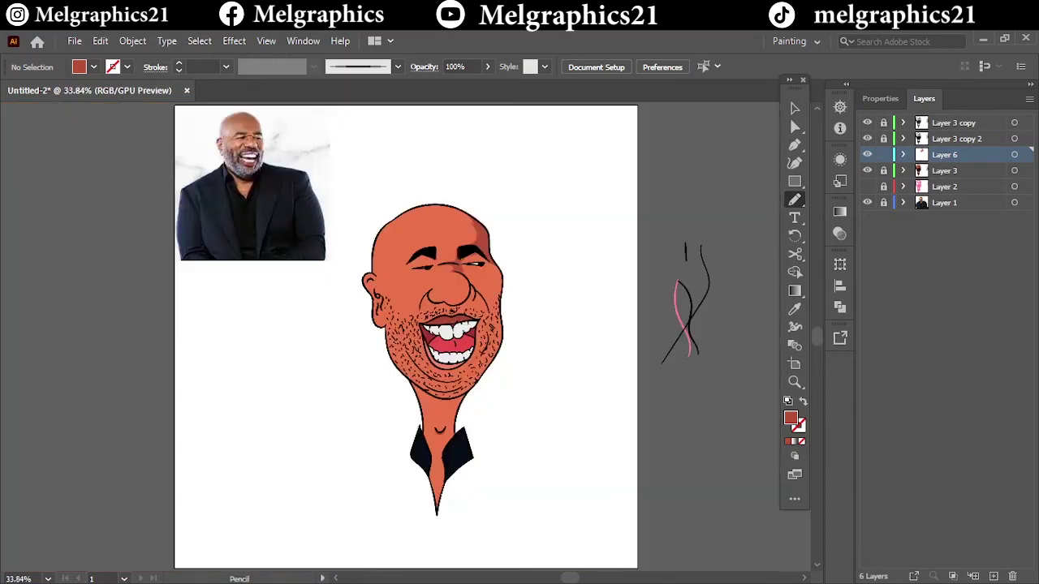
scroll(502, 321, "up", 3)
scroll(503, 322, "up", 1)
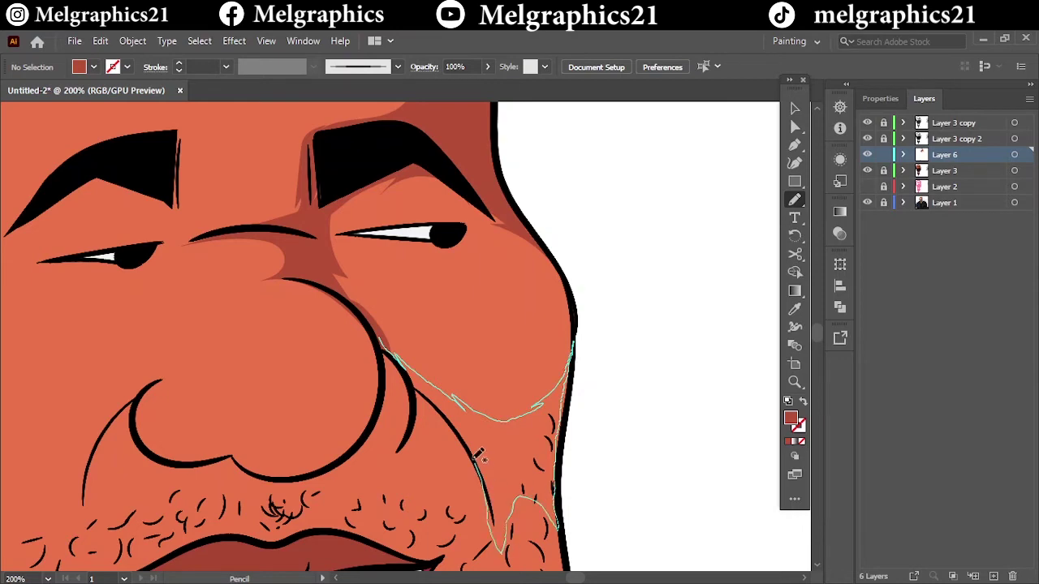
Step: Shade the right cheek down toward the chin and beside the mouth
left_click_drag(478, 457, 481, 460)
scroll(510, 361, "down", 4)
scroll(510, 358, "up", 3)
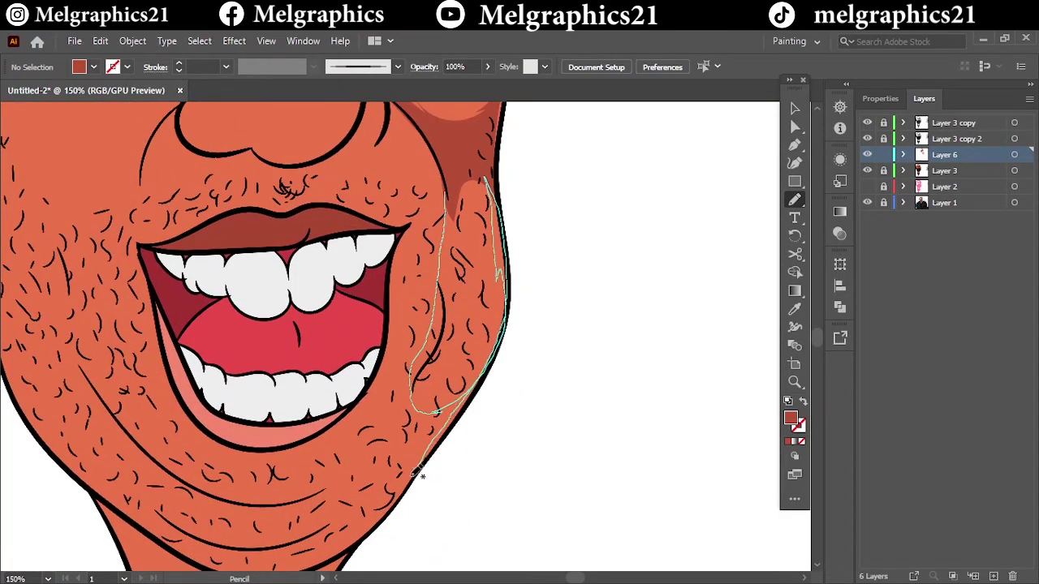
left_click_drag(454, 165, 453, 162)
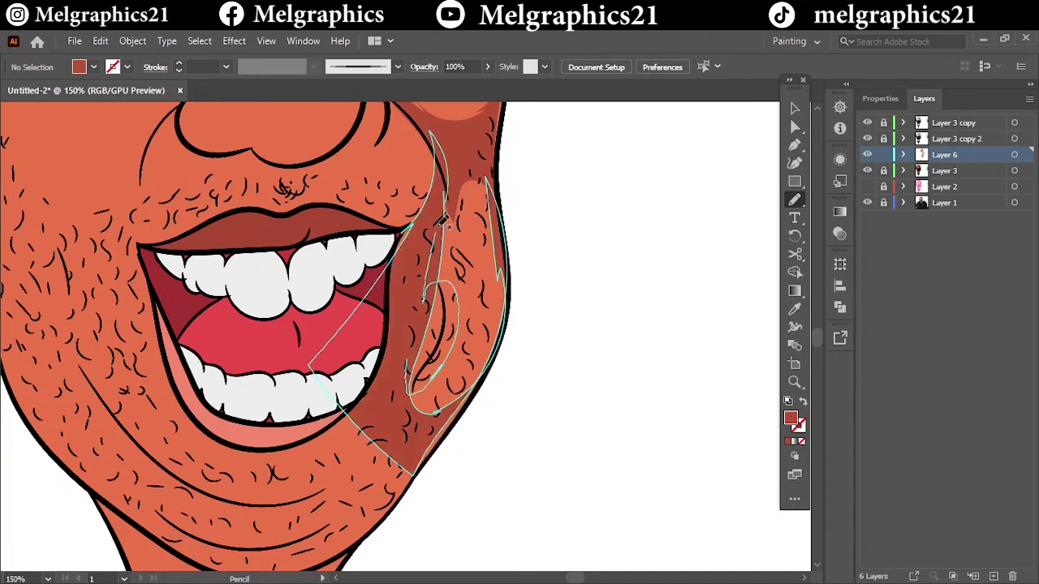
left_click_drag(471, 327, 471, 414)
key("ctrl+0")
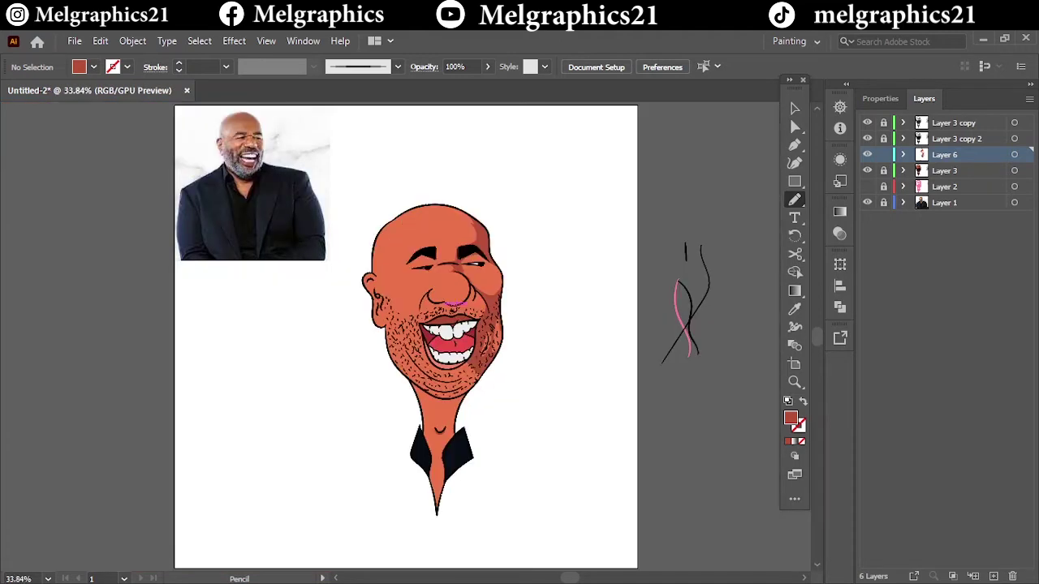
Step: Draw dark reddish-brown shadows beside the upper lip and under the nose
scroll(453, 302, "up", 3)
scroll(453, 302, "up", 2)
scroll(599, 304, "up", 1)
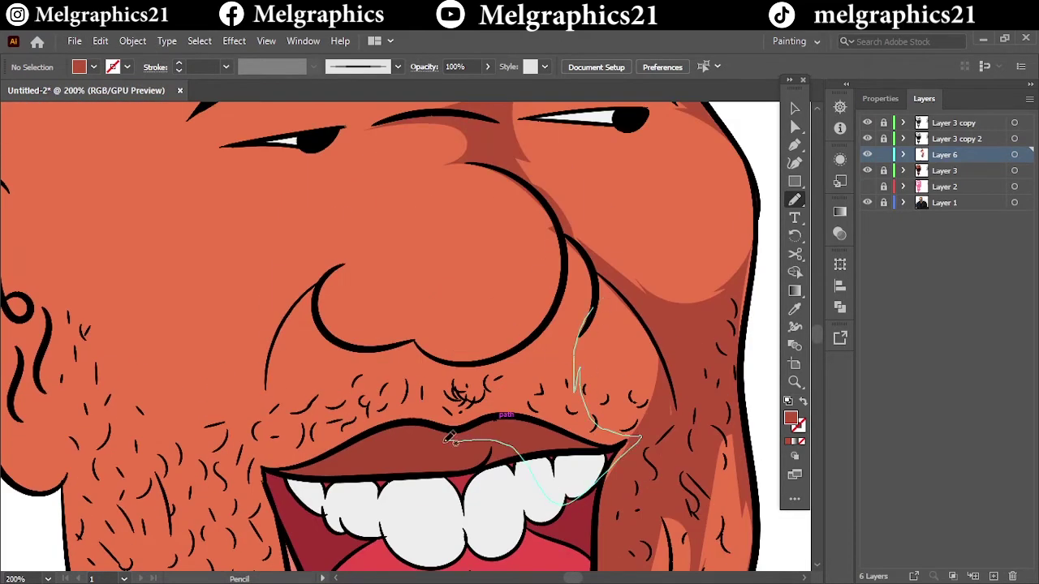
left_click_drag(569, 286, 571, 283)
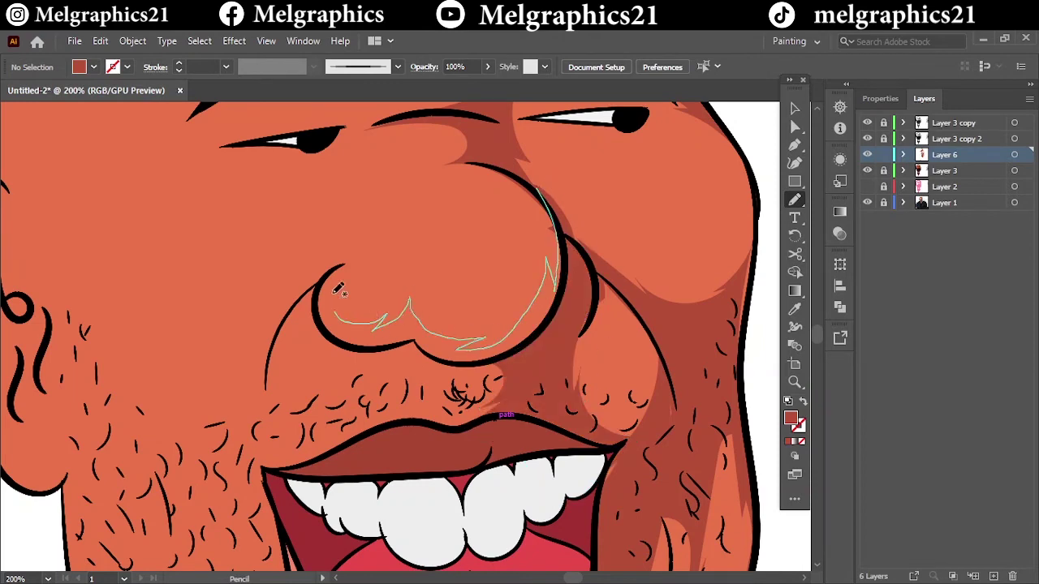
left_click_drag(569, 216, 571, 219)
key("ctrl+0")
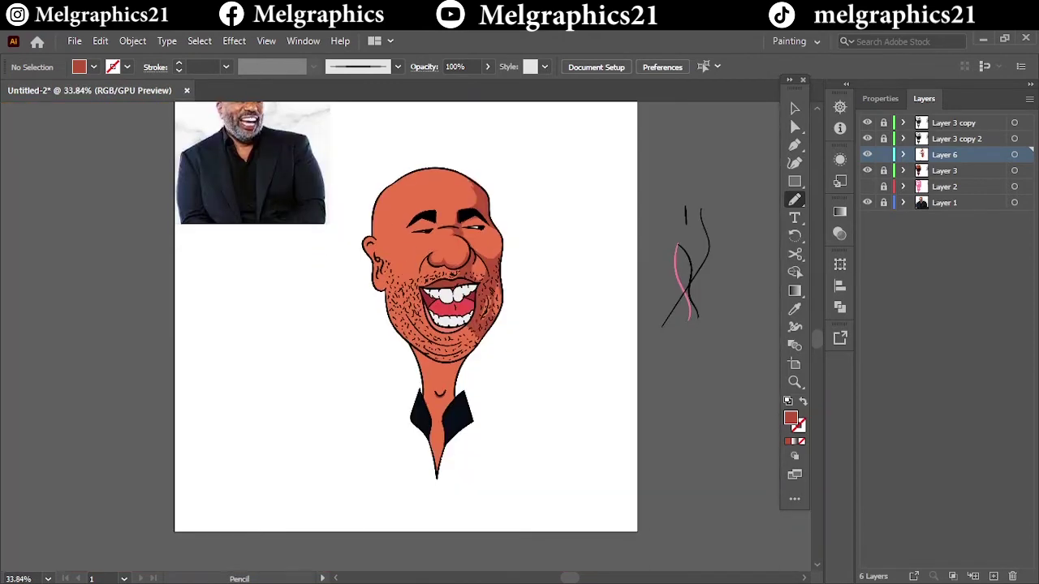
Step: Add shadow shapes along the chin fold and the left jaw
scroll(455, 366, "up", 5)
scroll(400, 225, "up", 3)
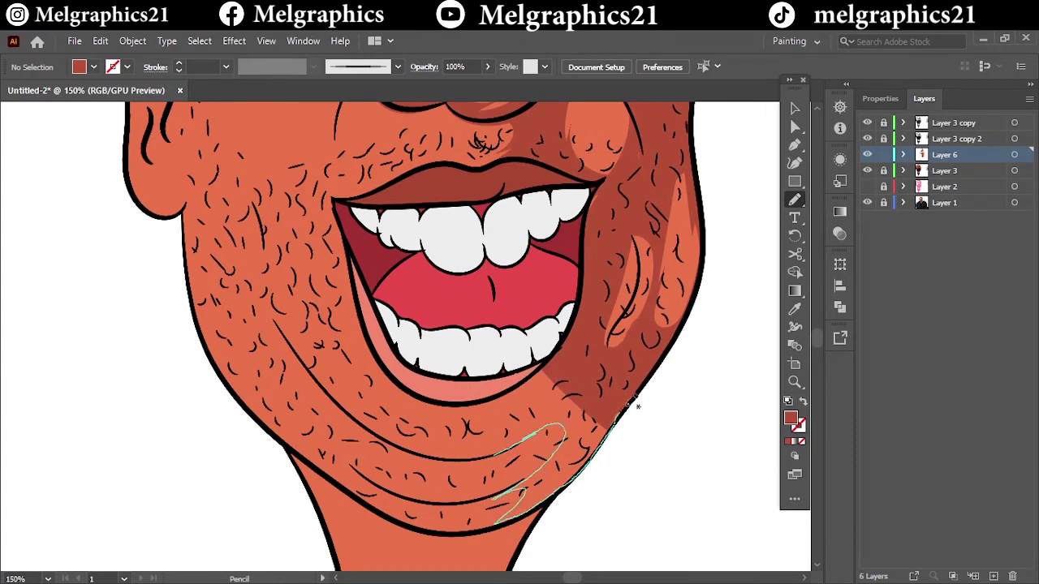
left_click_drag(452, 460, 438, 402)
key("ctrl+0")
scroll(445, 430, "up", 5)
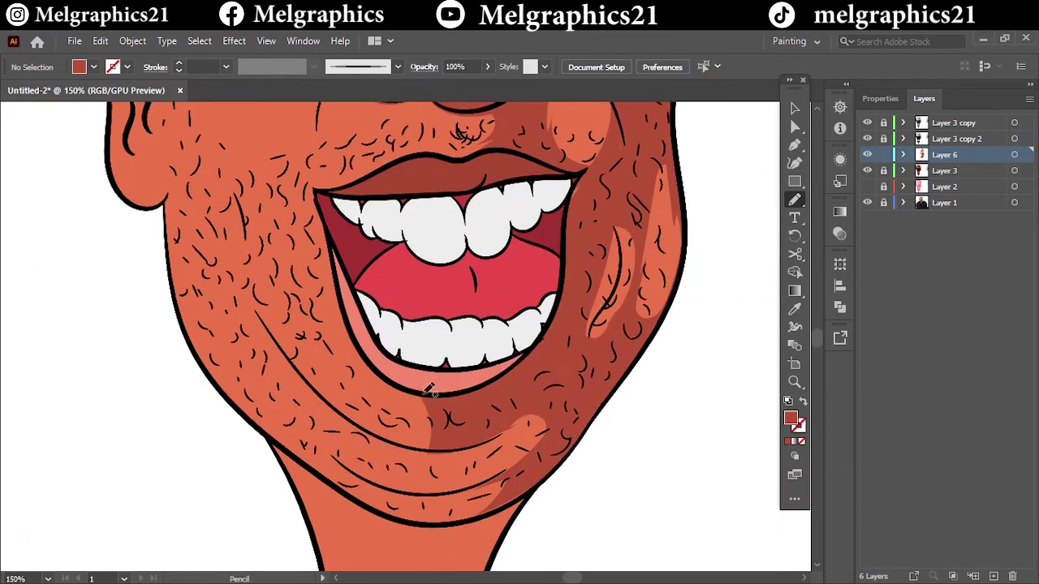
scroll(445, 432, "up", 1)
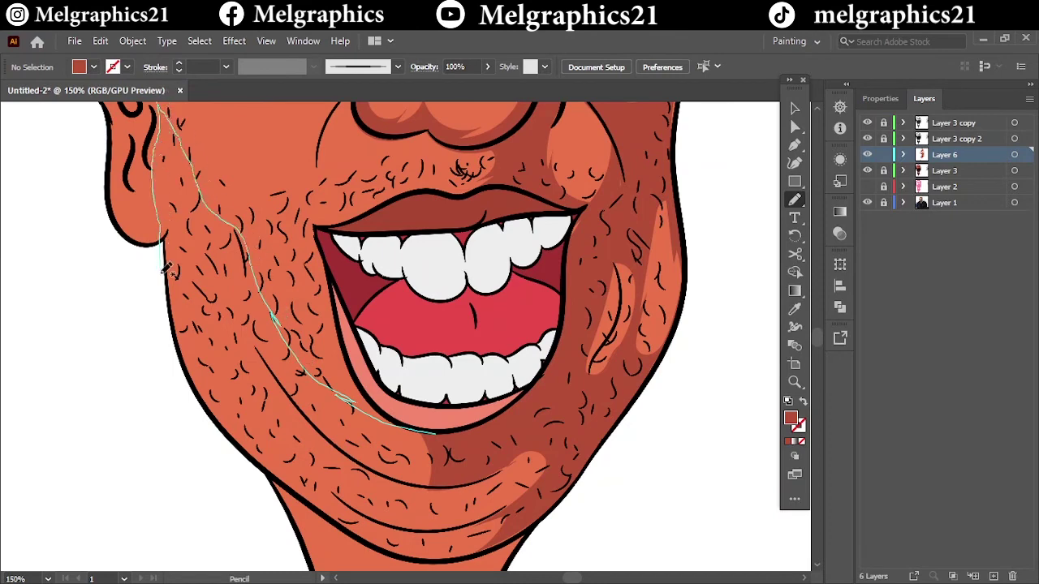
left_click_drag(376, 462, 381, 467)
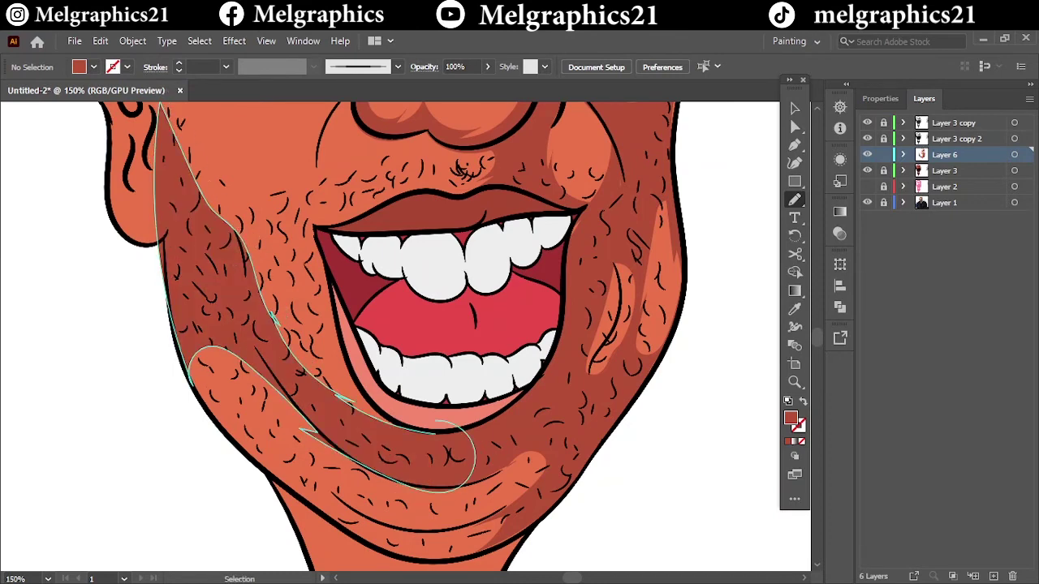
key("ctrl+0")
Step: Draw shadows along the jaw and the underside of the chin, then fit the artboard
scroll(470, 392, "up", 5)
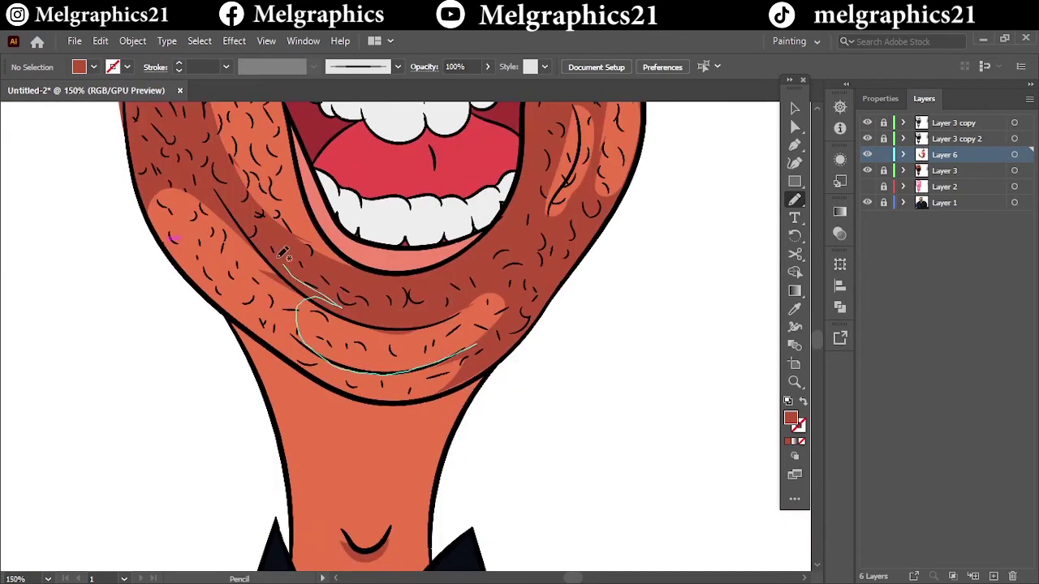
left_click_drag(457, 385, 459, 384)
scroll(459, 383, "up", 4)
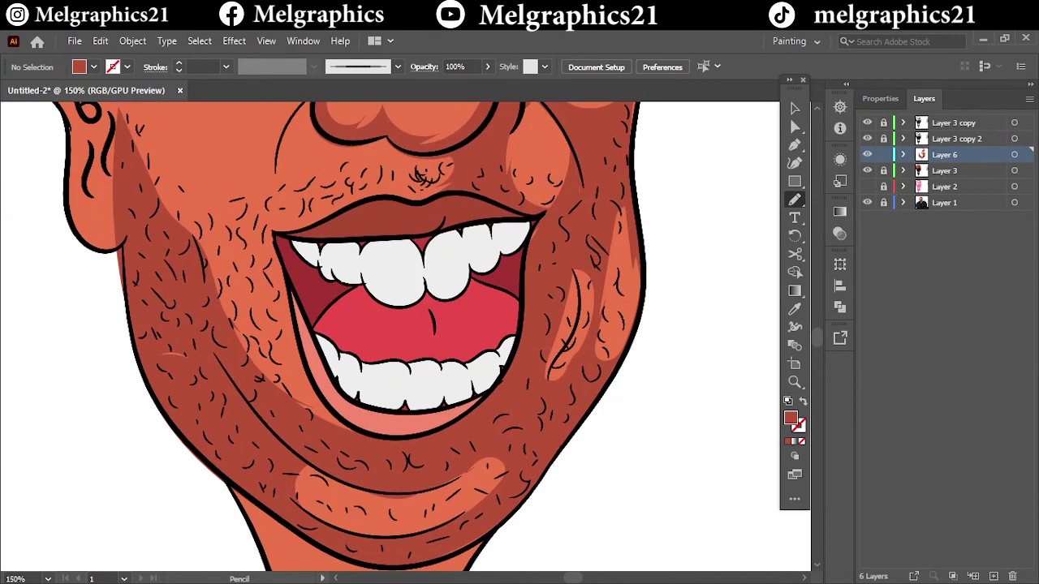
key("ctrl+0")
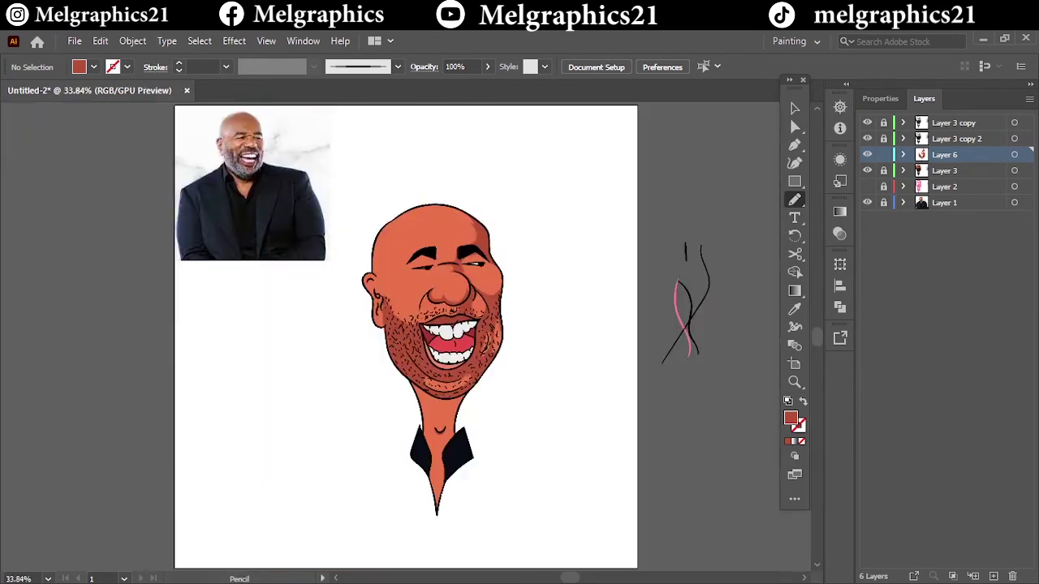
scroll(435, 443, "up", 5)
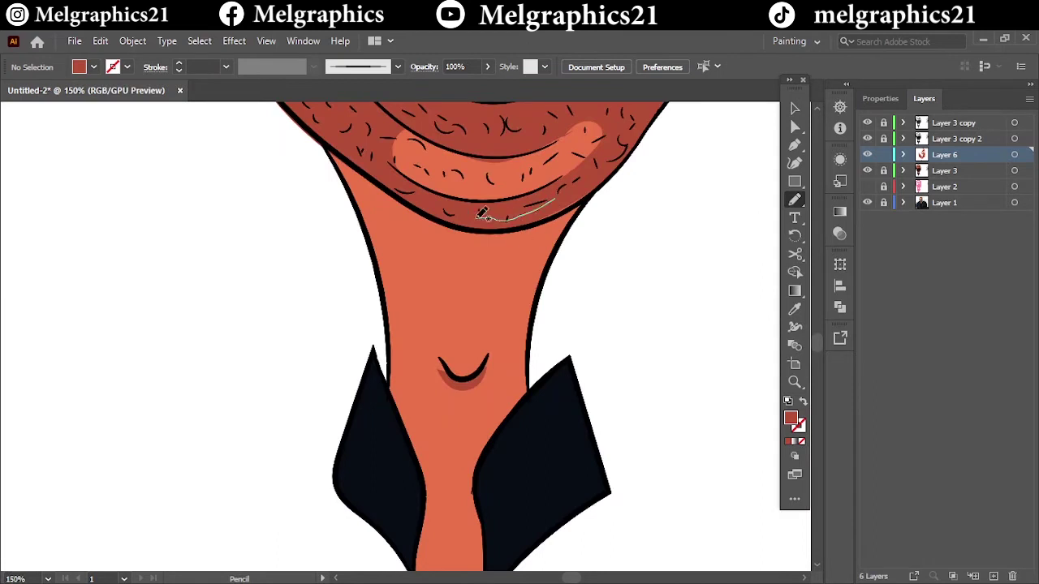
left_click_drag(532, 354, 556, 203)
key("ctrl+0")
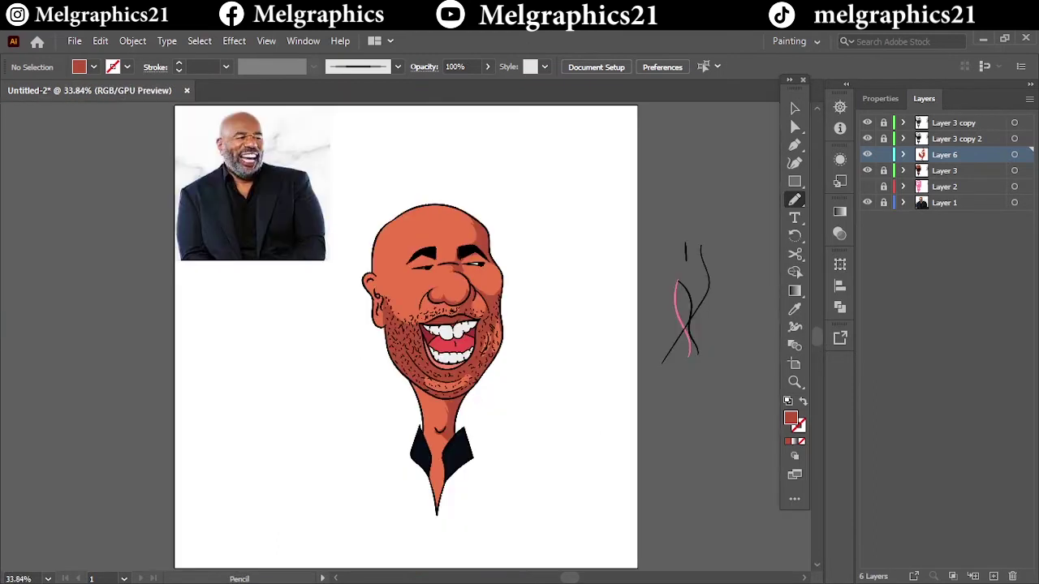
Step: Add Layer 7 and set a deeper red fill colour
left_click(994, 576)
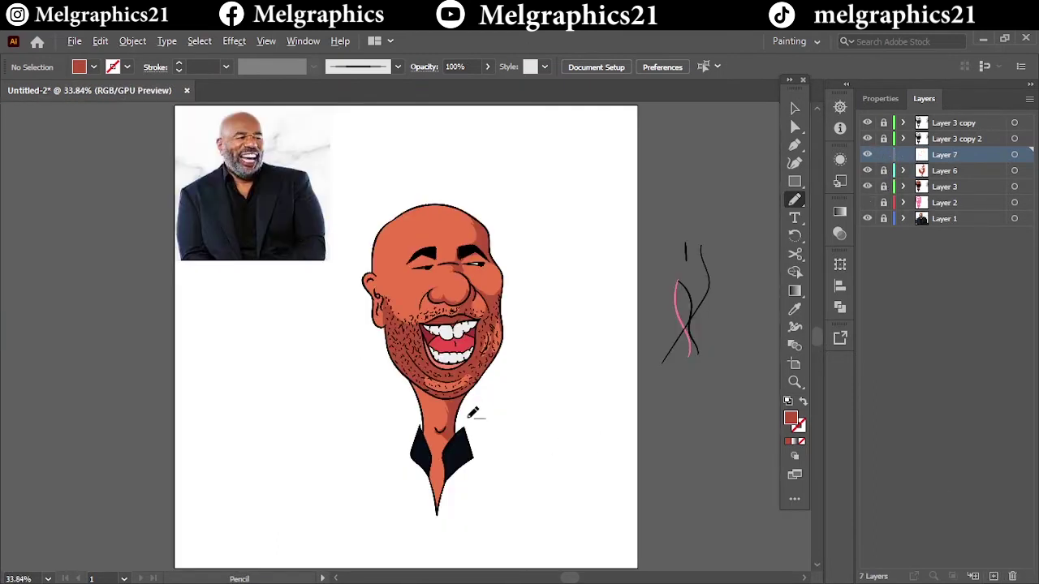
double_click(790, 418)
left_click(789, 387)
key("Return")
Step: Draw a dark shadow beside the nose
scroll(451, 329, "up", 4)
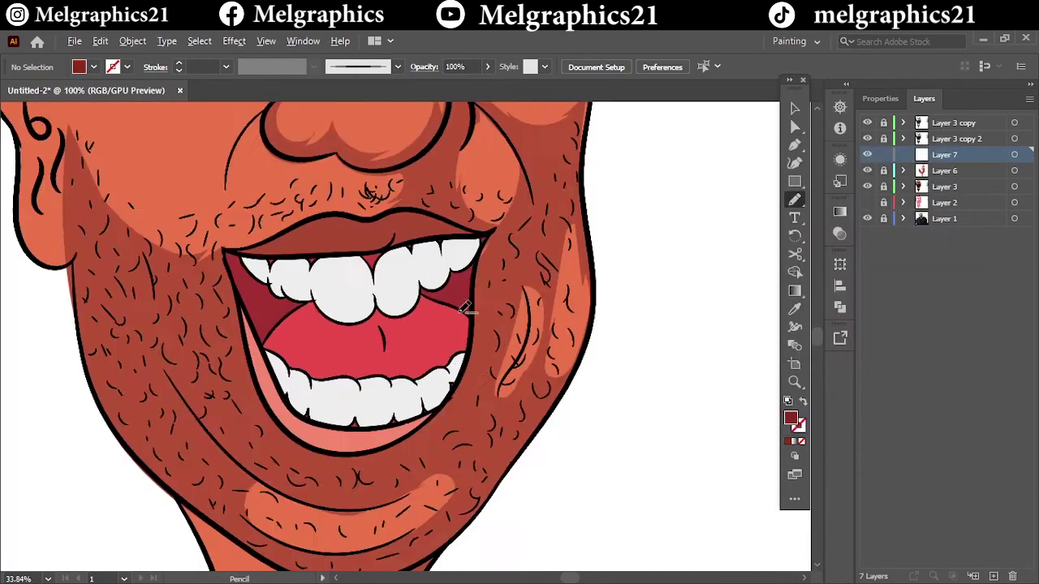
scroll(330, 255, "up", 3)
left_click_drag(436, 258, 409, 304)
key("ctrl+0")
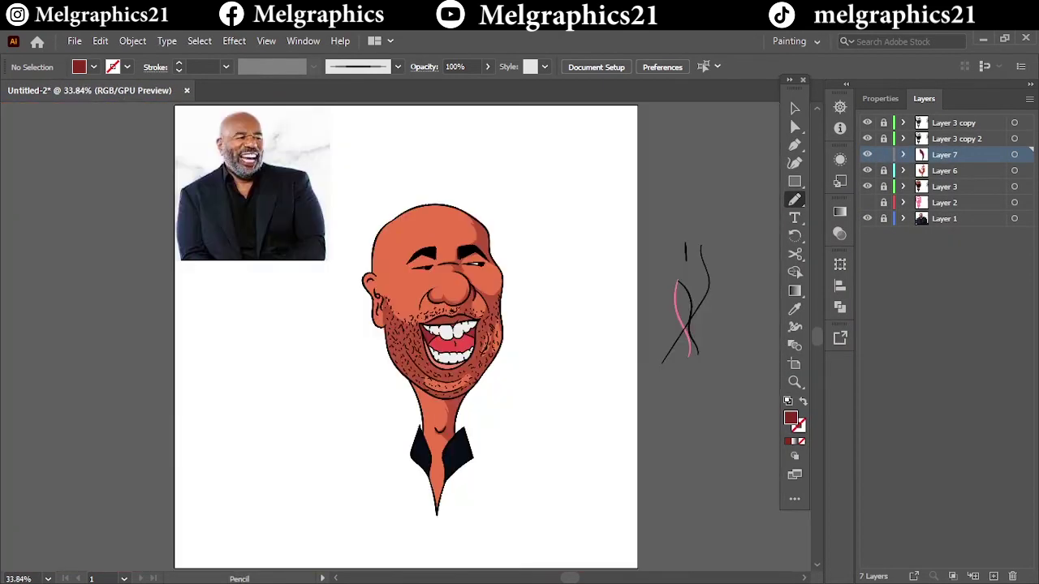
scroll(487, 313, "up", 3)
Step: Shift the dark red fill hue slightly toward orange
double_click(790, 418)
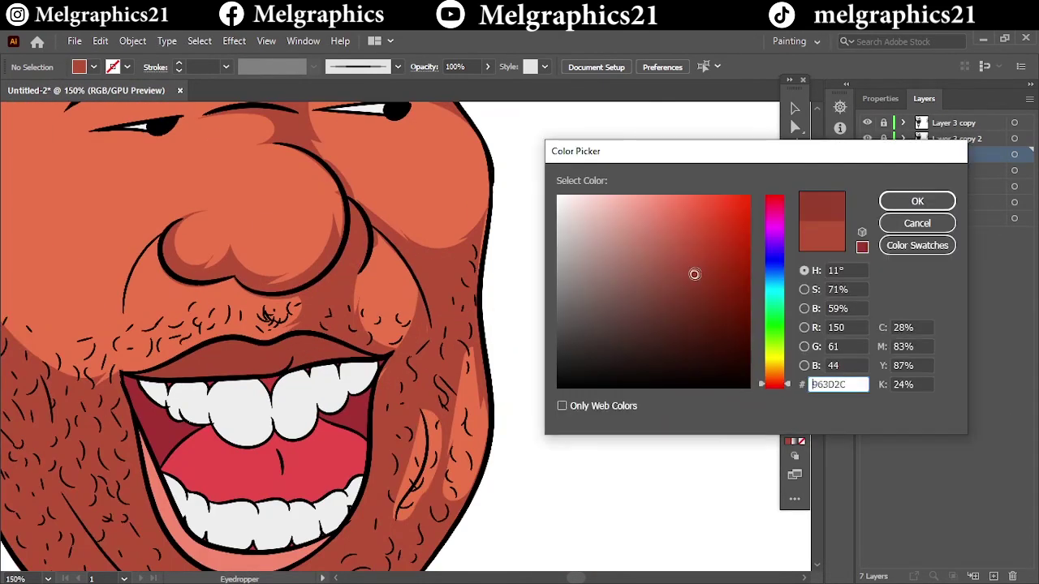
left_click_drag(786, 387, 789, 388)
left_click(893, 203)
scroll(406, 325, "up", 5)
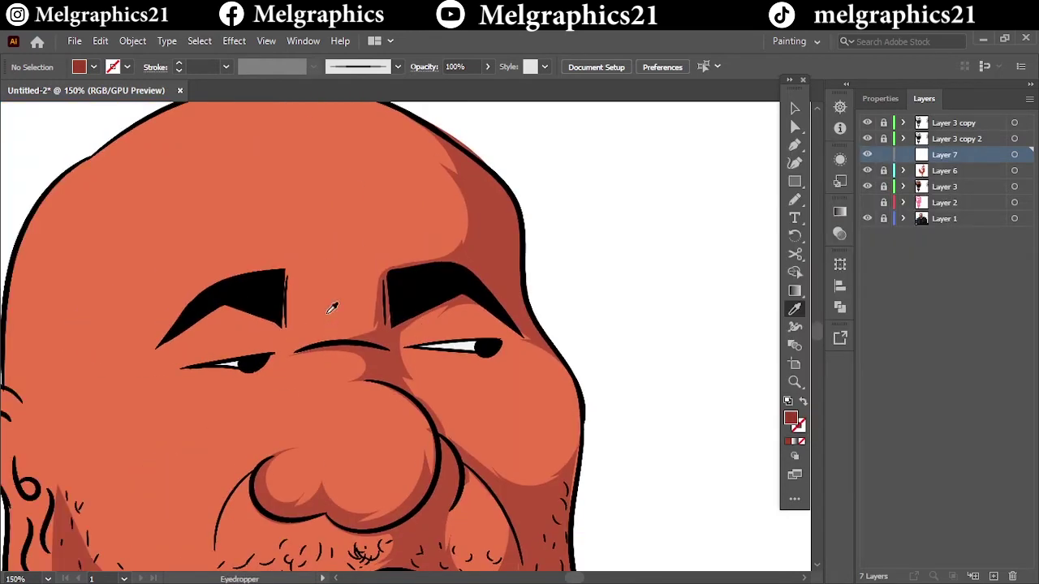
key("n")
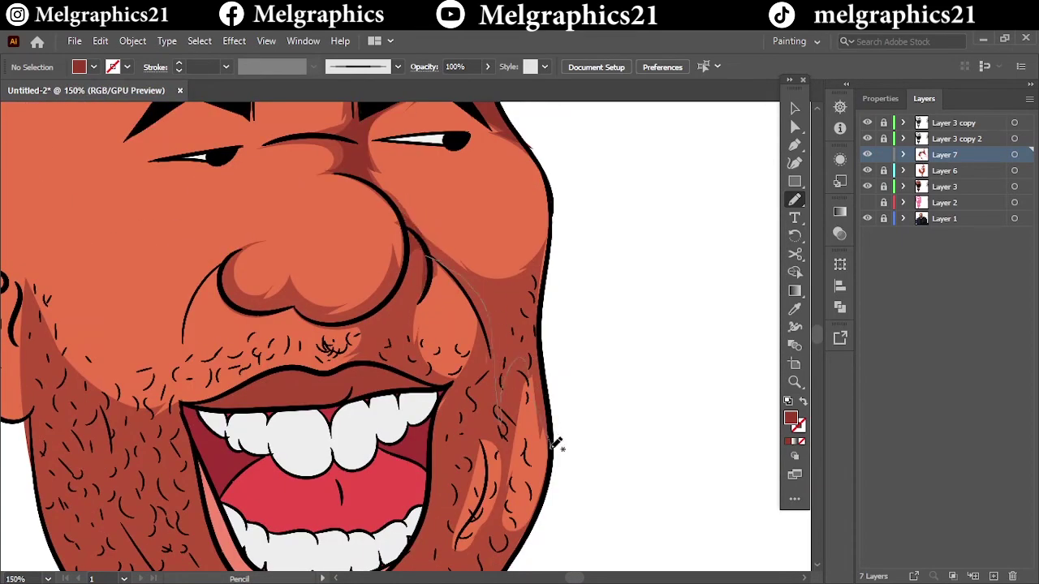
Step: Draw shadows along the right cheek, beside the nose and beside the mouth
left_click_drag(533, 273, 467, 367)
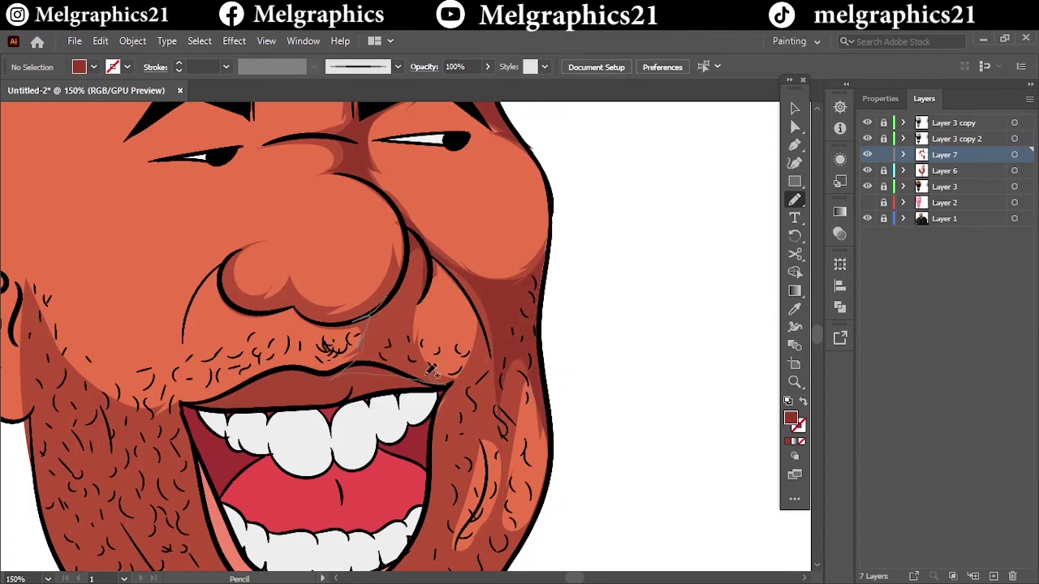
left_click_drag(391, 307, 401, 276)
left_click_drag(398, 344, 450, 384)
left_click_drag(501, 398, 496, 410)
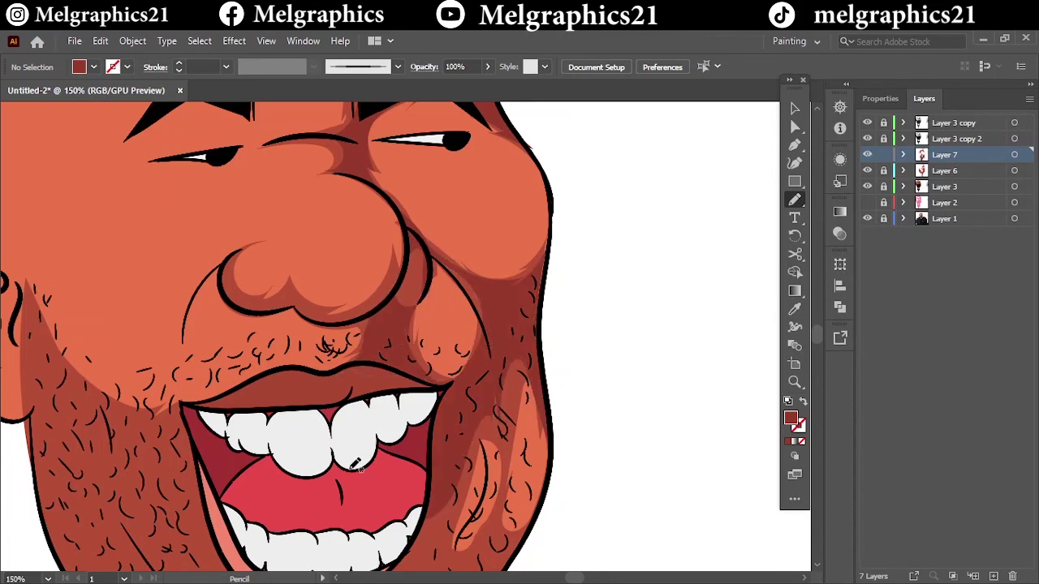
scroll(487, 406, "down", 5, "alt")
scroll(387, 464, "up", 5, "alt")
Step: Add shadow strokes on the lower right cheek and along its edge
left_click_drag(337, 255, 315, 329)
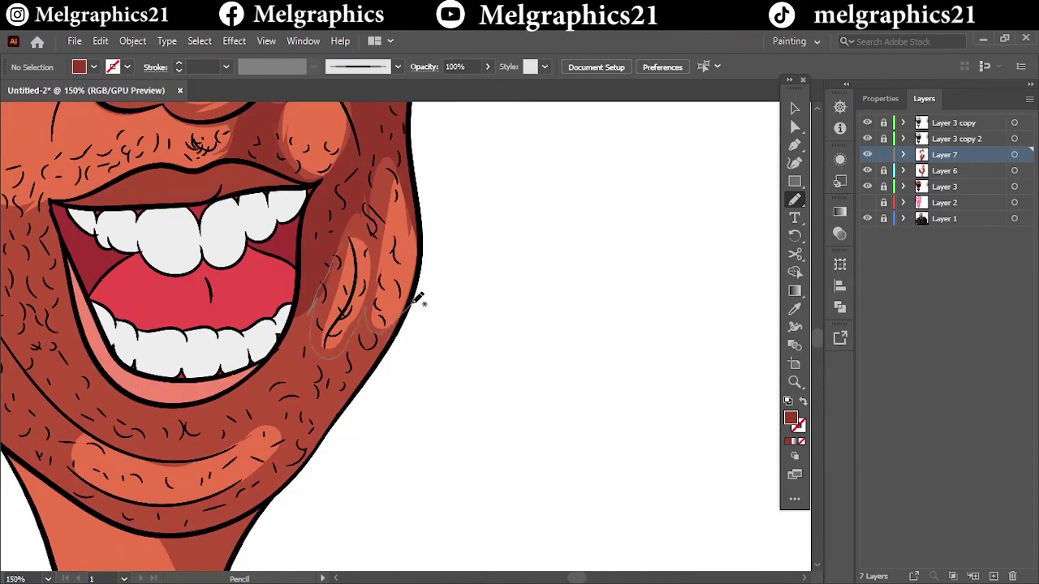
left_click_drag(312, 267, 358, 230)
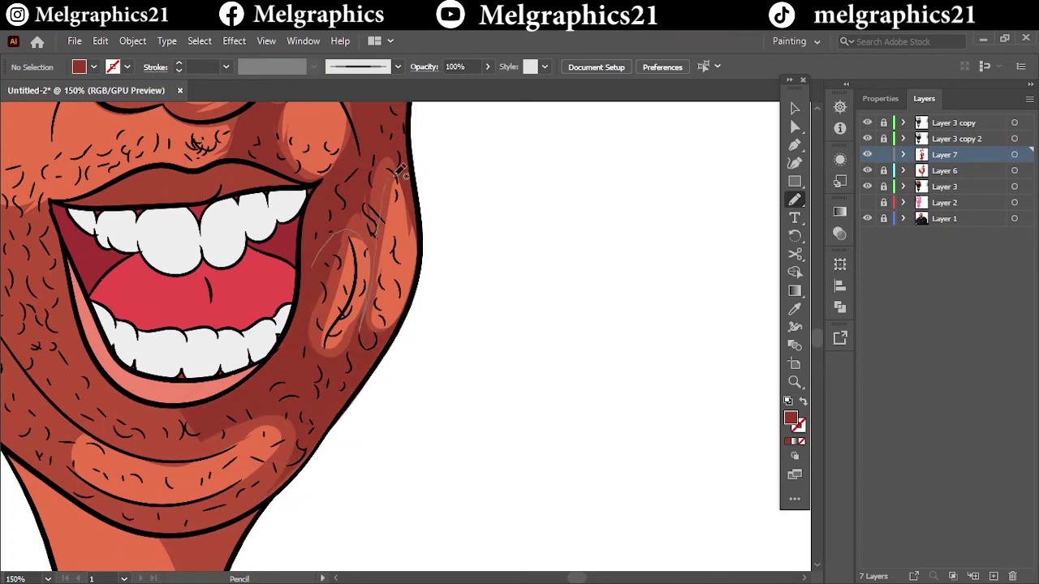
left_click_drag(400, 173, 406, 177)
key("ctrl+0")
scroll(444, 382, "up", 5, "alt")
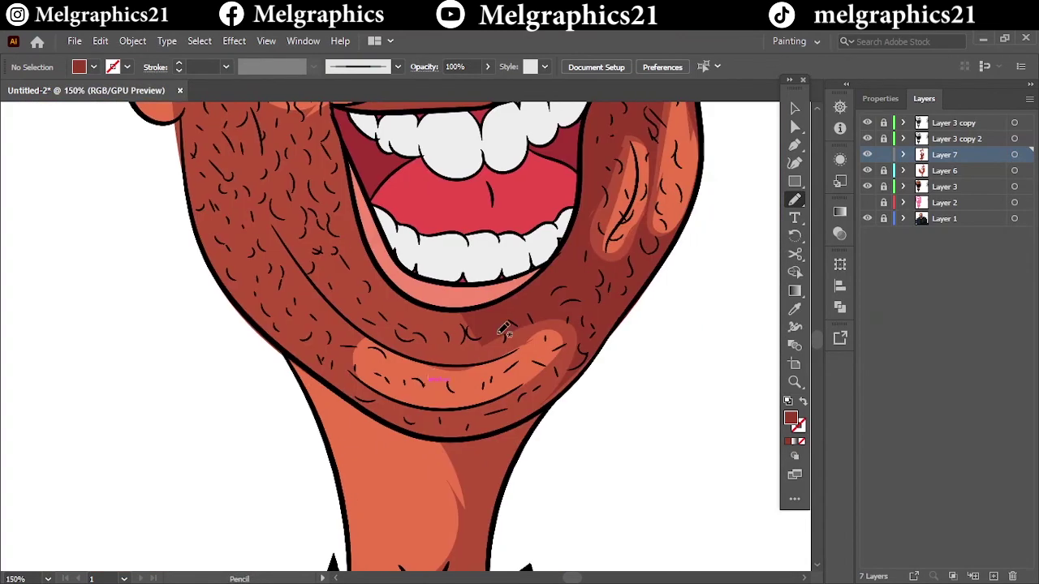
Step: Draw a shadow from the right cheek to the chin and a darker band down the neck
mouse_move(580, 345)
left_mouse_down()
mouse_move(493, 418)
mouse_move(439, 430)
left_mouse_up()
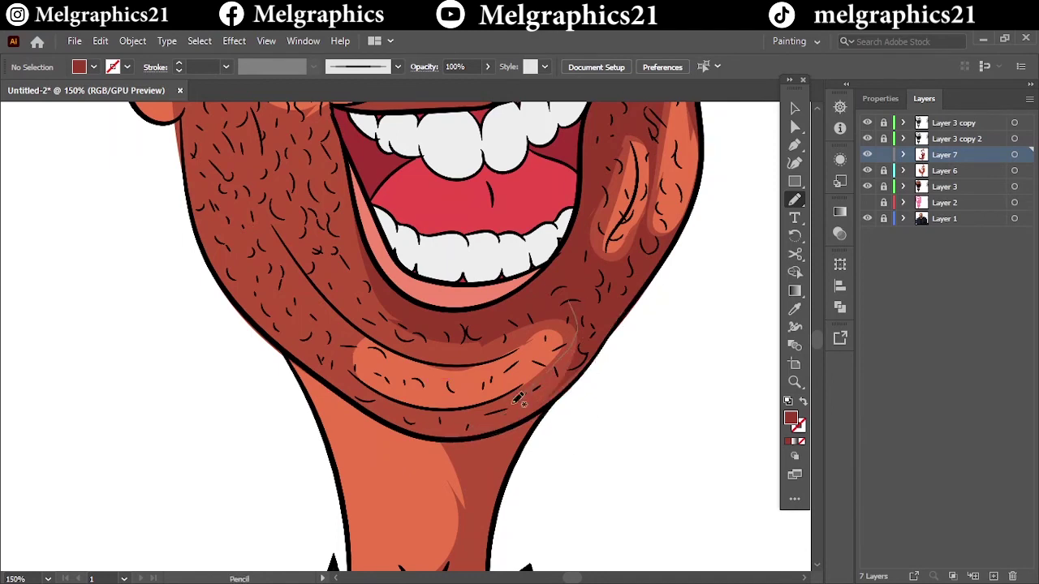
scroll(510, 296, "down", 5)
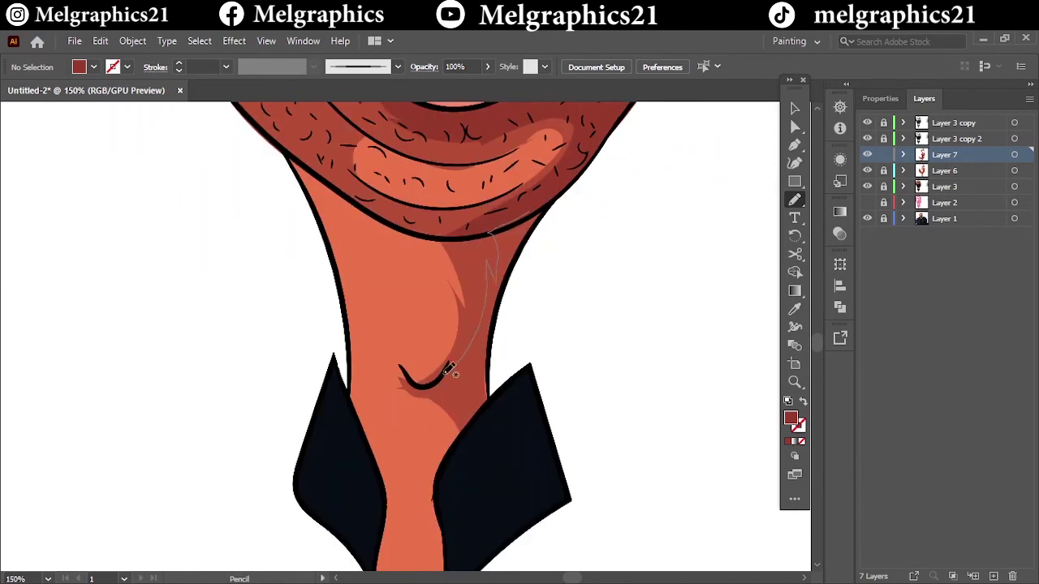
left_click_drag(448, 370, 493, 325)
key("ctrl+0")
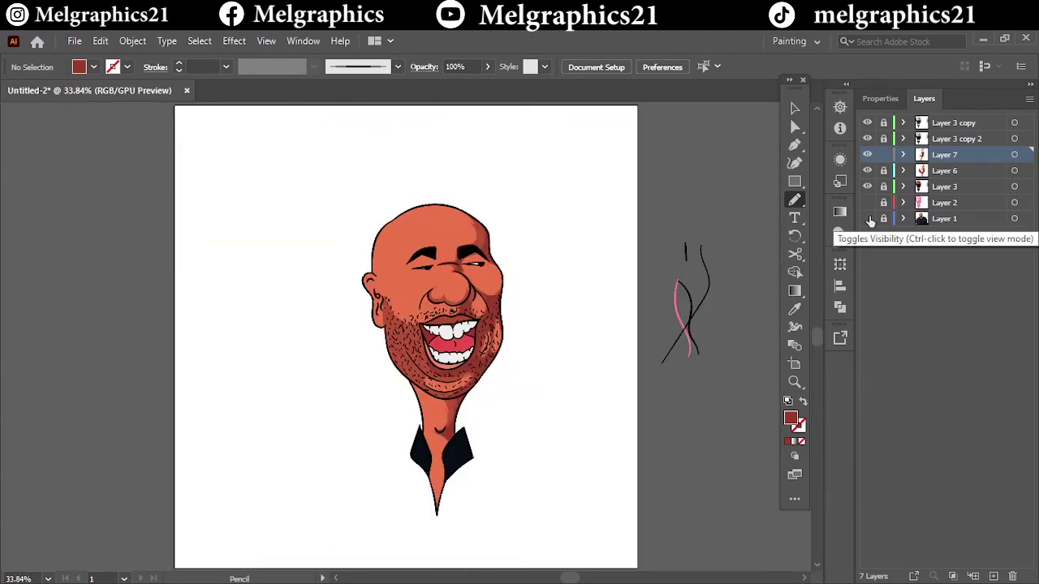
Step: Add Layer 8 above Layer 3 and show the reference photo again
left_click(958, 187)
left_click(994, 576)
scroll(395, 235, "up", 1)
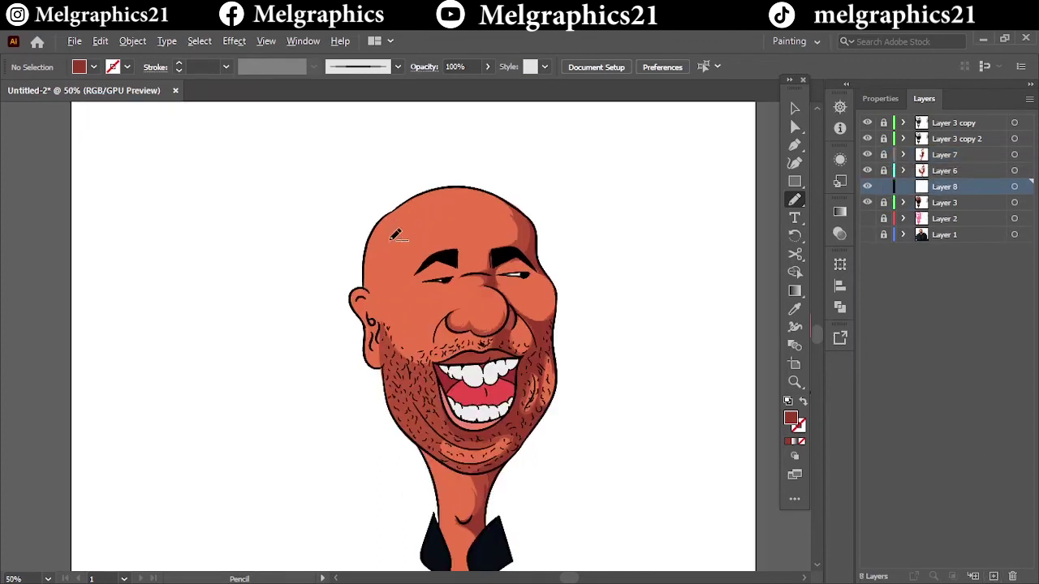
left_click(867, 235)
Step: Sample the orange skin, lighten it, and draw a highlight patch on the forehead
key("i")
left_click(541, 295)
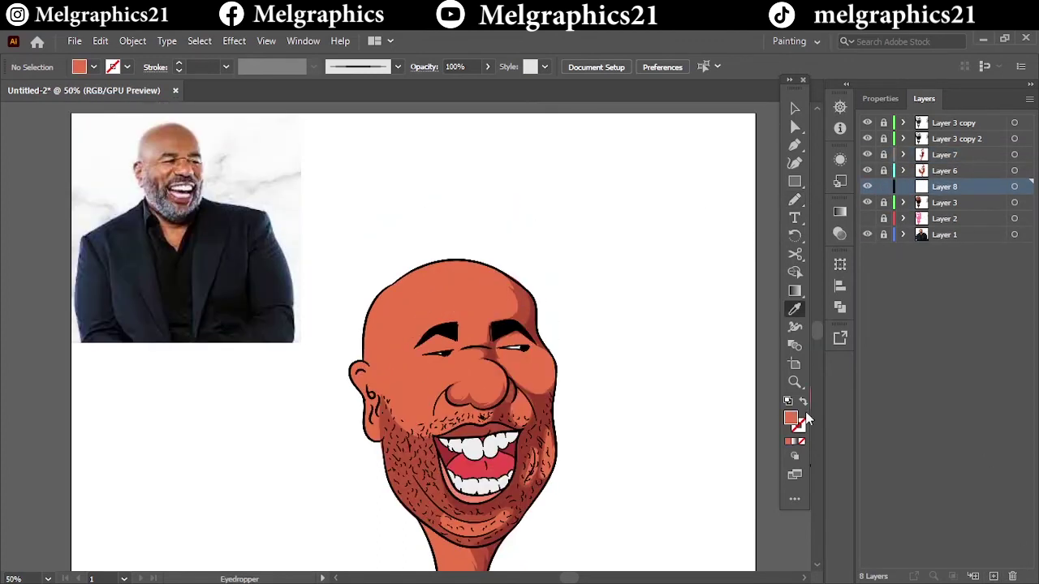
double_click(791, 418)
left_click(687, 212)
key("Return")
key("n")
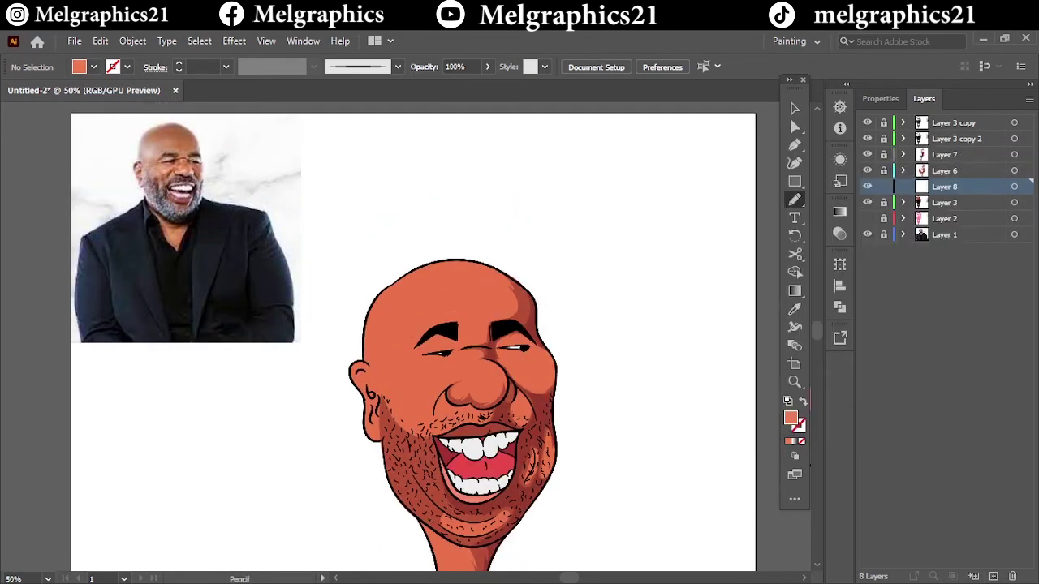
left_click_drag(401, 297, 403, 299)
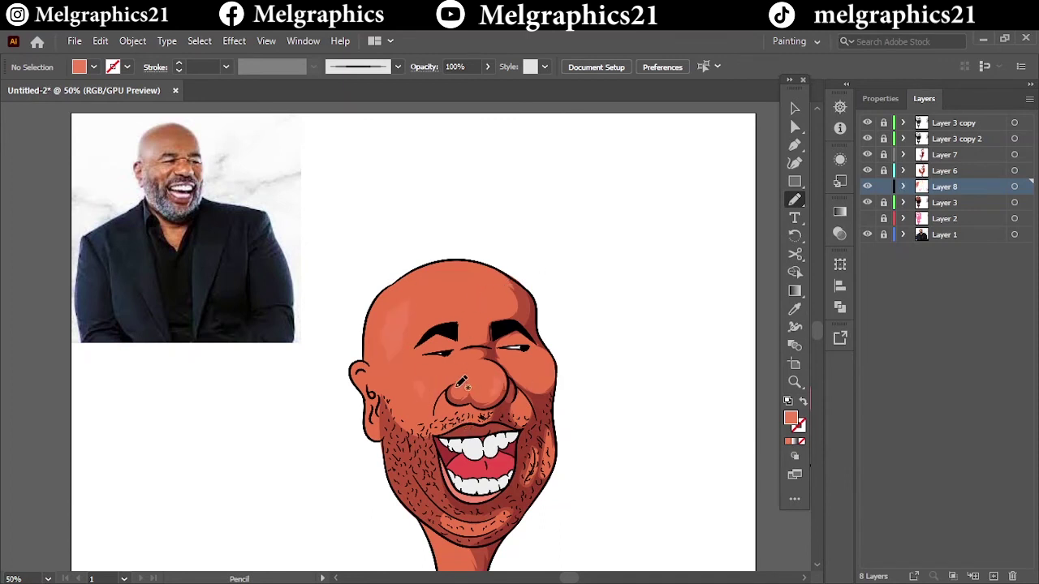
scroll(479, 557, "down", 3)
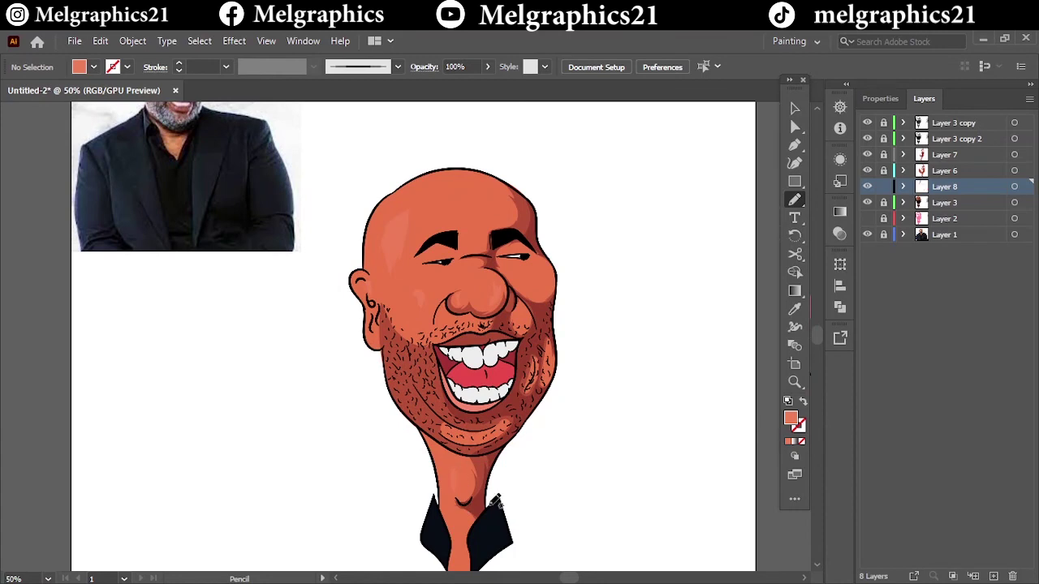
key("ctrl+minus")
Step: Lighten all highlight patches with Edit > Edit Colors > Recolor Artwork, then deselect
left_click(1014, 187)
key("ctrl+plus")
key("ctrl+plus")
left_click(100, 41)
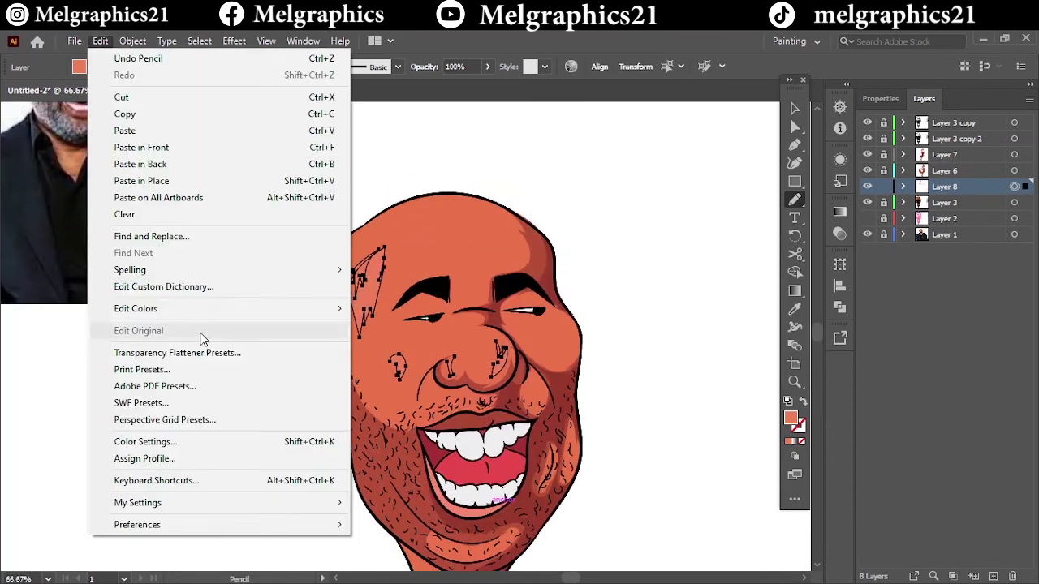
left_click(389, 309)
left_click_drag(641, 484, 655, 483)
left_click(867, 520)
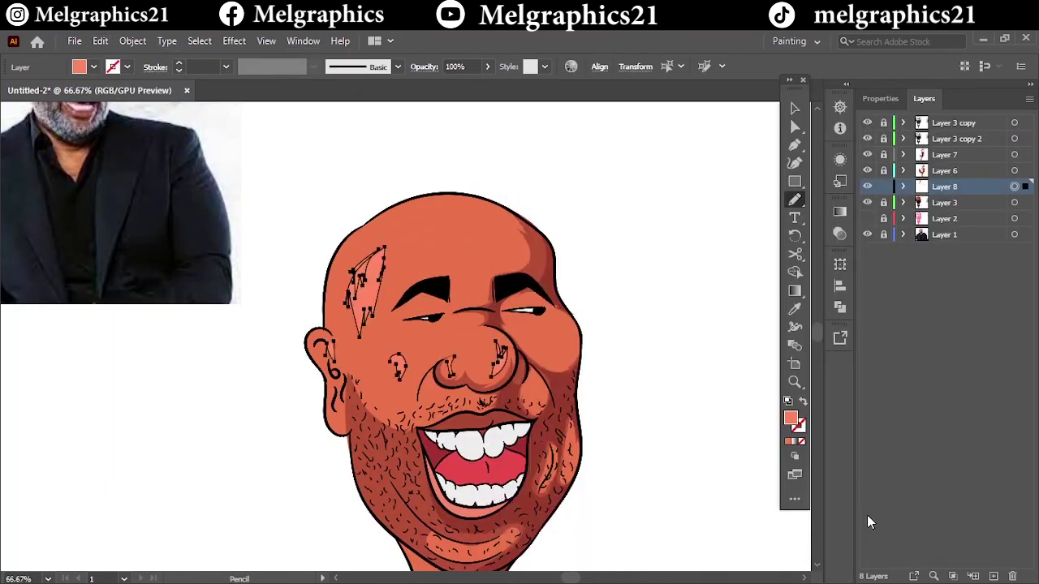
key("ctrl+0")
key("v")
left_click(596, 193)
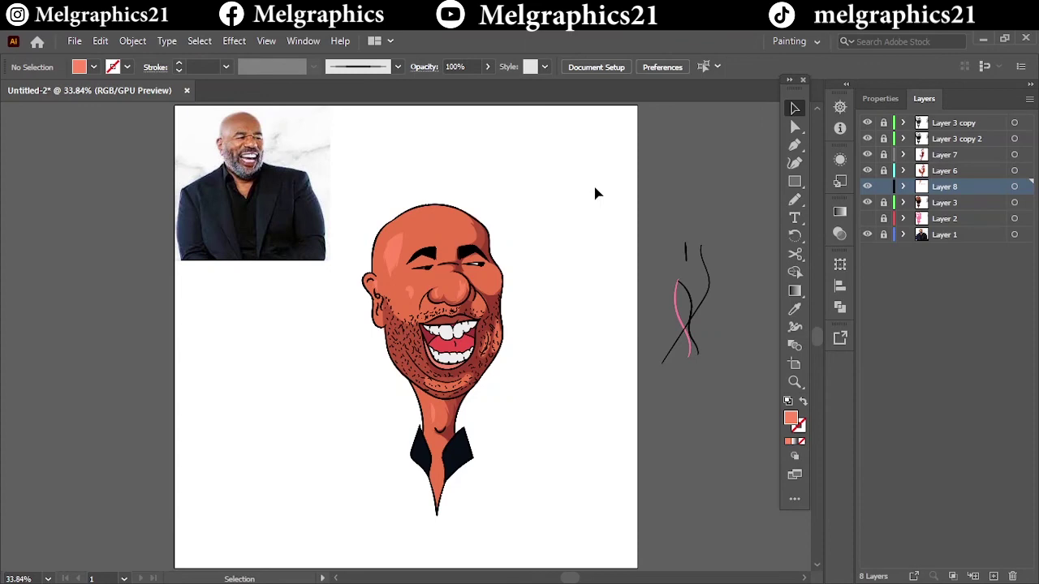
Step: On Layer 6, draw a small shadow shape next to the mustache
key("ctrl+1")
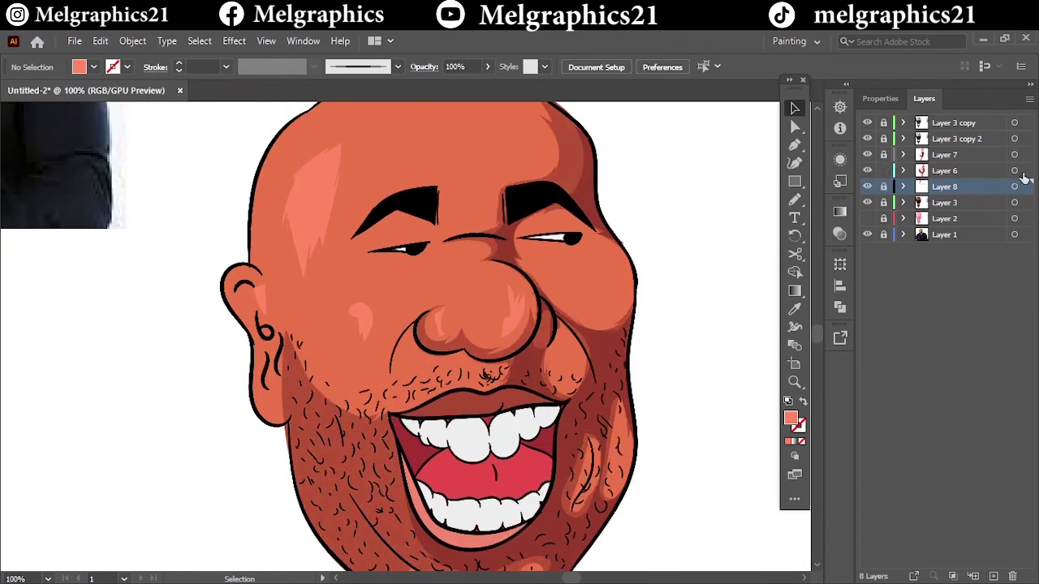
left_click(975, 171)
left_click(795, 199)
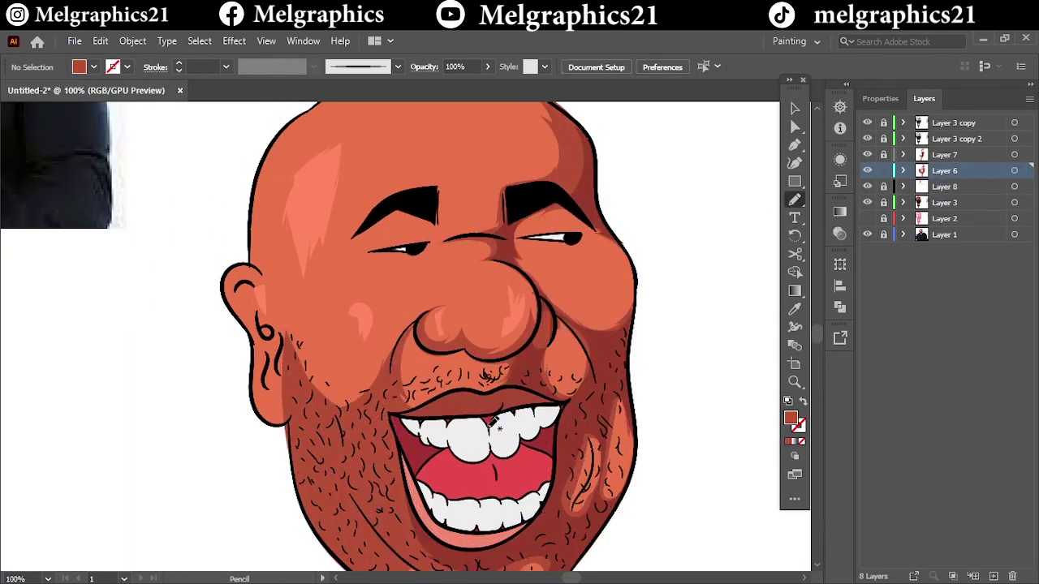
left_click_drag(423, 362, 420, 358)
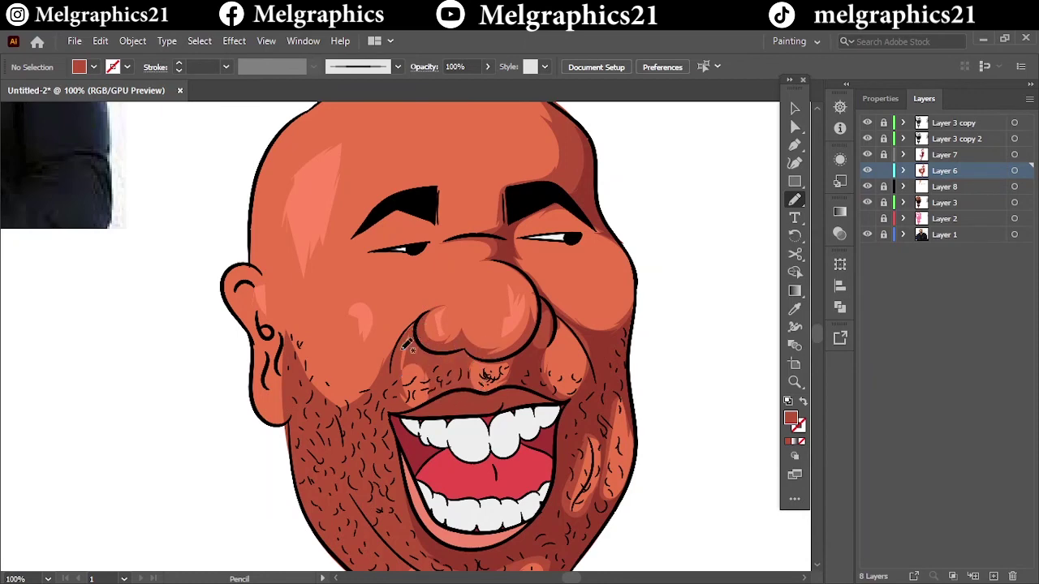
key("ctrl+0")
key("v")
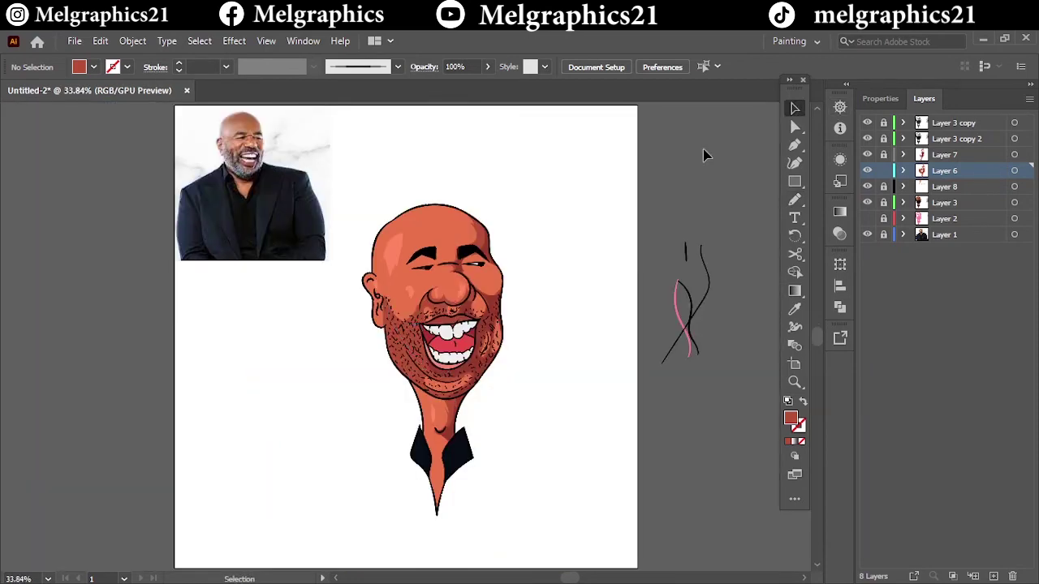
left_click(974, 139)
Step: Add Layer 9 and sample the eye colour as the fill
left_click(993, 576)
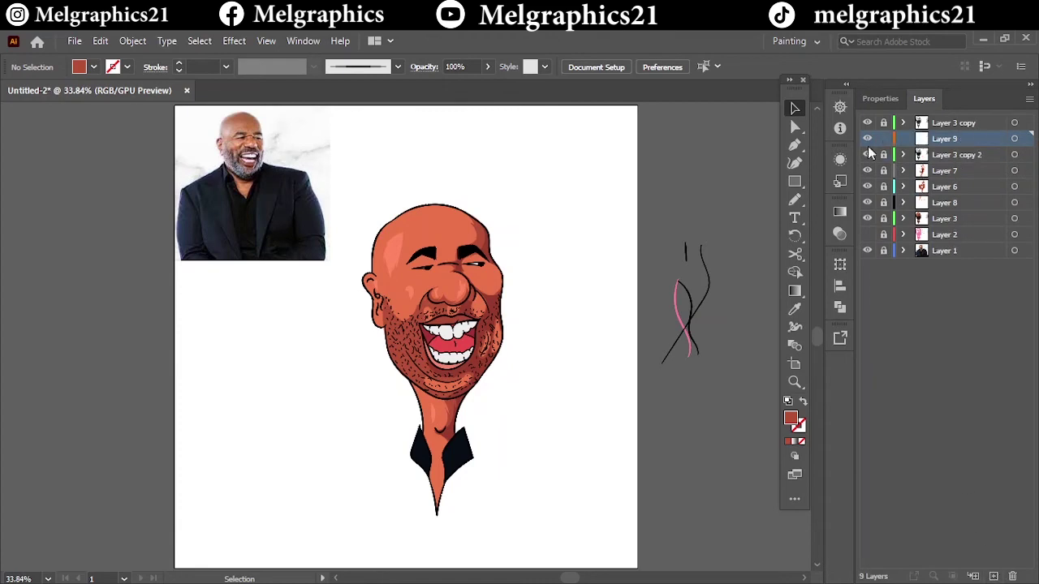
scroll(471, 264, "up", 8)
key("i")
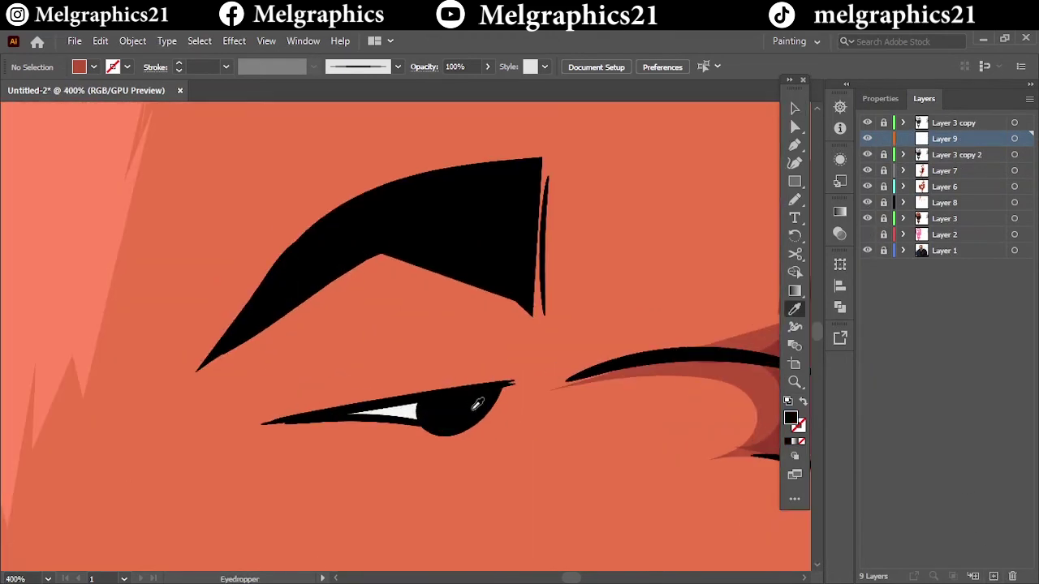
left_click(479, 405)
double_click(790, 418)
key("Return")
key("n")
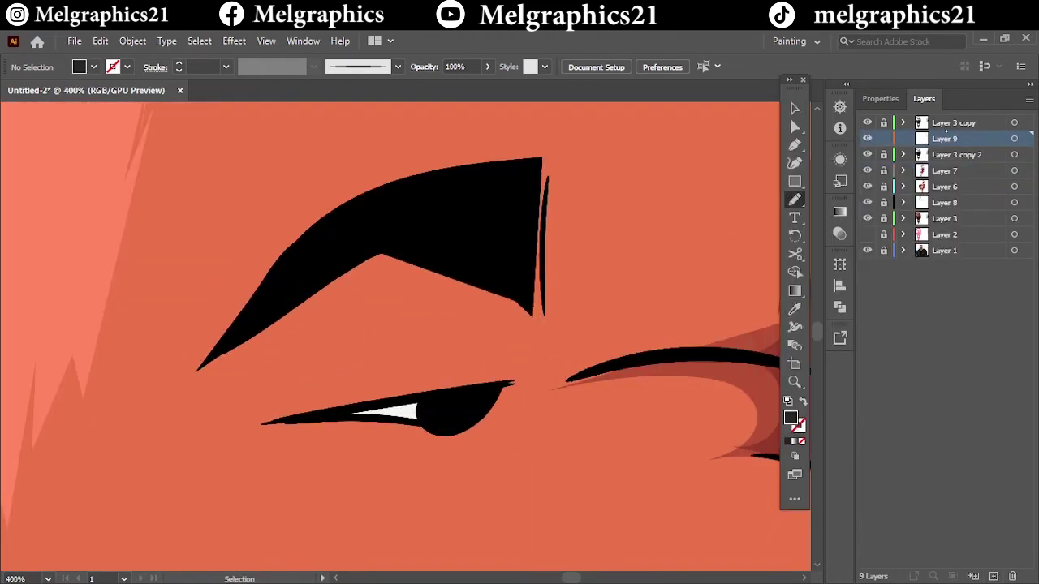
Step: Add Layer 10 for the pupil highlights and lock it
key("ctrl+l")
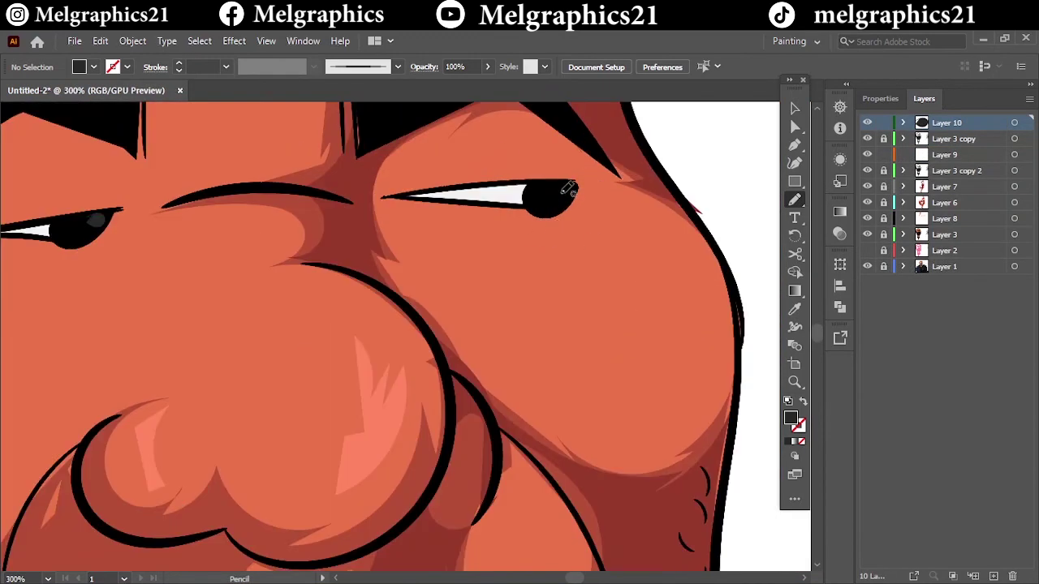
left_click(1015, 122)
double_click(790, 418)
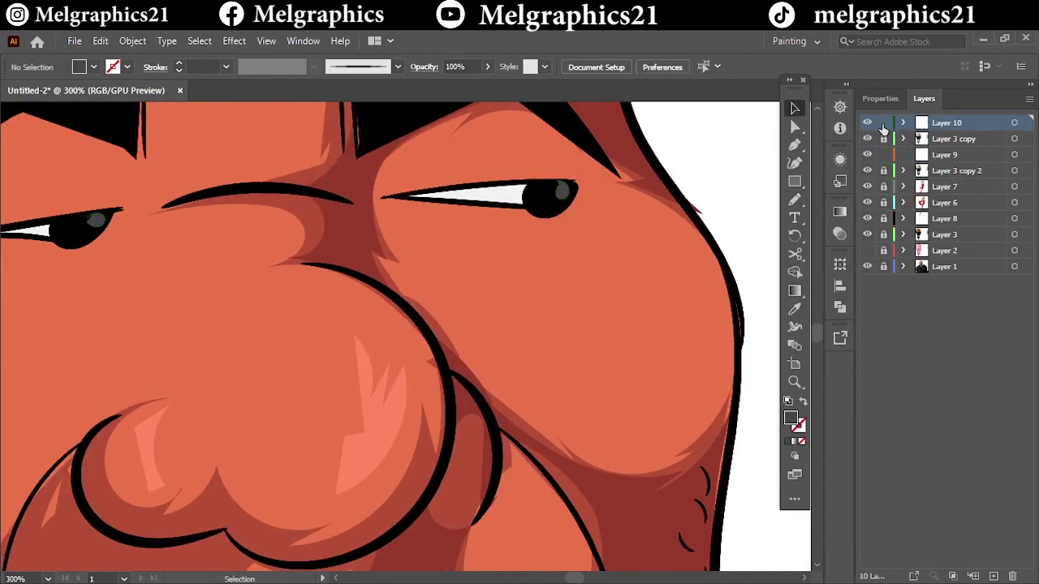
scroll(507, 335, "up", 5)
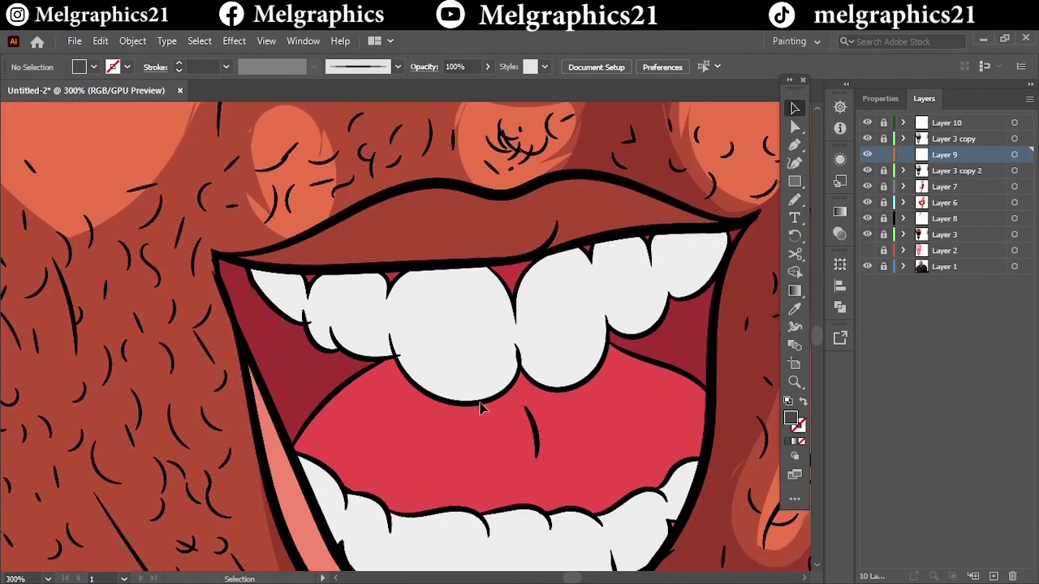
Step: On Layer 9, set a darker red fill and shade the mouth's left edge
key("i")
left_click(522, 487)
double_click(790, 418)
left_click(663, 227)
left_click(917, 201)
key("n")
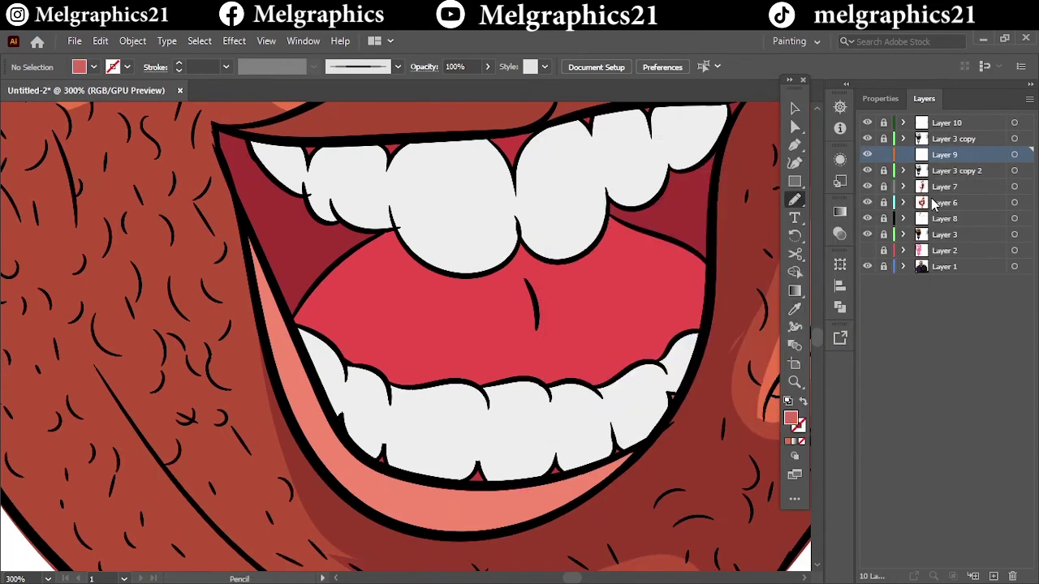
left_click_drag(347, 448, 255, 225)
scroll(417, 504, "up", 2)
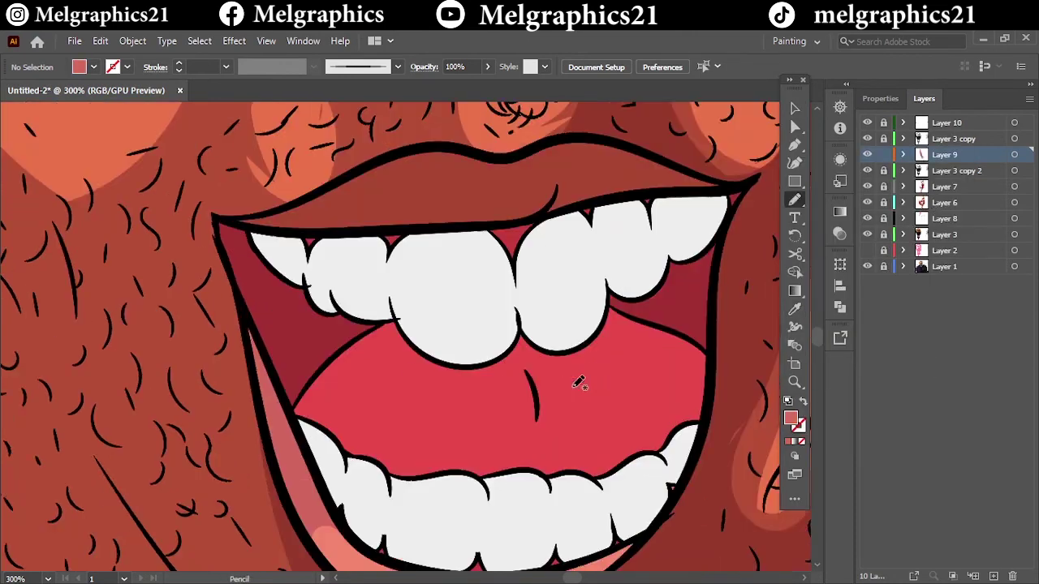
scroll(580, 379, "up", 3)
Step: Pick a darker red shade and shade along the underside of the upper lip
key("i")
double_click(789, 418)
left_click(691, 285)
left_click(932, 199)
key("n")
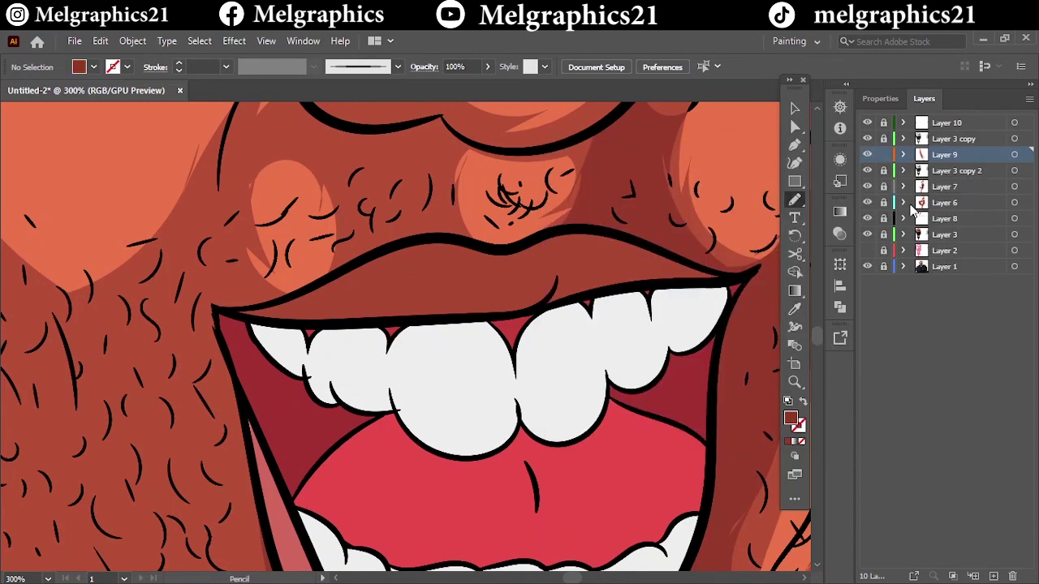
left_click_drag(329, 308, 232, 312)
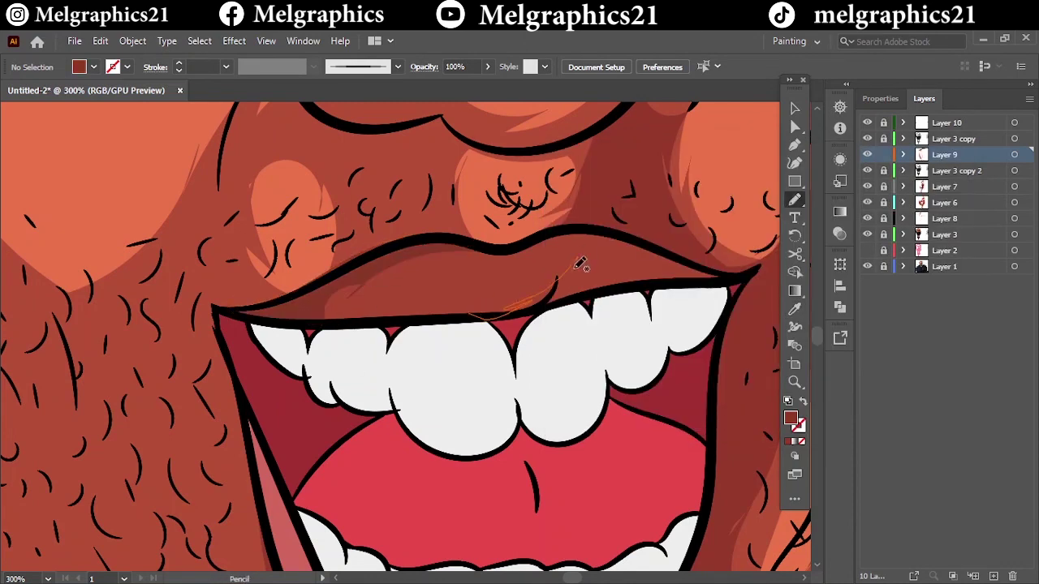
left_click_drag(487, 316, 493, 306)
key("ctrl+0")
scroll(450, 374, "up", 5)
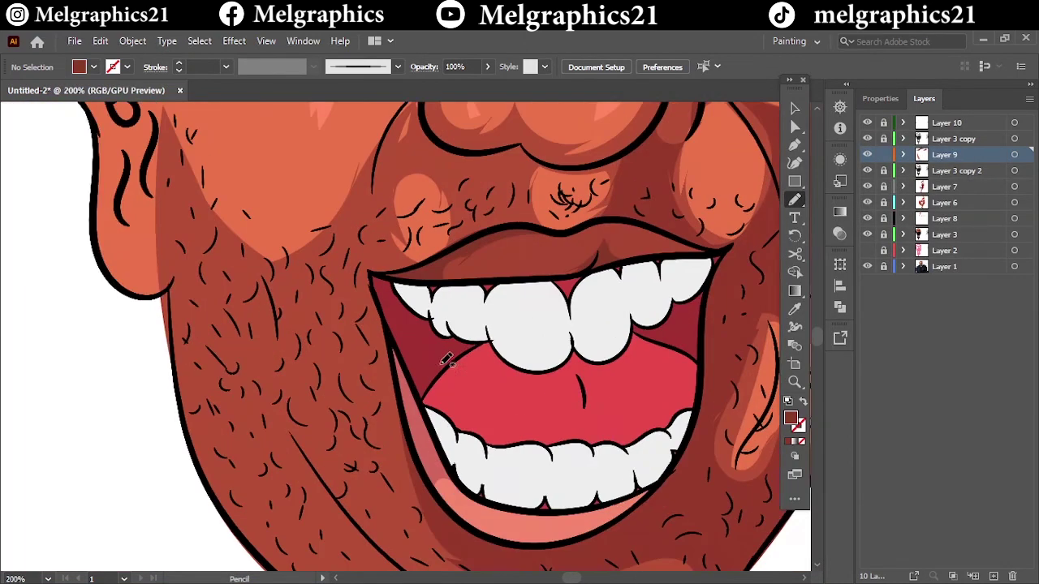
scroll(450, 373, "up", 2)
Step: Set a deeper red (AA2D2D) and shade the mouth beneath the upper teeth
key("i")
double_click(790, 419)
left_click(691, 237)
left_click(698, 257)
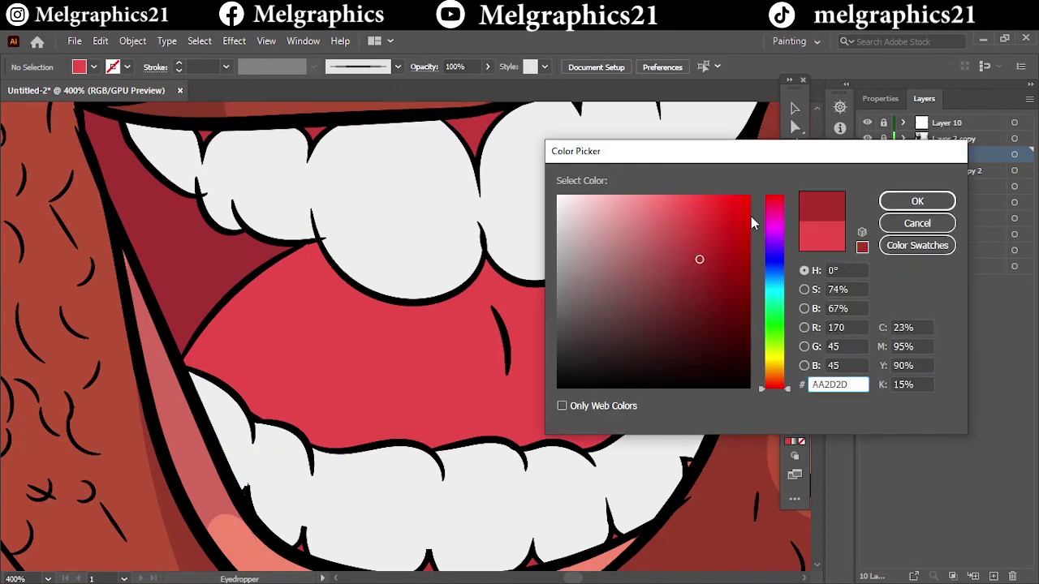
left_click(915, 200)
key("m")
key("n")
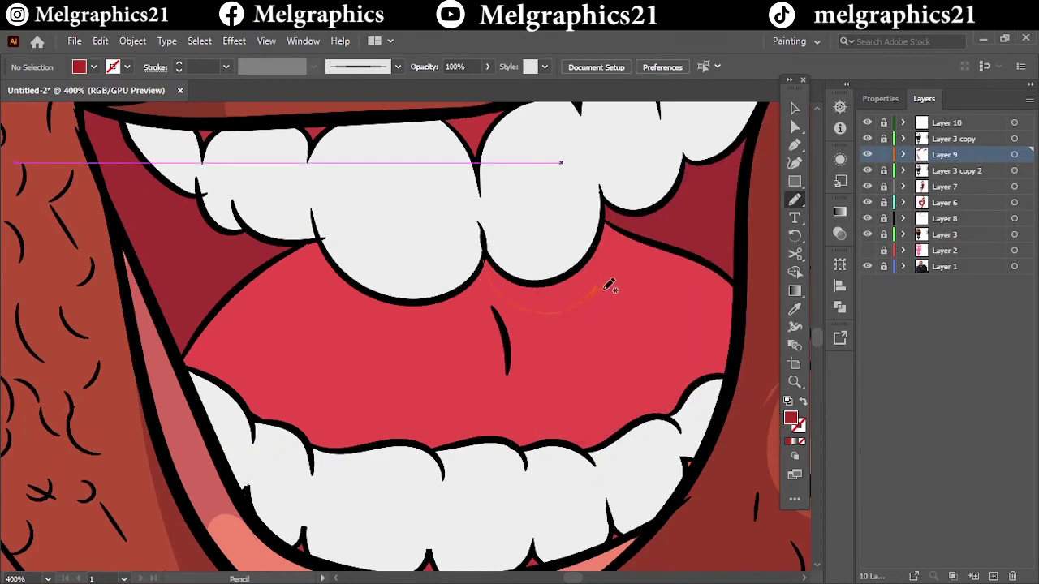
left_click_drag(742, 319, 593, 286)
key("ctrl+0")
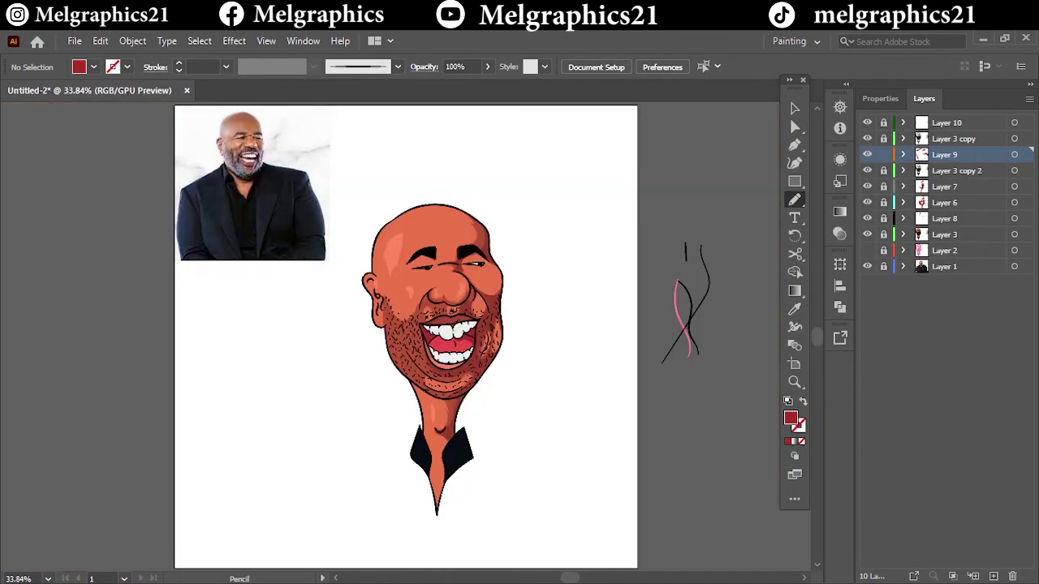
scroll(430, 331, "up", 3)
Step: Sample the teeth colour and set the fill to light grey #C4C4C4
key("i")
left_click(469, 323)
double_click(790, 418)
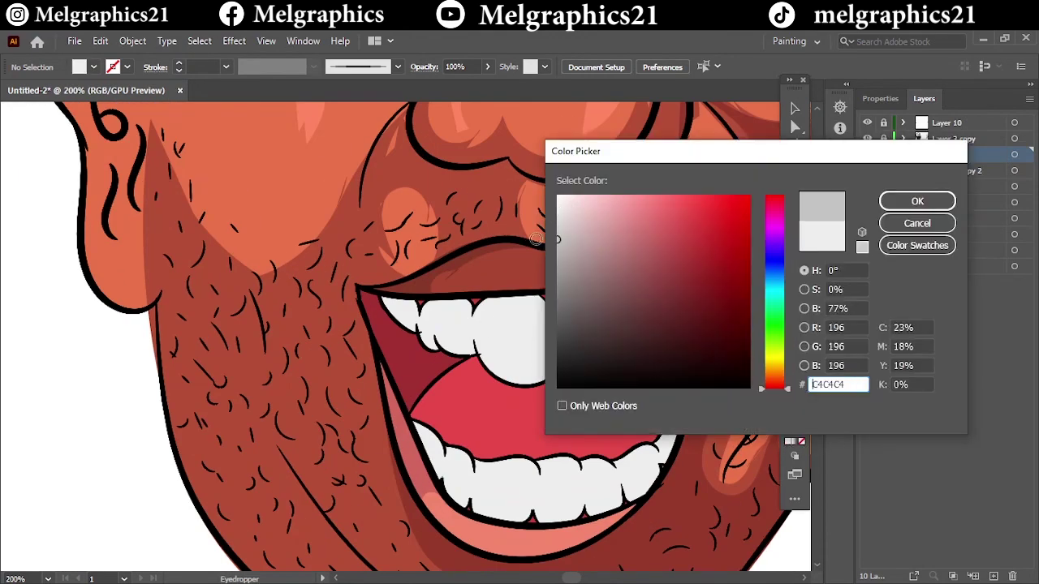
left_click(909, 200)
scroll(466, 303, "up", 2)
scroll(466, 303, "up", 1)
Step: Draw grey Pencil shading shapes on the leftmost through the large front upper teeth
key("n")
left_click_drag(221, 264, 230, 337)
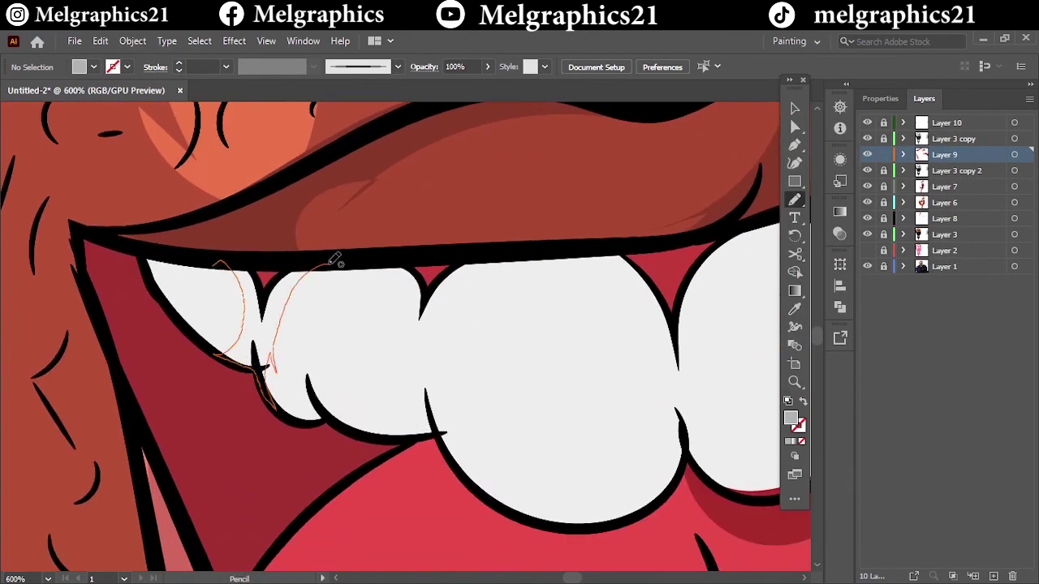
left_click_drag(169, 293, 150, 261)
left_click_drag(276, 374, 263, 371)
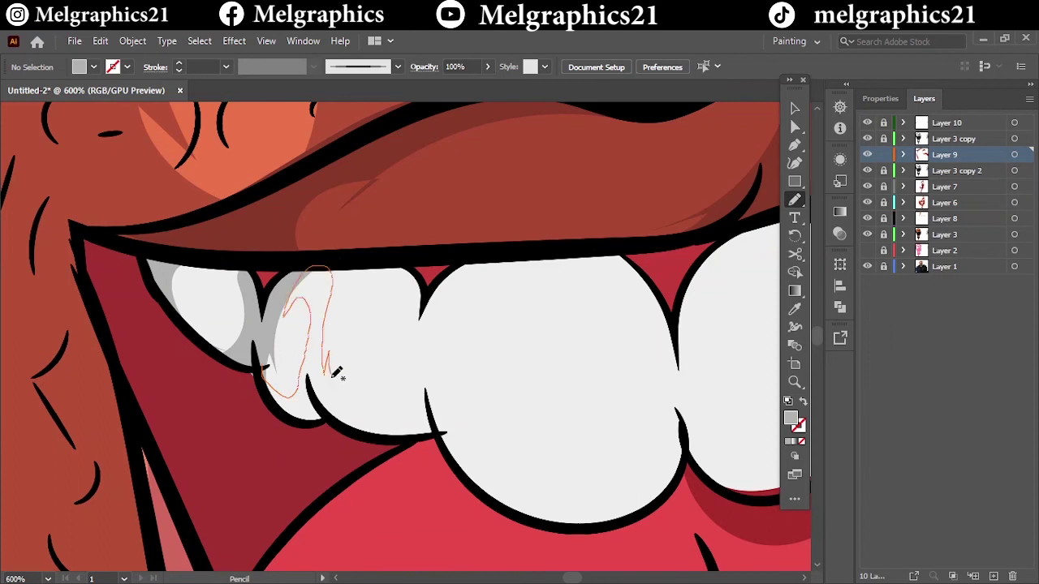
mouse_move(335, 417)
left_mouse_down()
mouse_move(405, 398)
mouse_move(382, 426)
left_mouse_up()
mouse_move(423, 334)
left_mouse_down()
mouse_move(502, 284)
mouse_move(678, 430)
left_mouse_up()
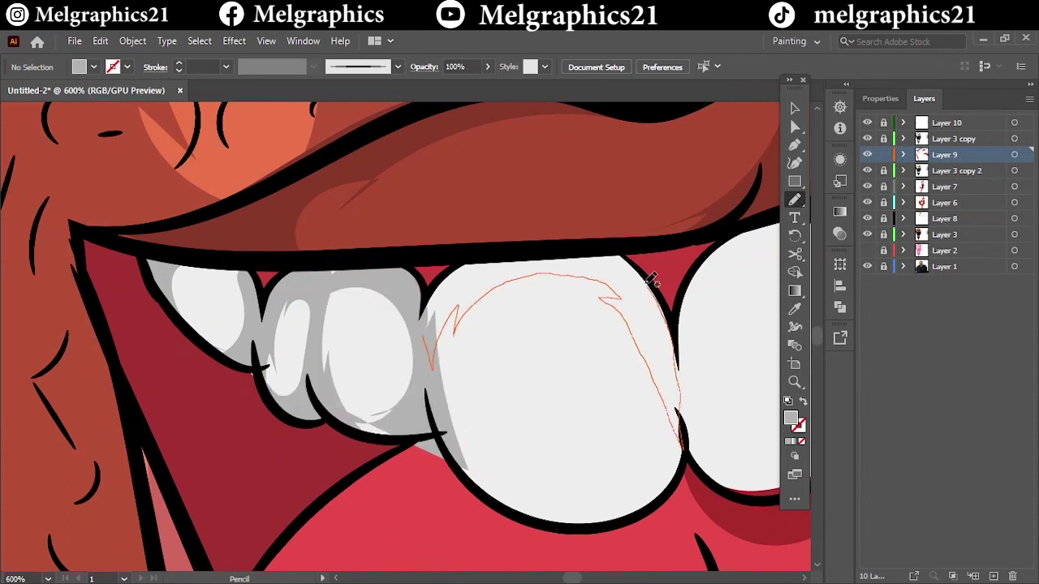
left_click_drag(652, 278, 431, 341)
Step: Shade the remaining upper tooth and the lower right teeth, then fit the artboard in view
key("ctrl+0")
scroll(306, 360, "up", 10)
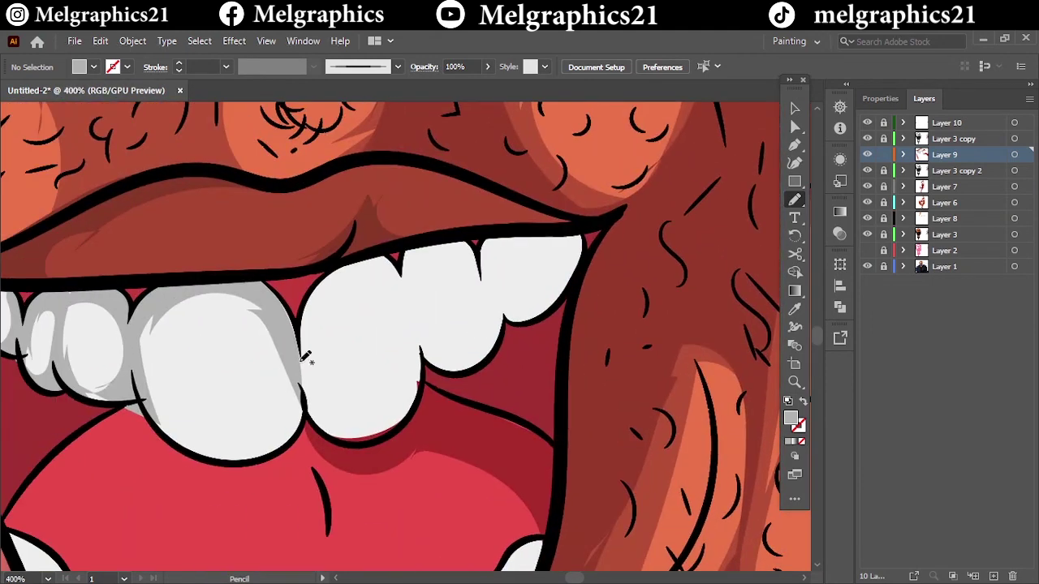
mouse_move(303, 362)
left_mouse_down()
mouse_move(417, 359)
mouse_move(493, 318)
mouse_move(418, 369)
left_mouse_up()
scroll(479, 367, "down", 8)
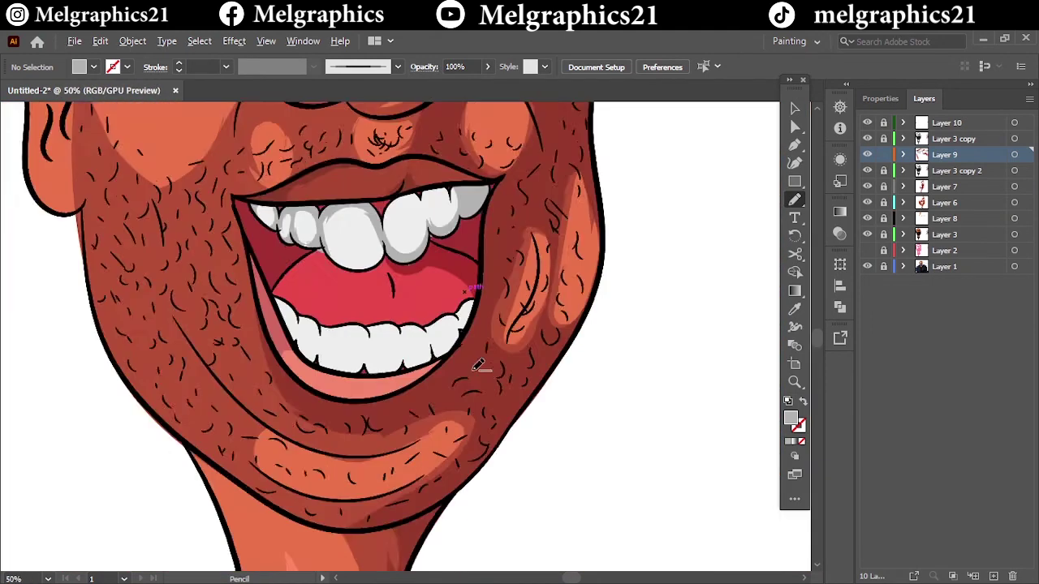
scroll(375, 366, "up", 8)
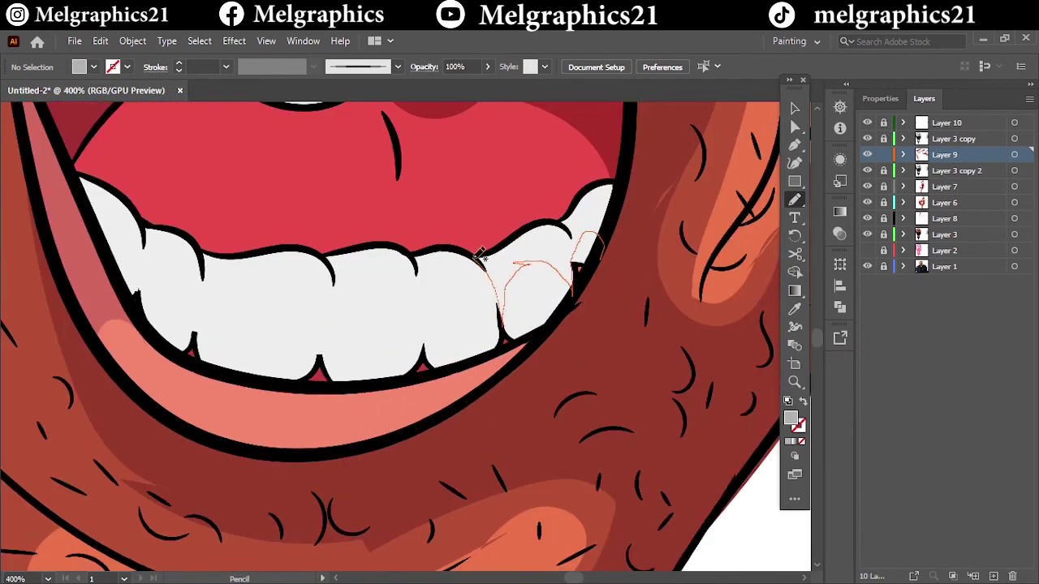
left_click_drag(622, 192, 493, 281)
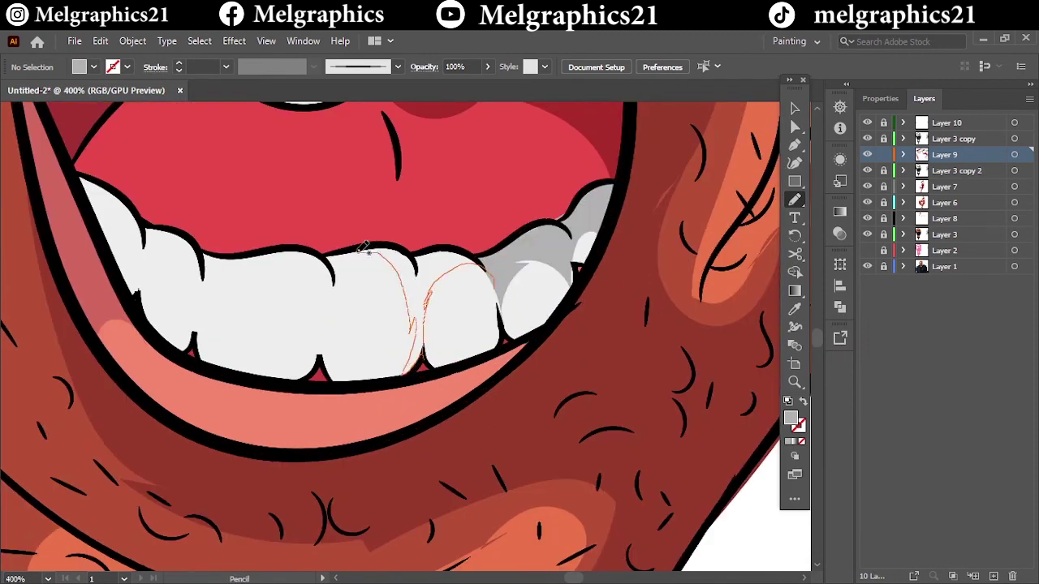
left_click_drag(363, 248, 367, 250)
key("ctrl+0")
key("v")
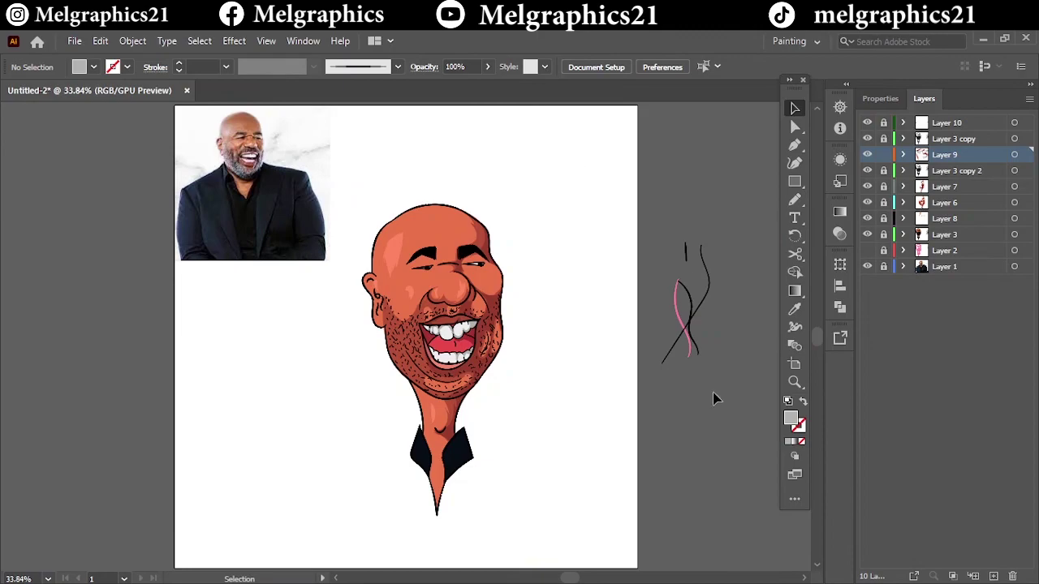